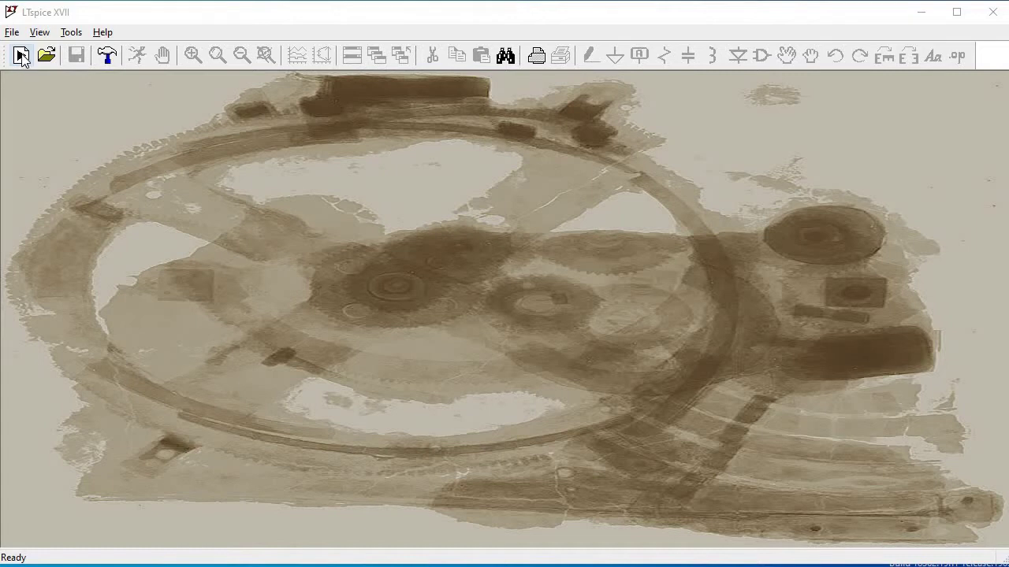
Step: Create a new blank schematic, Draft1
{"action": "left_click", "coordinate": [22, 57]}
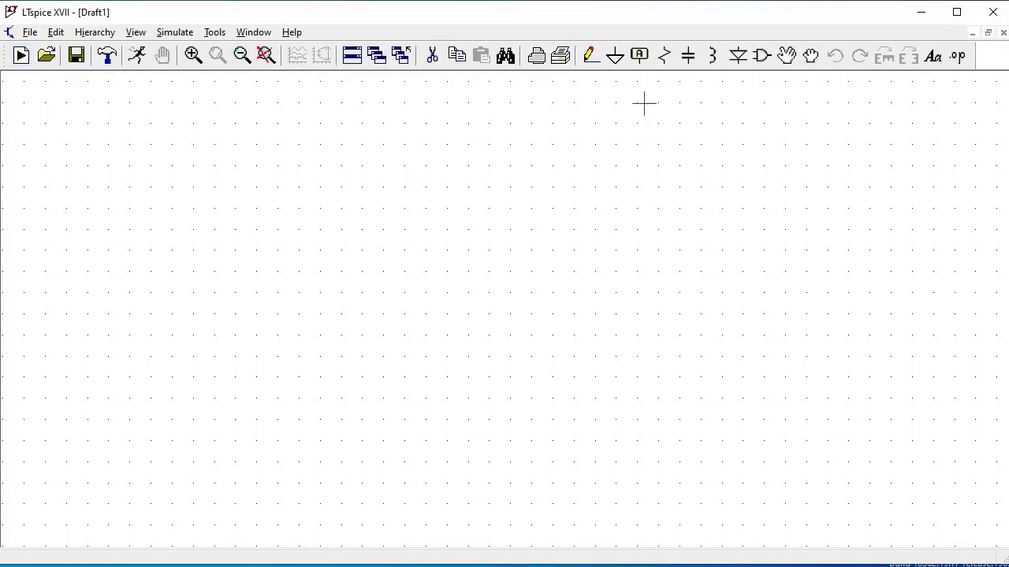
Step: Place a four-terminal PMOS transistor M1 near the top centre of the schematic
{"action": "left_click", "coordinate": [762, 56]}
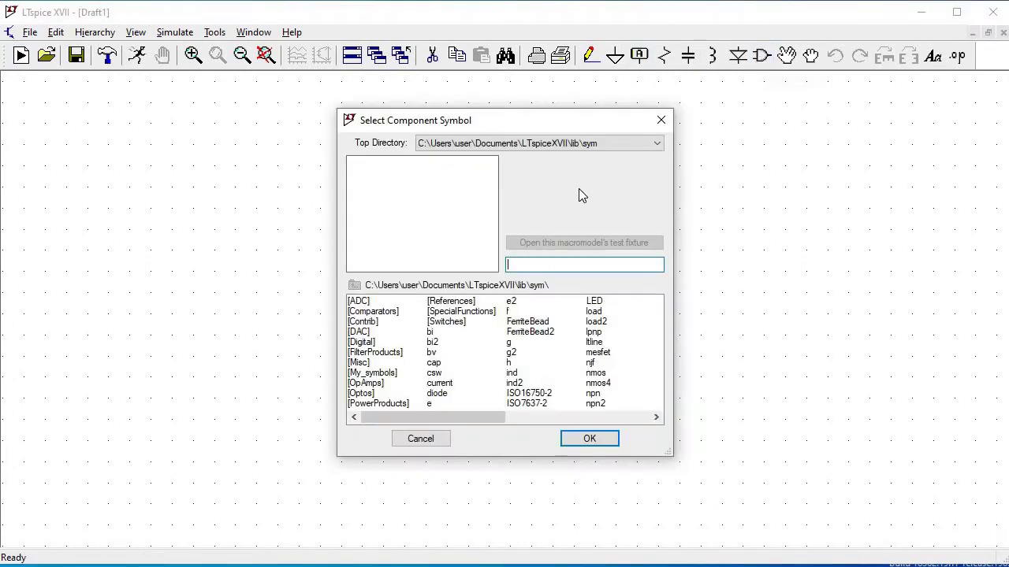
{"action": "left_click", "coordinate": [599, 384]}
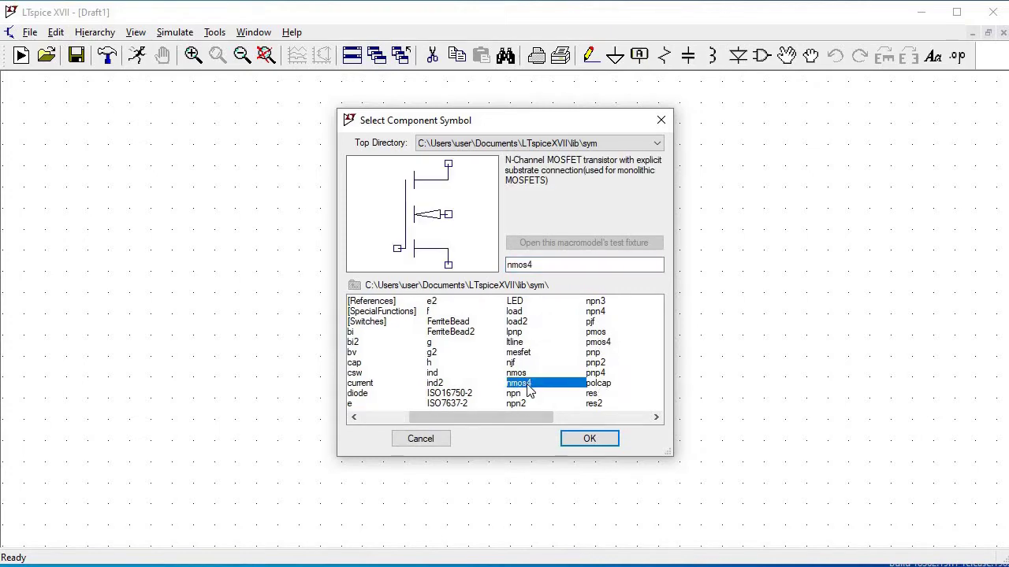
{"action": "left_click", "coordinate": [601, 343]}
{"action": "left_click", "coordinate": [588, 442]}
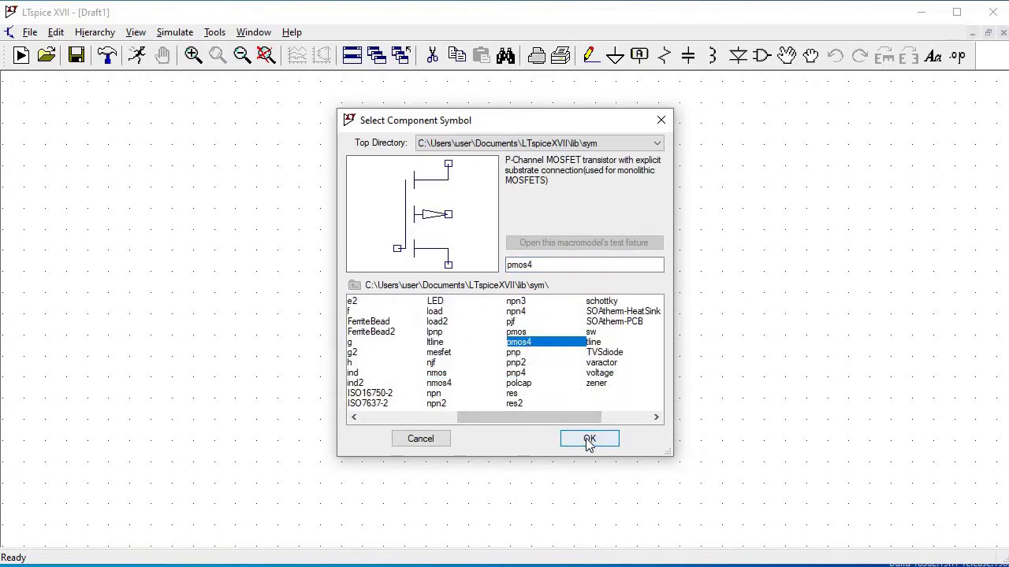
{"action": "left_click", "coordinate": [588, 441]}
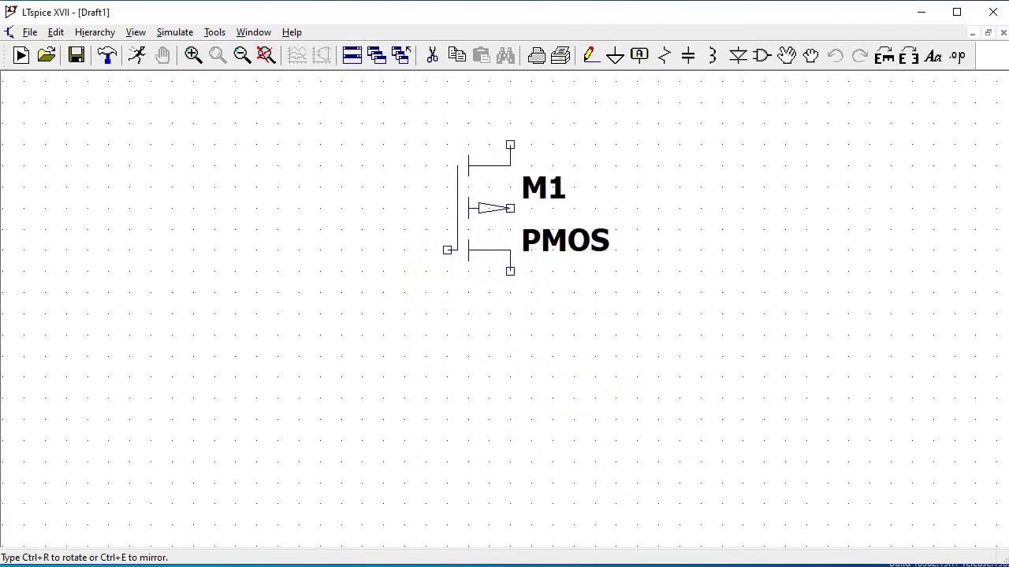
{"action": "left_click", "coordinate": [426, 145]}
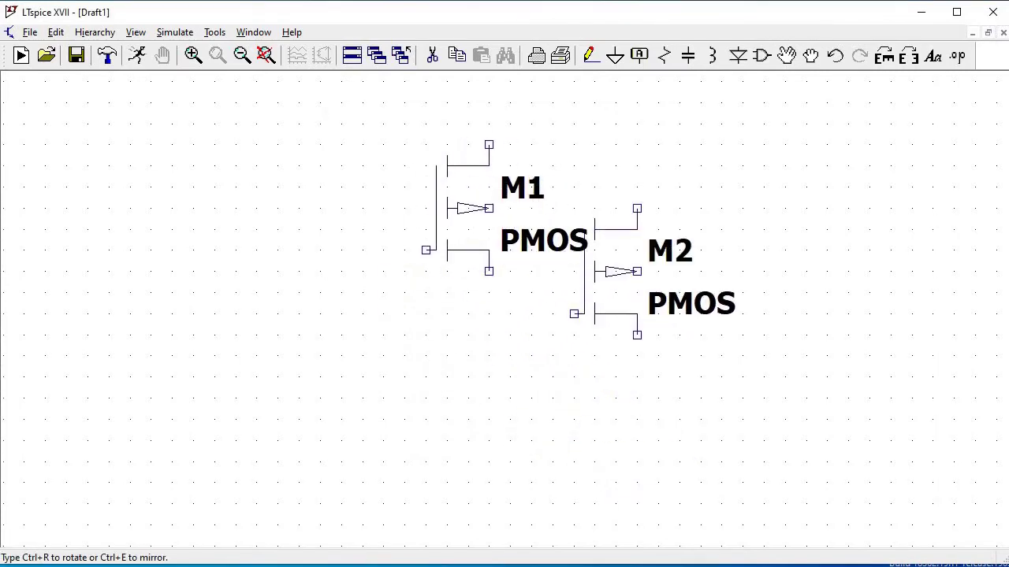
{"action": "right_click", "coordinate": [612, 260]}
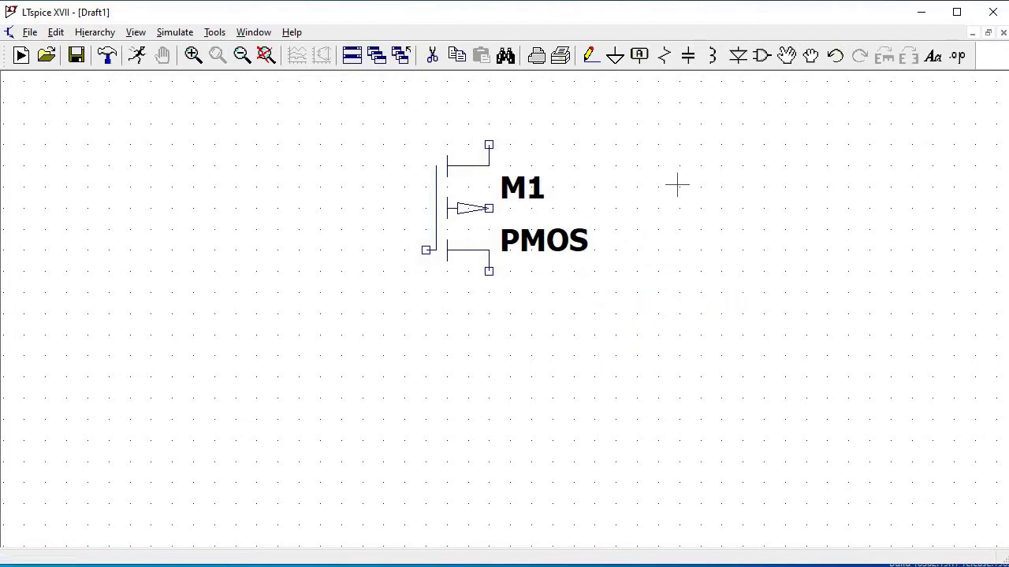
Step: Place a four-terminal NMOS transistor M2 below M1
{"action": "left_click", "coordinate": [762, 55]}
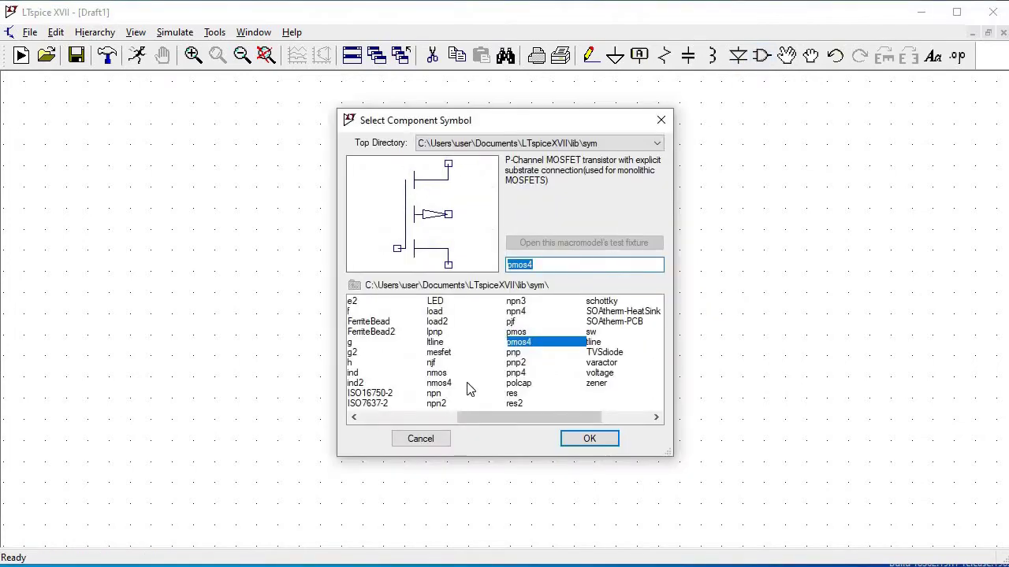
{"action": "left_click", "coordinate": [441, 383]}
{"action": "left_click", "coordinate": [587, 439]}
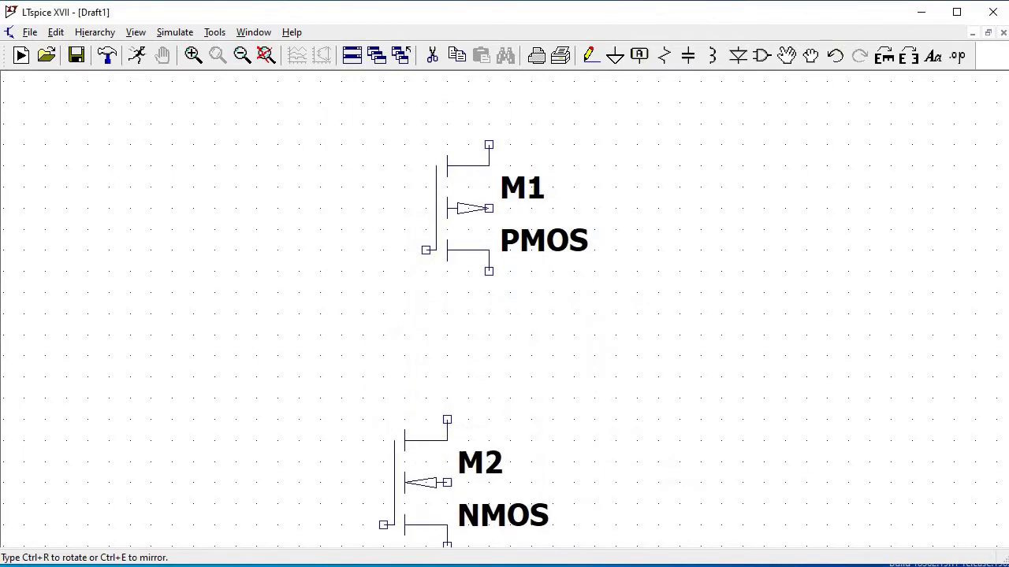
{"action": "left_click", "coordinate": [426, 420]}
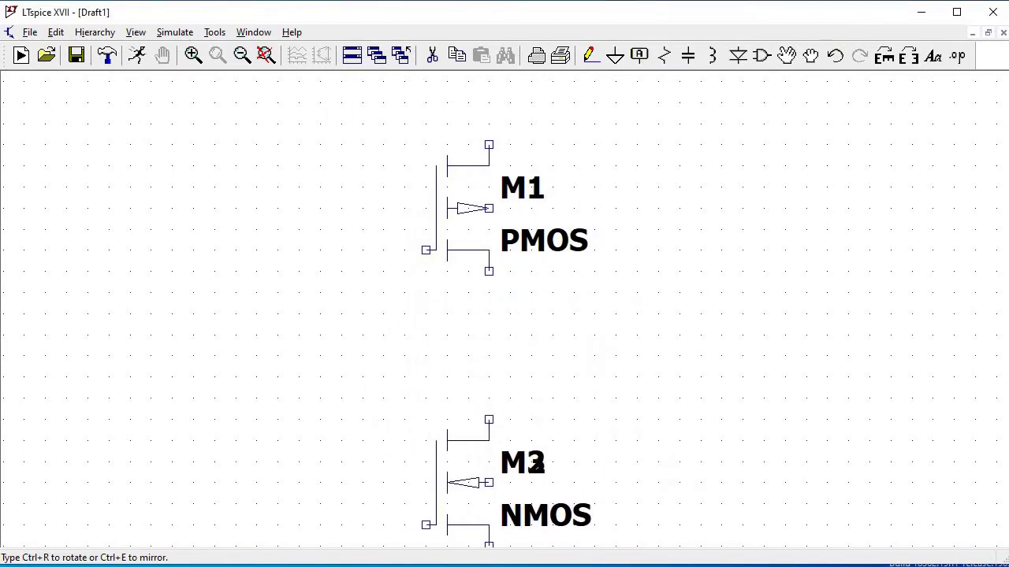
{"action": "right_click", "coordinate": [316, 414]}
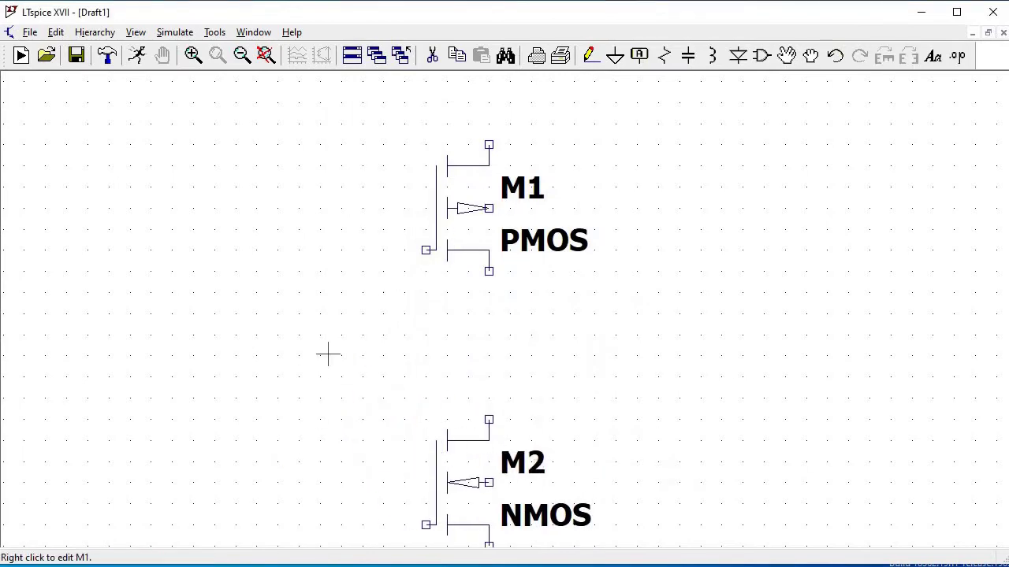
Step: Open the BSIM4_models text file from the Common_source_amplifier folder
{"action": "key", "text": "alt+Tab"}
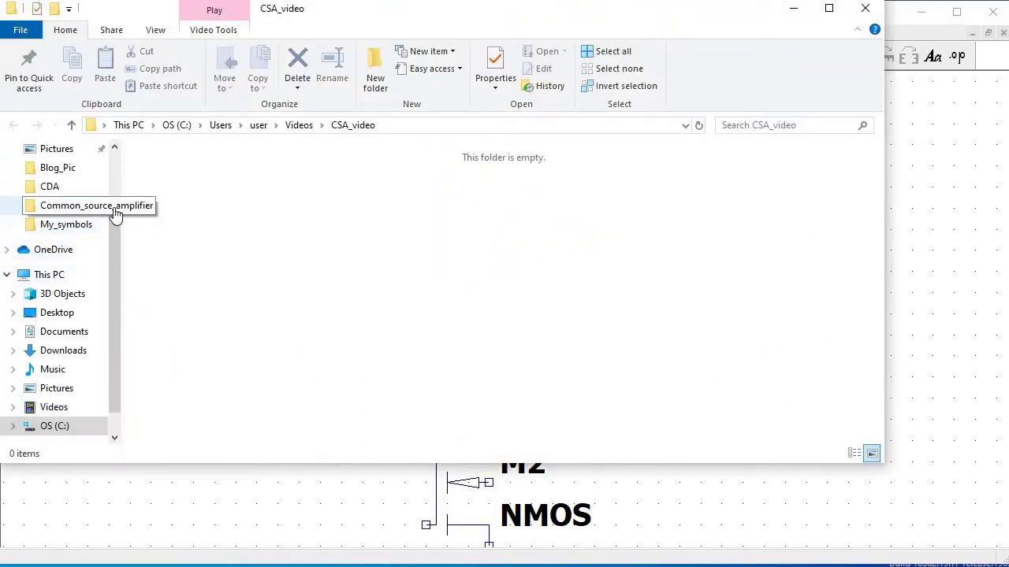
{"action": "left_click", "coordinate": [63, 205]}
{"action": "double_click", "coordinate": [175, 173]}
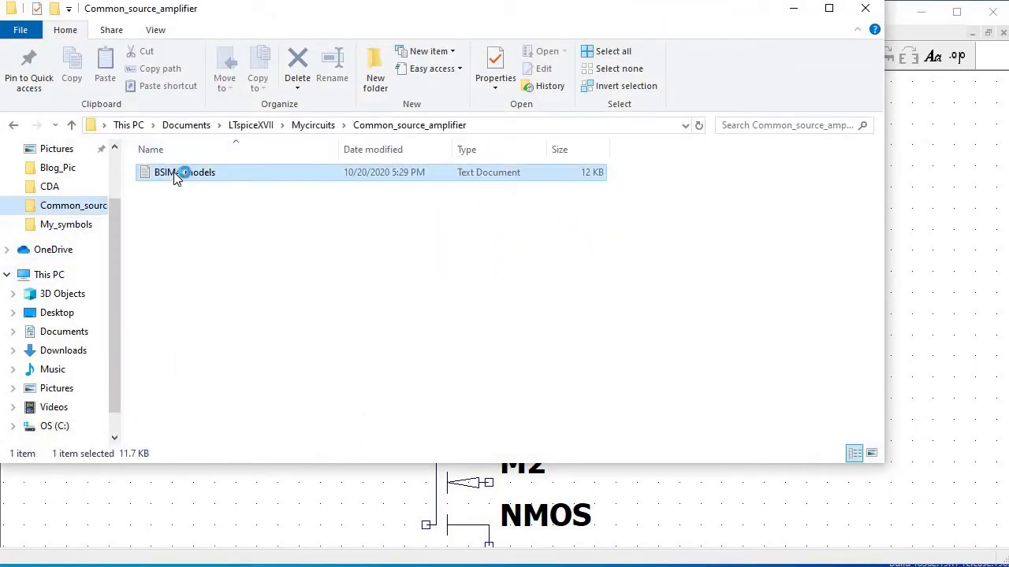
{"action": "left_click", "coordinate": [792, 8]}
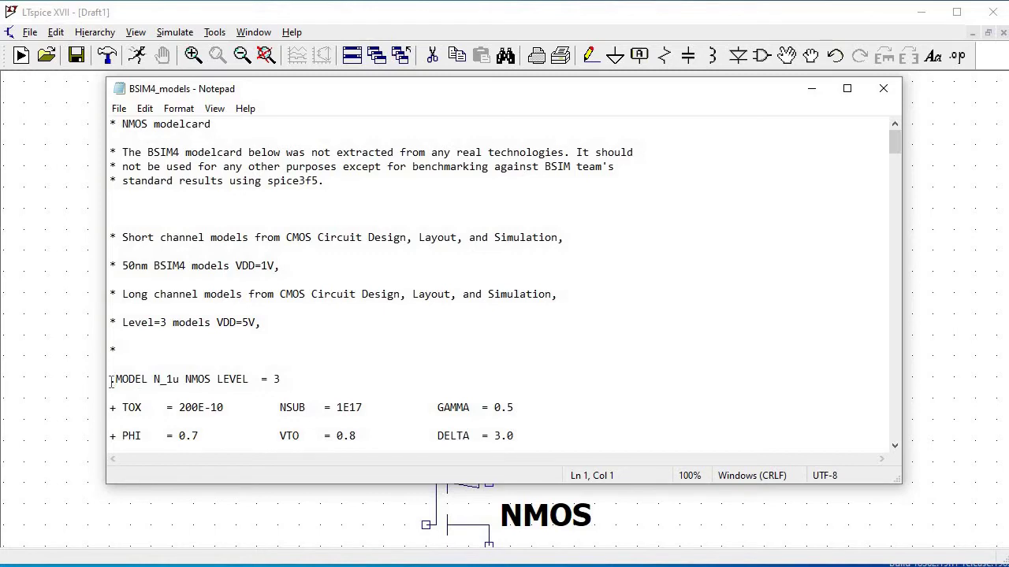
Step: Highlight the N_1u and P_1u model lines in BSIM4_models, then minimize Notepad
{"action": "left_click_drag", "start_coordinate": [111, 381], "coordinate": [250, 380]}
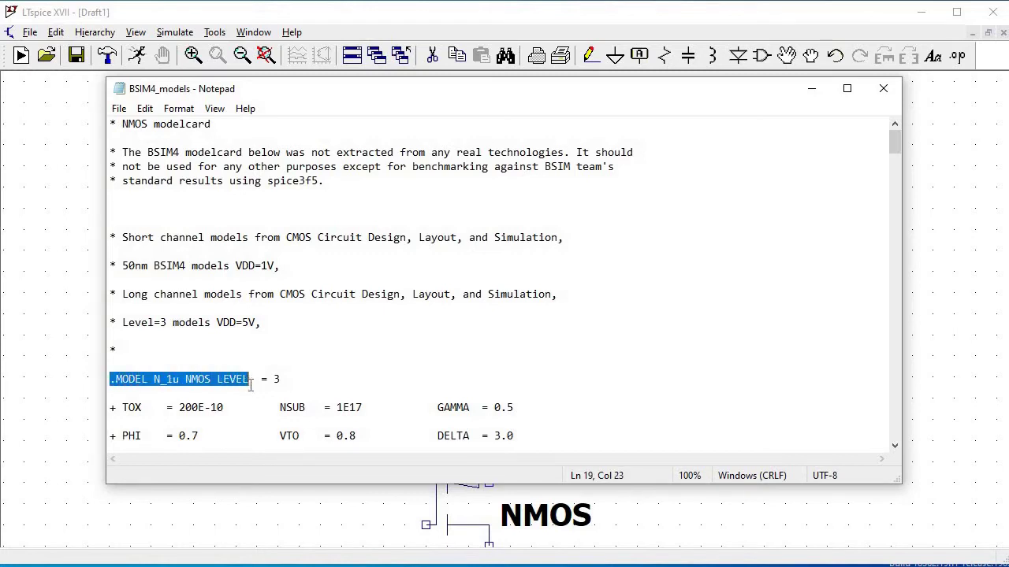
{"action": "left_click_drag", "start_coordinate": [896, 142], "coordinate": [867, 166]}
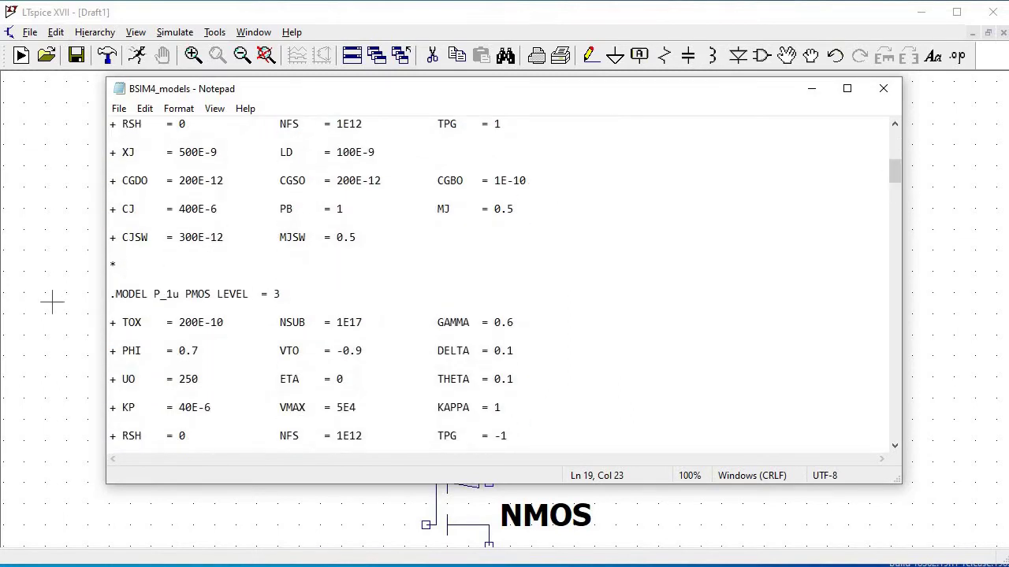
{"action": "left_click_drag", "start_coordinate": [111, 296], "coordinate": [249, 294]}
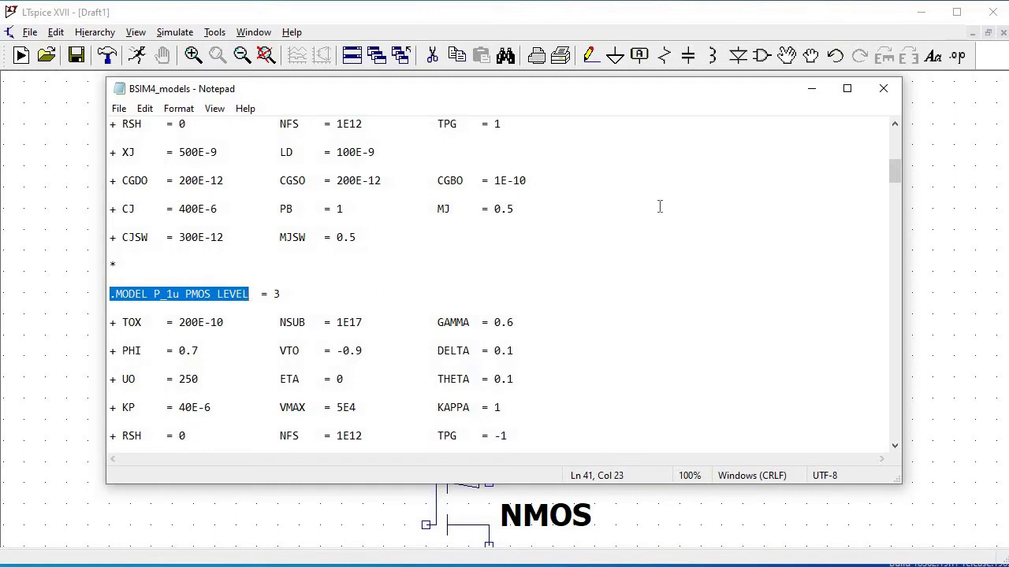
{"action": "left_click", "coordinate": [813, 93]}
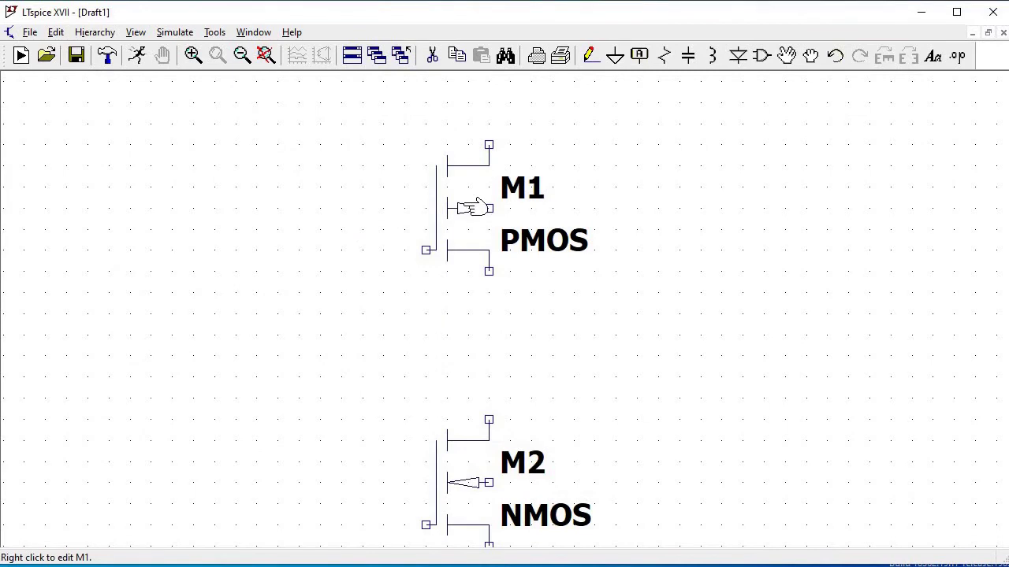
Step: Set PMOS M1 to model P_1u with length 1u and width 50u
{"action": "right_click", "coordinate": [468, 166]}
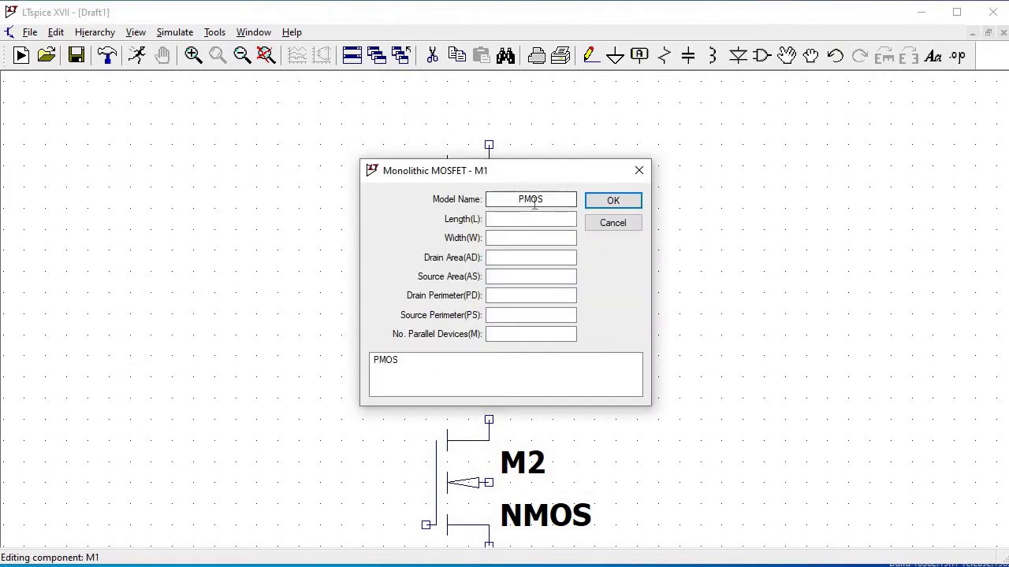
{"action": "left_click", "coordinate": [558, 207]}
{"action": "key", "text": "BackSpace"}
{"action": "key", "text": "BackSpace"}
{"action": "key", "text": "BackSpace"}
{"action": "type", "text": "_1u"}
{"action": "left_click", "coordinate": [514, 219]}
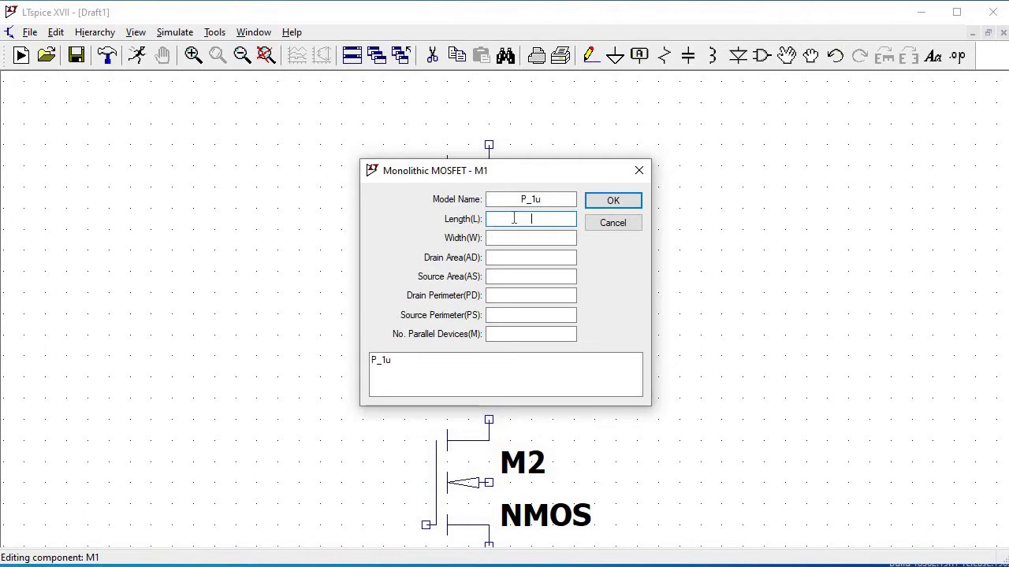
{"action": "type", "text": "1u"}
{"action": "key", "text": "Tab"}
{"action": "type", "text": "50u"}
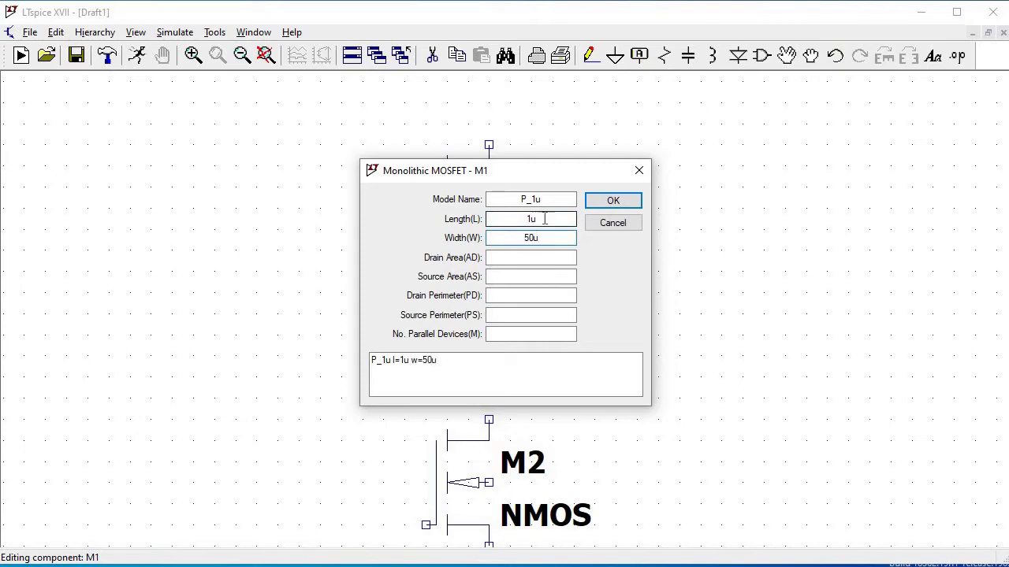
{"action": "left_click", "coordinate": [616, 201]}
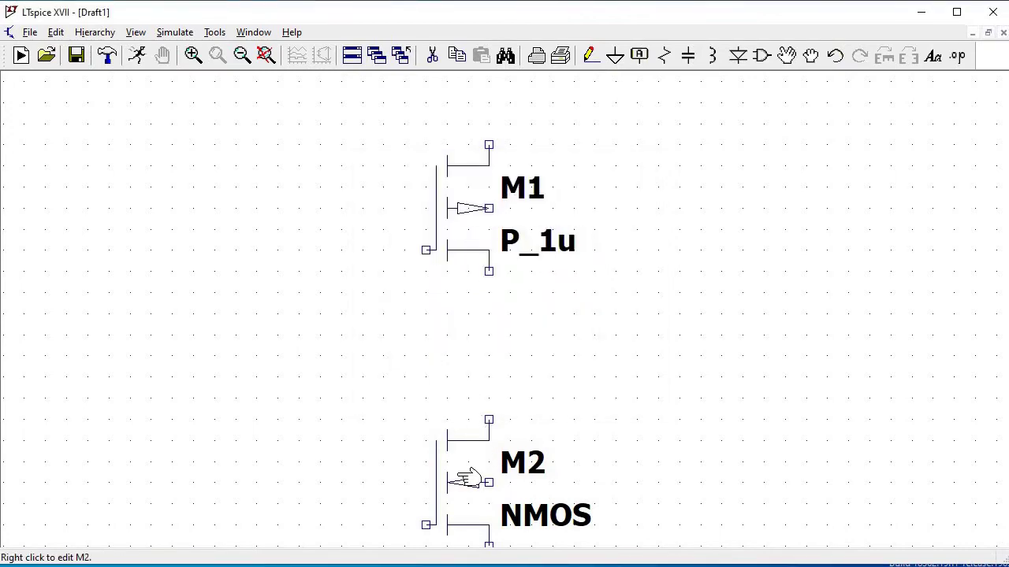
Step: Set NMOS M2 to model N_1u with length 1u and width 10u
{"action": "right_click", "coordinate": [482, 439]}
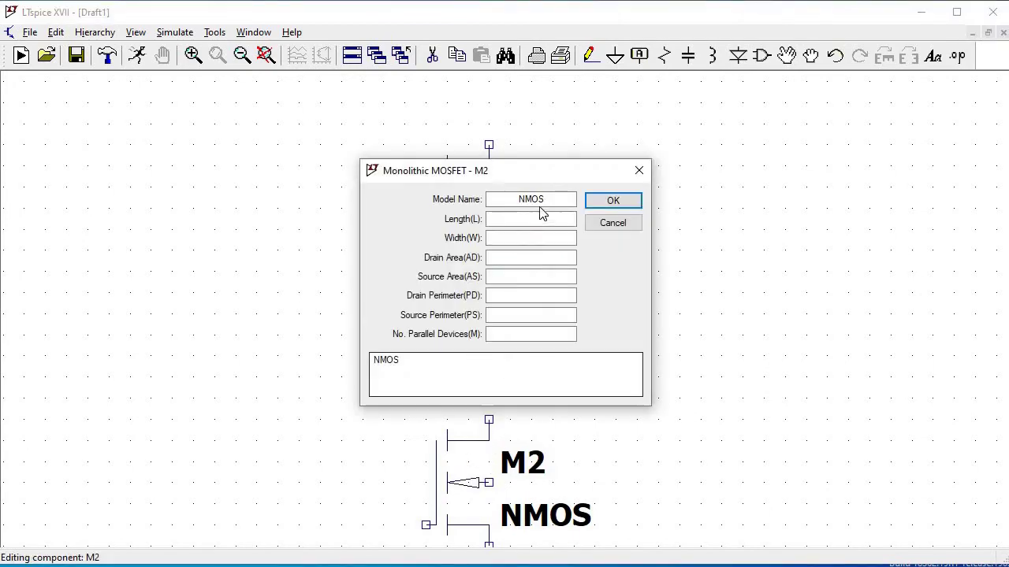
{"action": "left_click", "coordinate": [553, 200]}
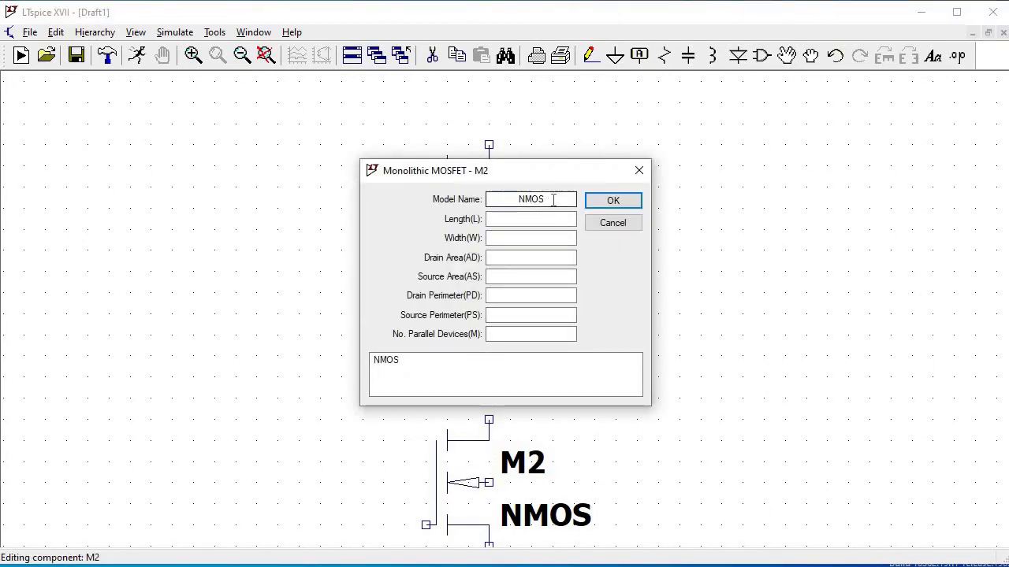
{"action": "key", "text": "BackSpace"}
{"action": "key", "text": "BackSpace"}
{"action": "key", "text": "BackSpace"}
{"action": "type", "text": "_1u"}
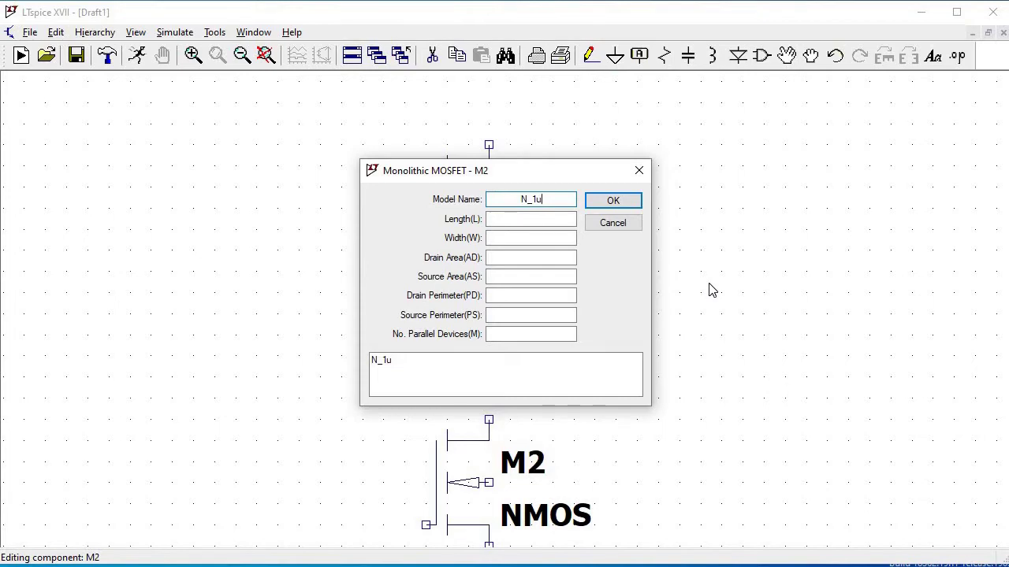
{"action": "key", "text": "Tab"}
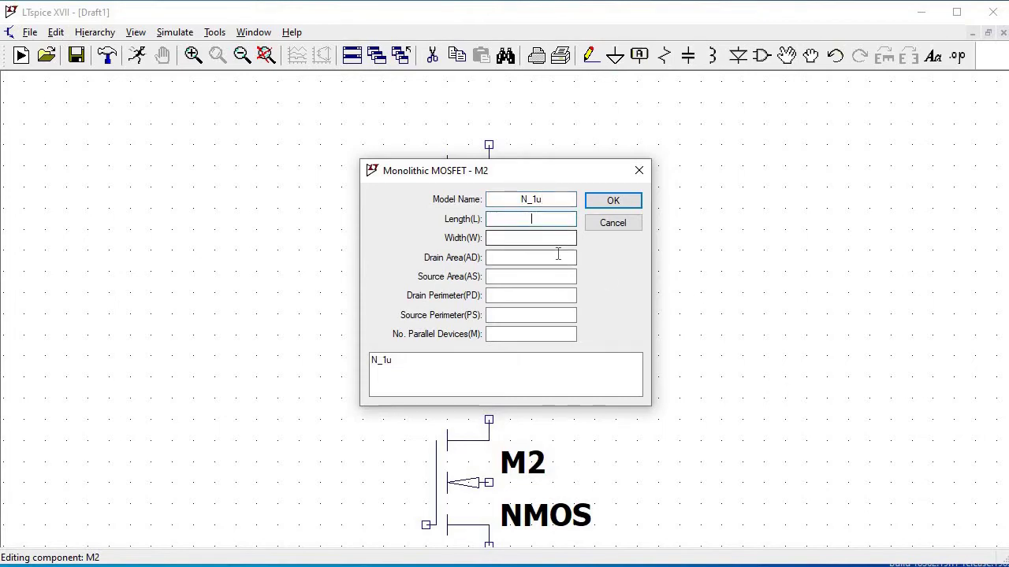
{"action": "type", "text": "1u"}
{"action": "key", "text": "Tab"}
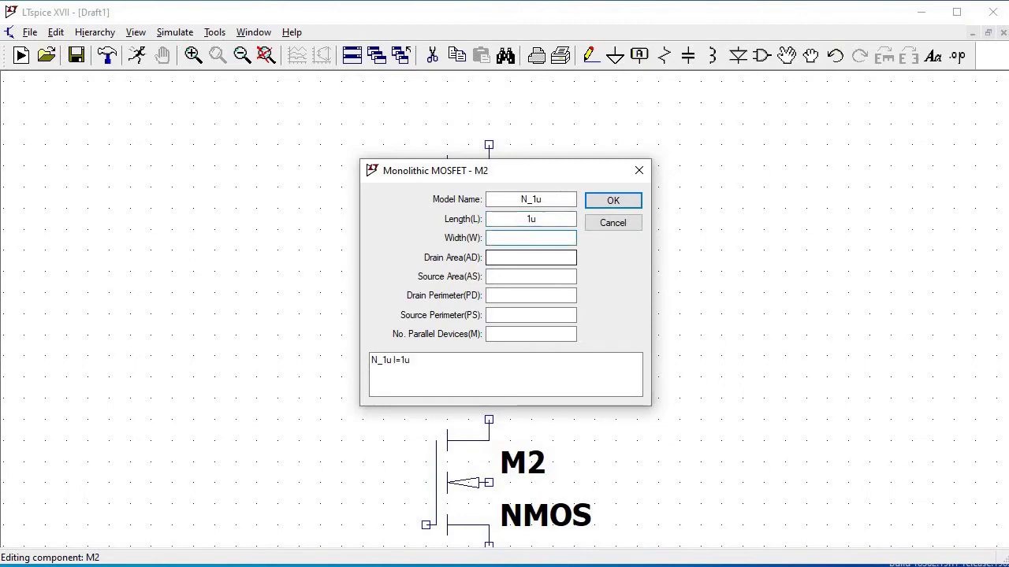
{"action": "type", "text": "10u"}
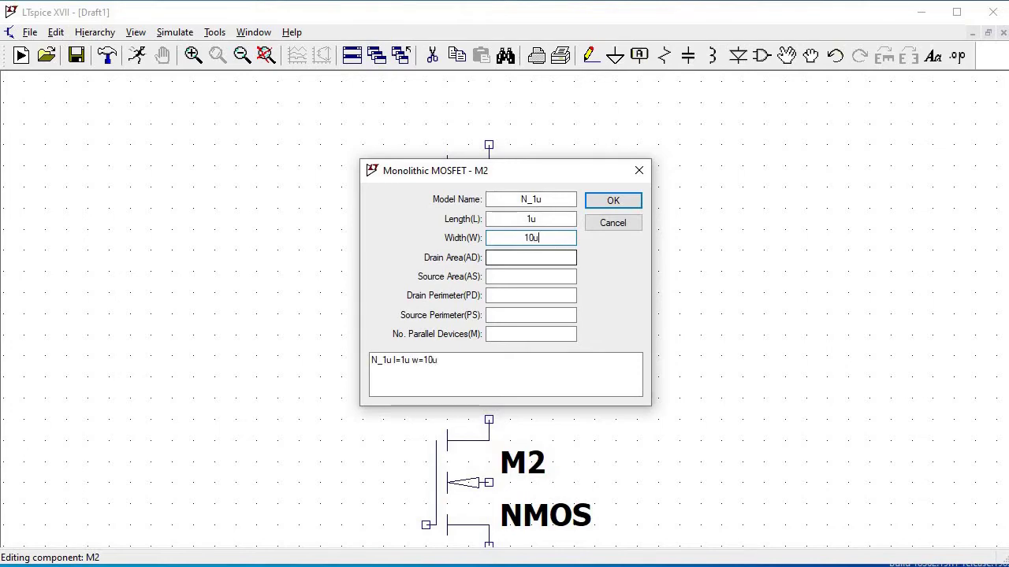
{"action": "left_click", "coordinate": [624, 201]}
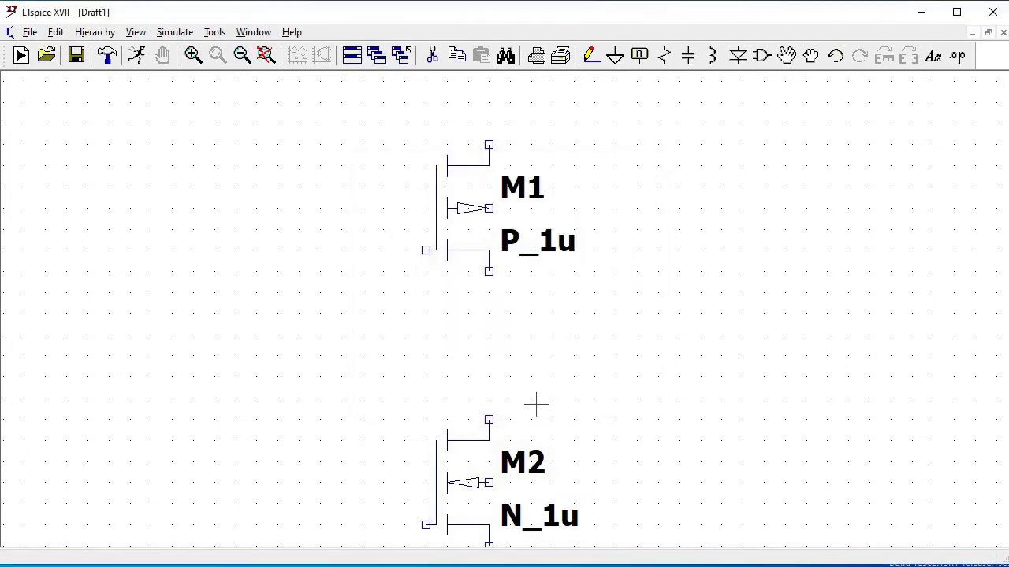
Step: Wire M1's bottom terminal to M2's top terminal to form the output node
{"action": "left_click", "coordinate": [242, 55]}
{"action": "left_click", "coordinate": [591, 55]}
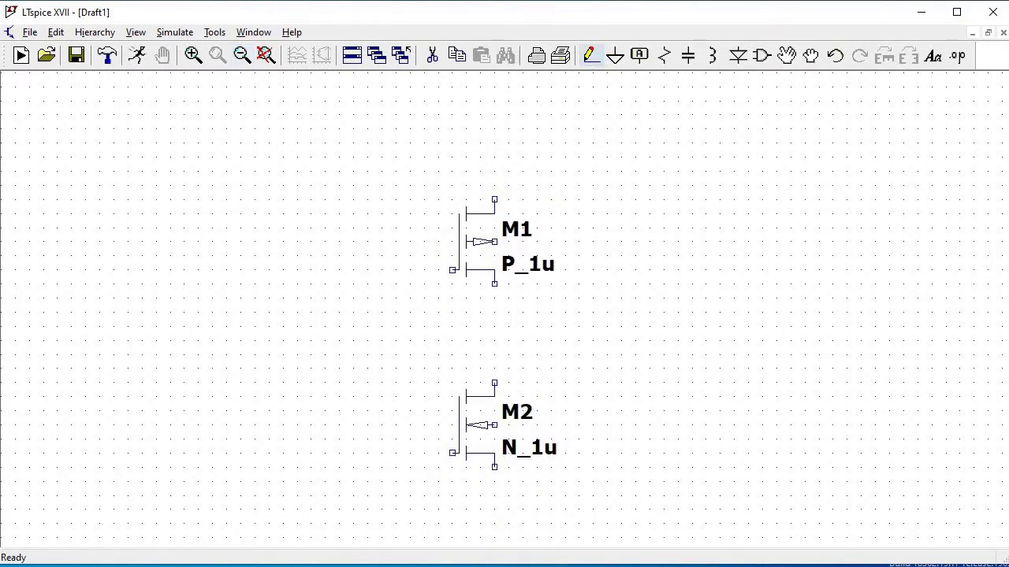
{"action": "left_click", "coordinate": [494, 284]}
{"action": "left_click", "coordinate": [494, 383]}
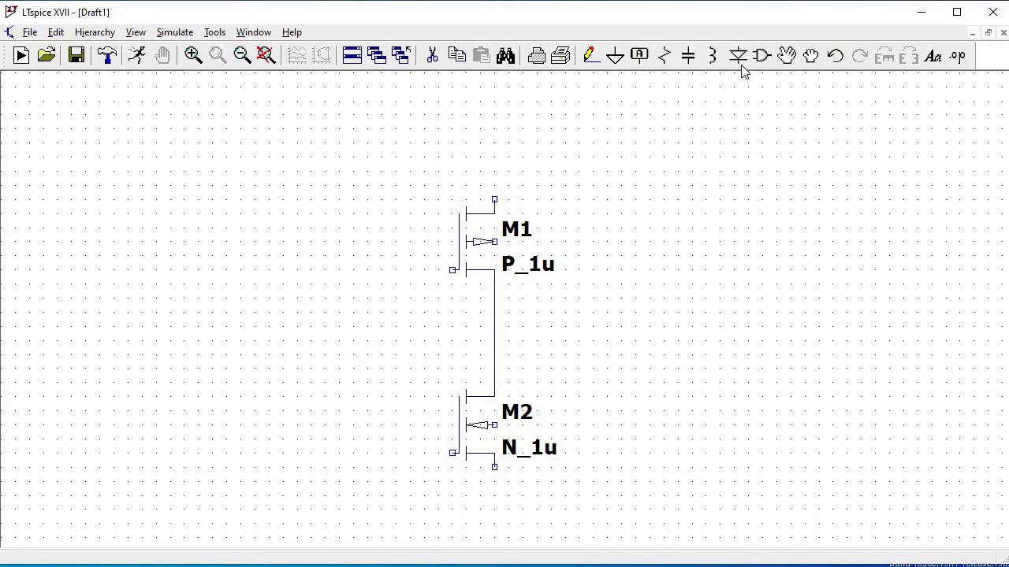
{"action": "left_click", "coordinate": [639, 55]}
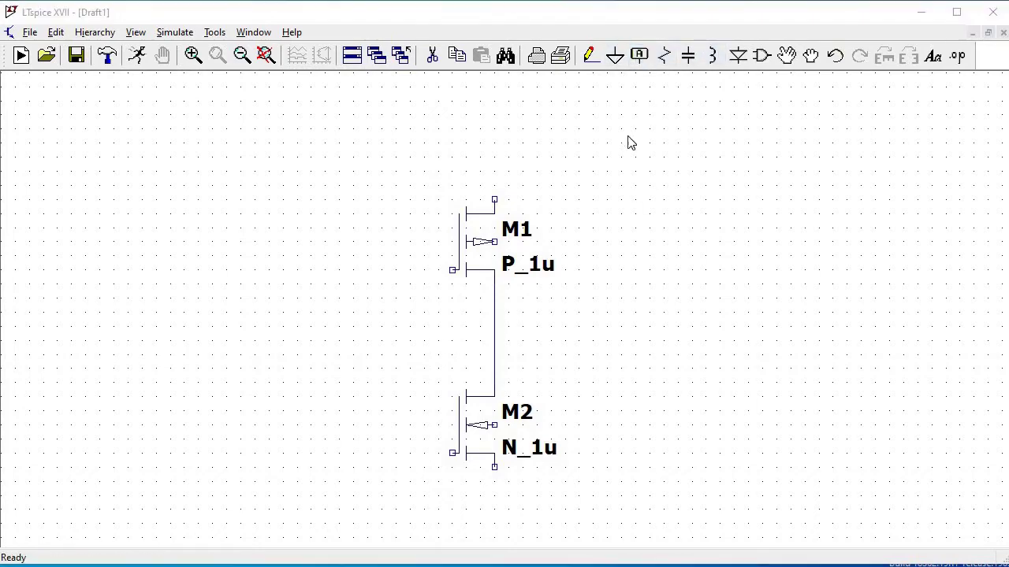
Step: Place input-port labels Vdd above M1 and Vss below M2
{"action": "type", "text": "Vdd"}
{"action": "left_click", "coordinate": [545, 321]}
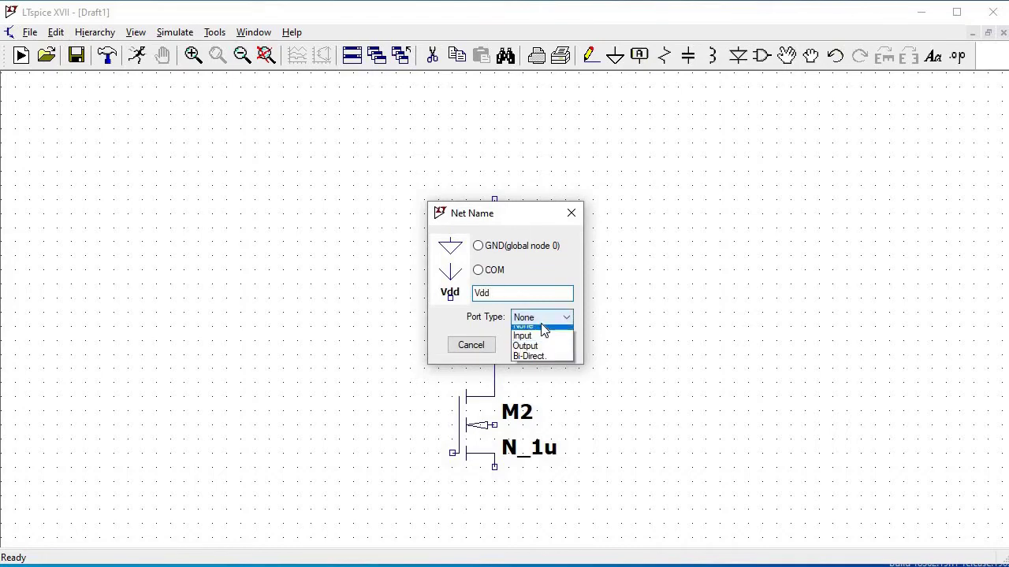
{"action": "left_click", "coordinate": [530, 339]}
{"action": "left_click", "coordinate": [541, 344]}
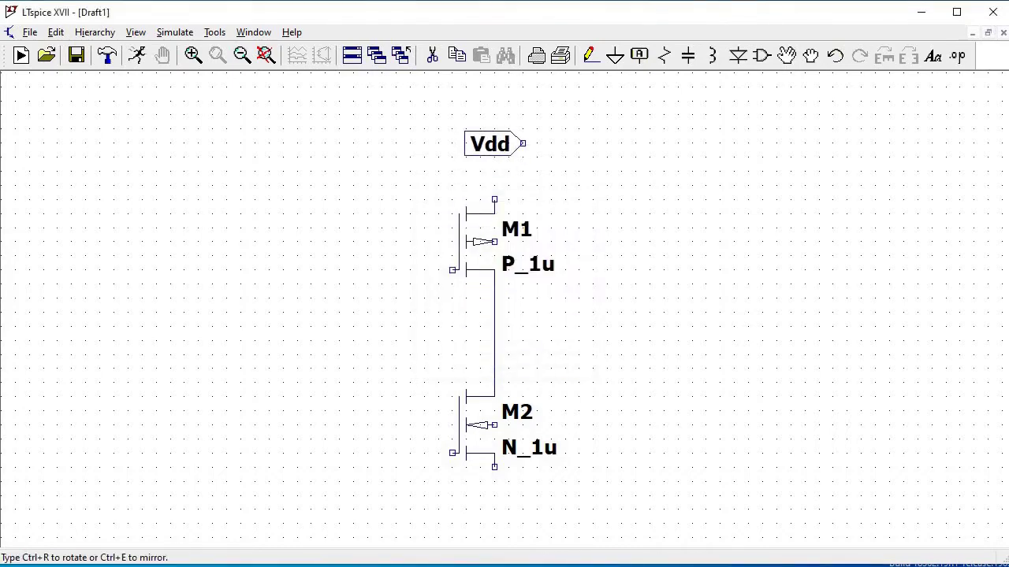
{"action": "left_click", "coordinate": [494, 130]}
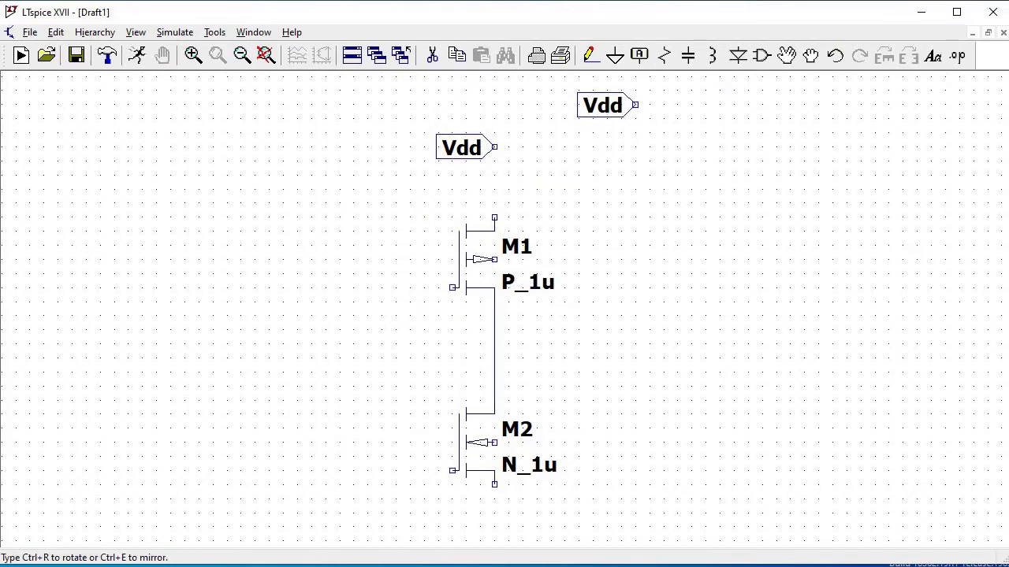
{"action": "left_click", "coordinate": [639, 55]}
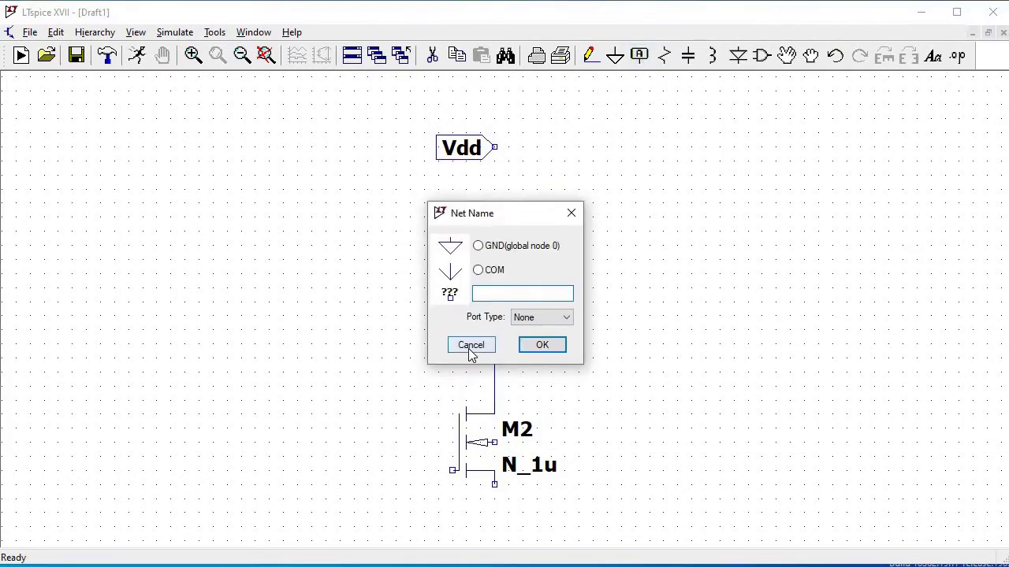
{"action": "type", "text": "Vss"}
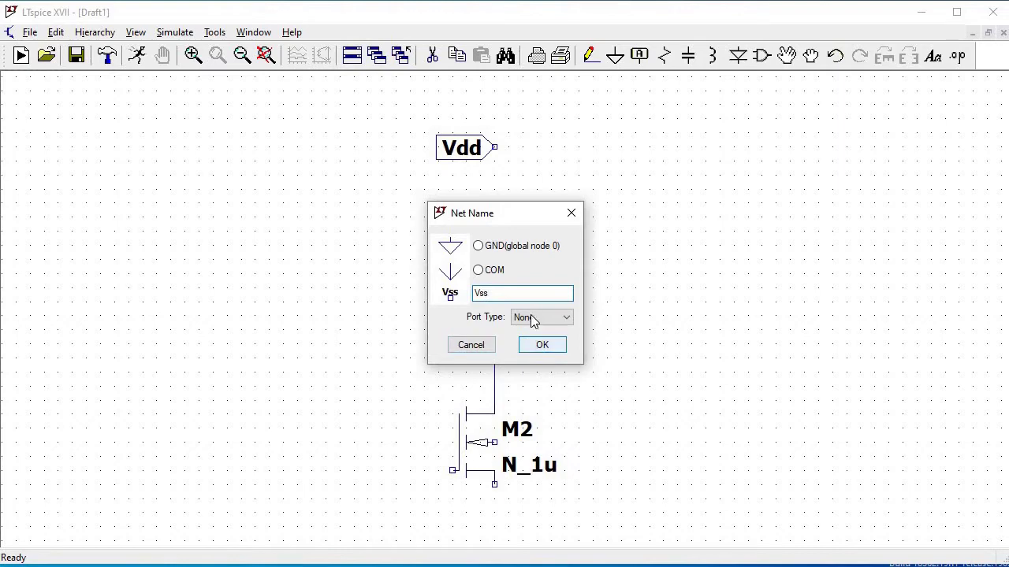
{"action": "left_click", "coordinate": [541, 319]}
{"action": "left_click", "coordinate": [538, 339]}
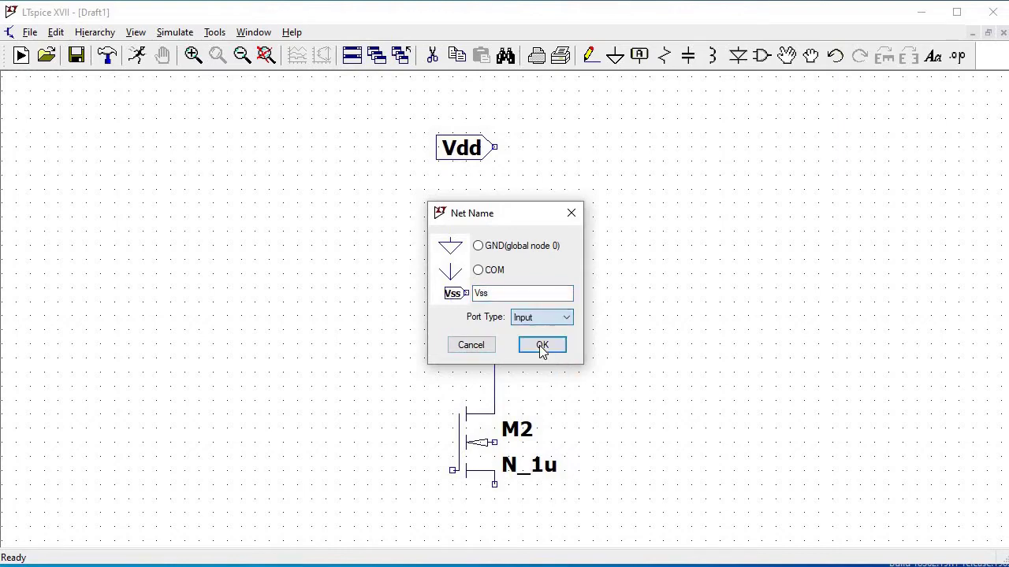
{"action": "left_click", "coordinate": [542, 347]}
{"action": "left_click", "coordinate": [494, 527]}
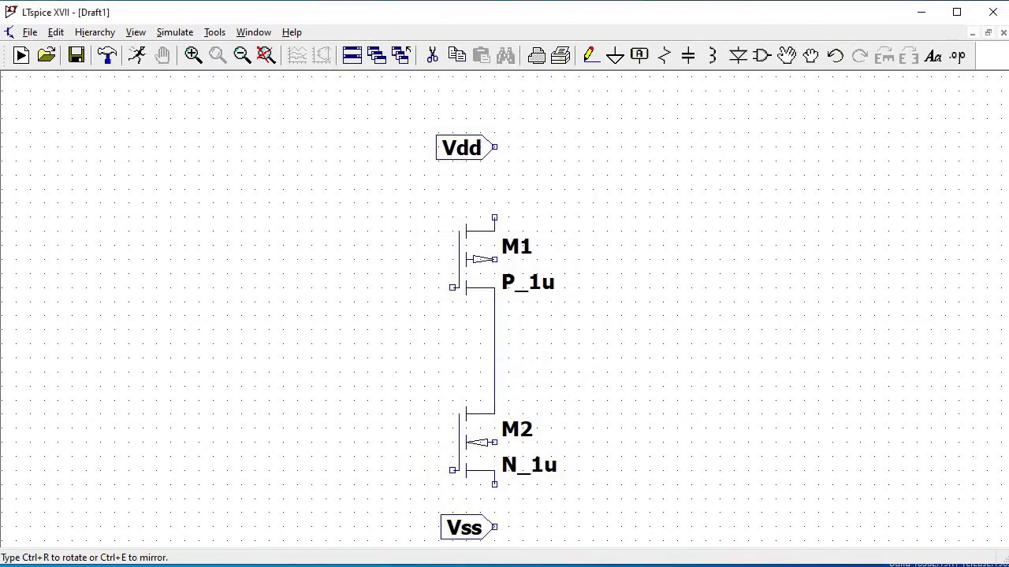
{"action": "key", "text": "Escape"}
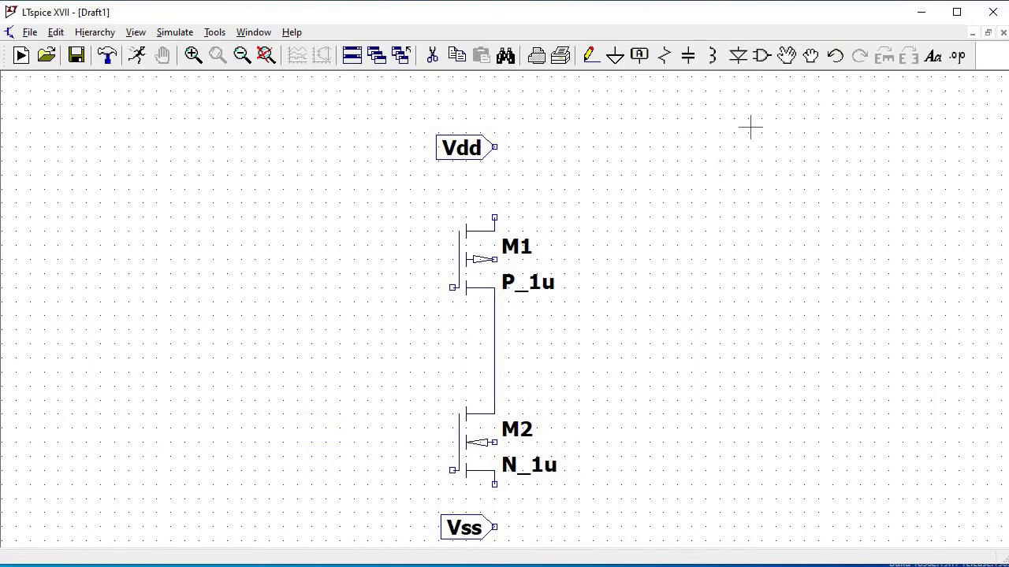
Step: Add input-port labels Vin and Vbias, placing Vbias left of M1
{"action": "left_click", "coordinate": [639, 56]}
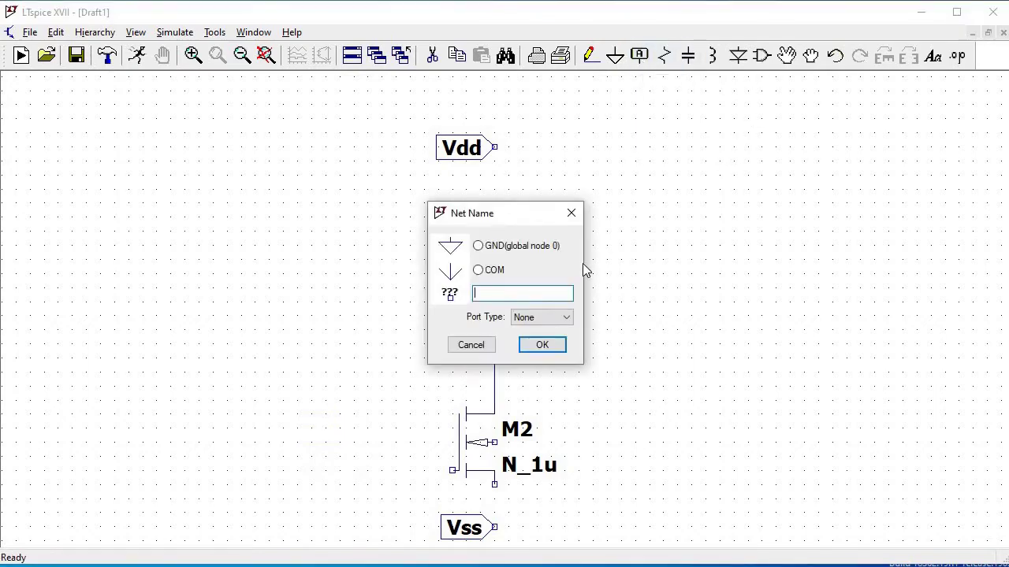
{"action": "type", "text": "Vin"}
{"action": "left_click", "coordinate": [520, 318]}
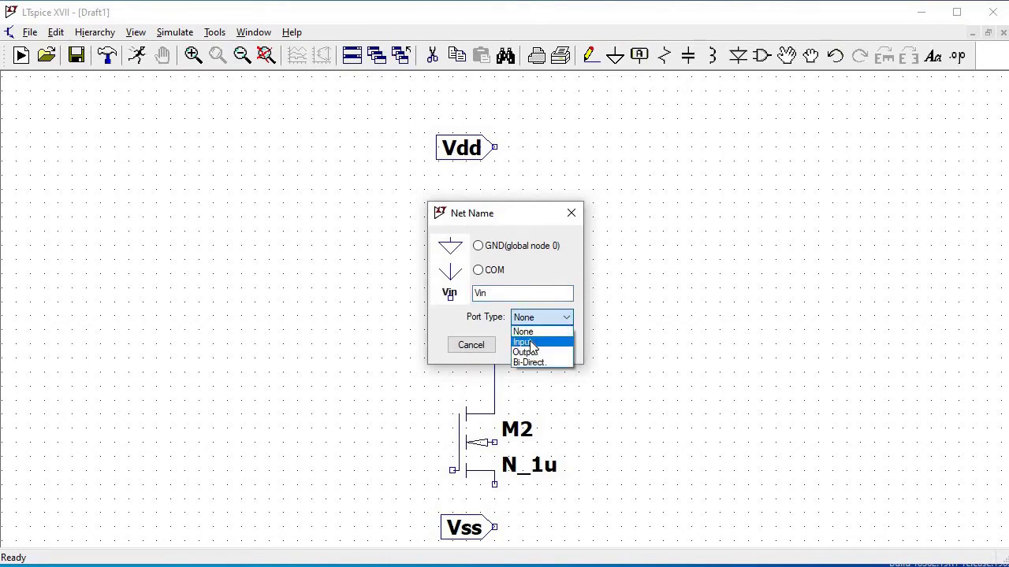
{"action": "left_click", "coordinate": [536, 340]}
{"action": "left_click", "coordinate": [540, 346]}
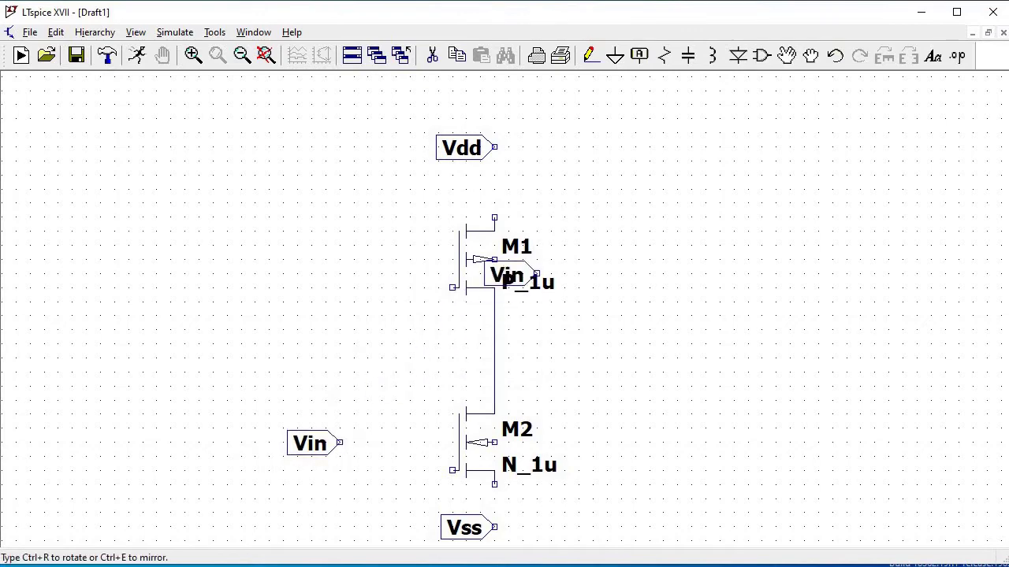
{"action": "left_click", "coordinate": [641, 56]}
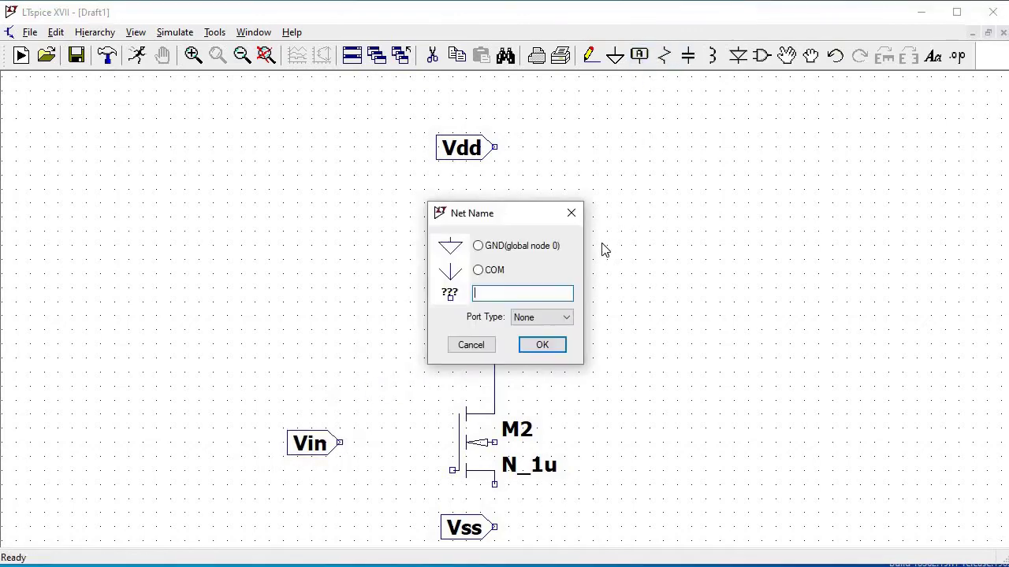
{"action": "type", "text": "Vbias"}
{"action": "left_click", "coordinate": [541, 318]}
{"action": "left_click", "coordinate": [538, 339]}
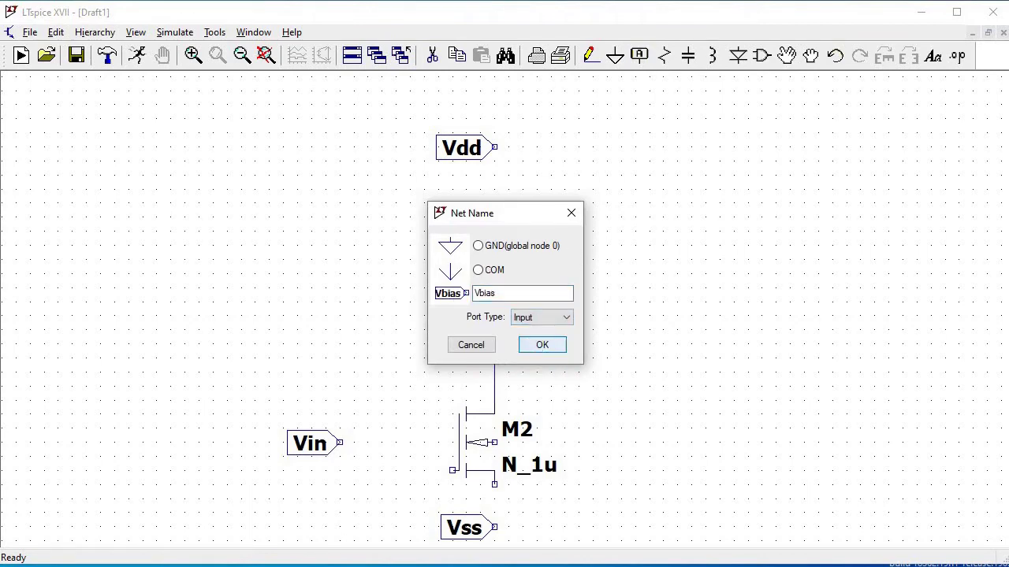
{"action": "left_click", "coordinate": [542, 345]}
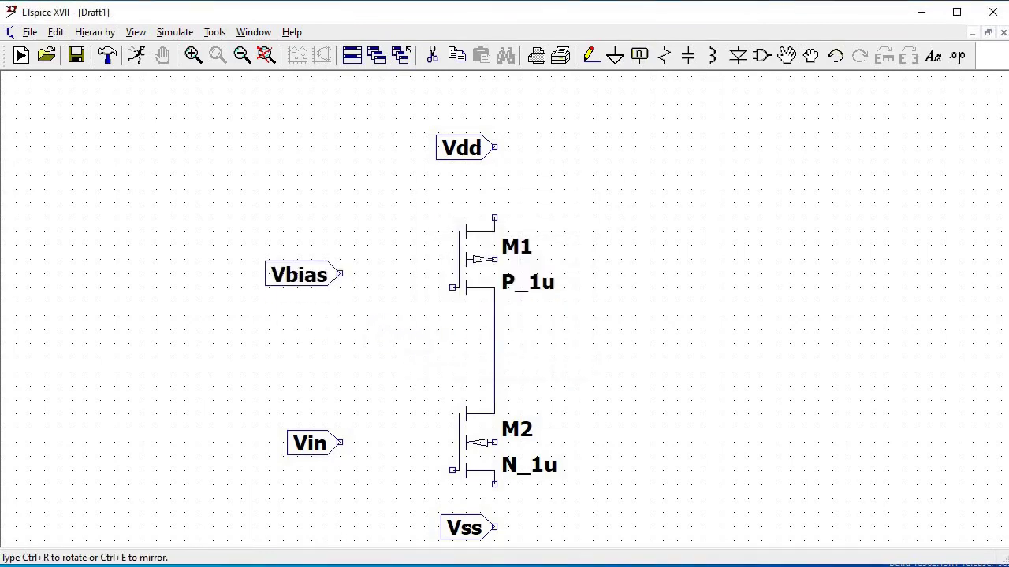
{"action": "left_click", "coordinate": [354, 273]}
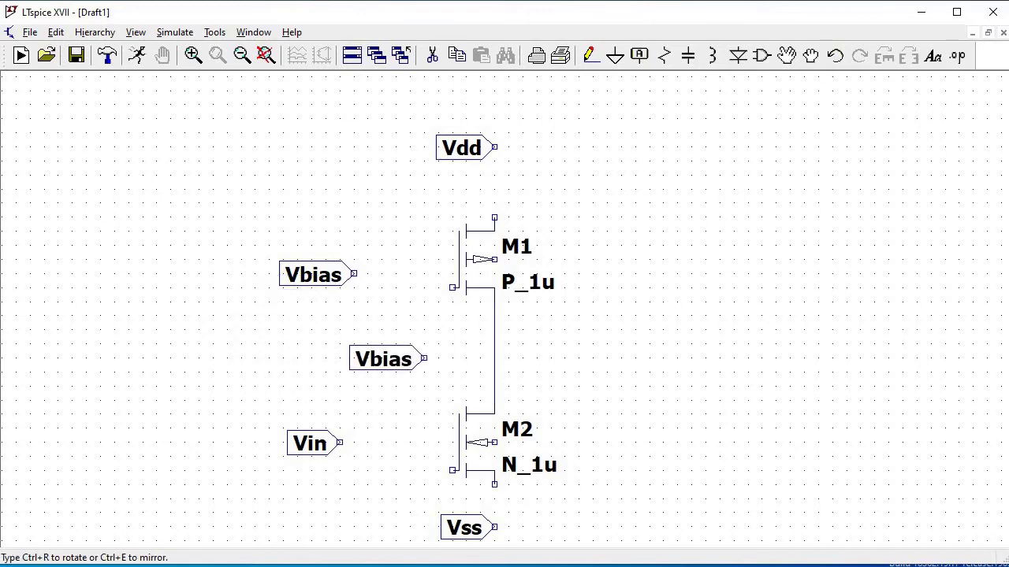
{"action": "key", "text": "Escape"}
Step: Place an output-port label Vout to the right of the transistors
{"action": "left_click", "coordinate": [639, 55]}
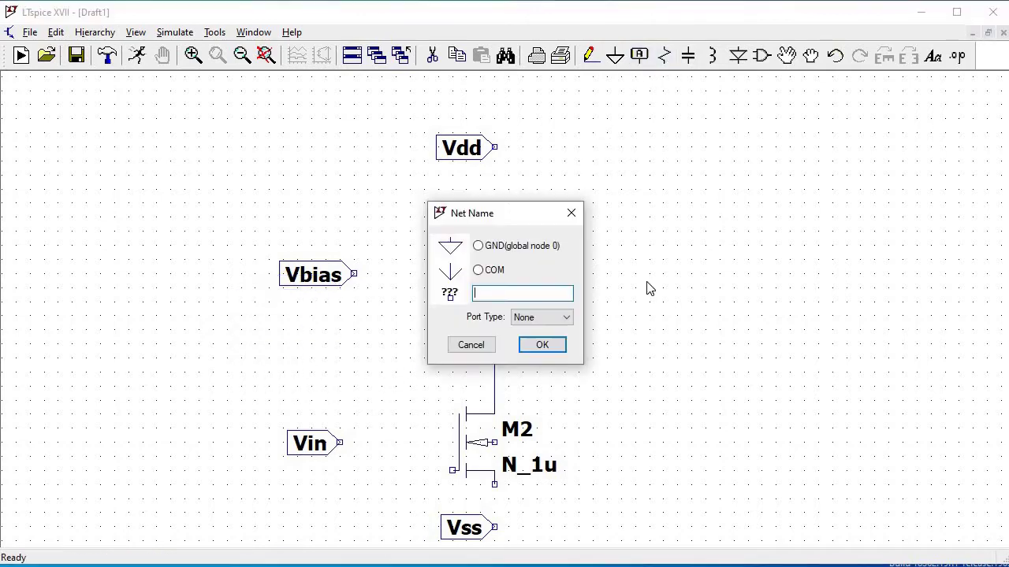
{"action": "type", "text": "Vout"}
{"action": "left_click", "coordinate": [553, 318]}
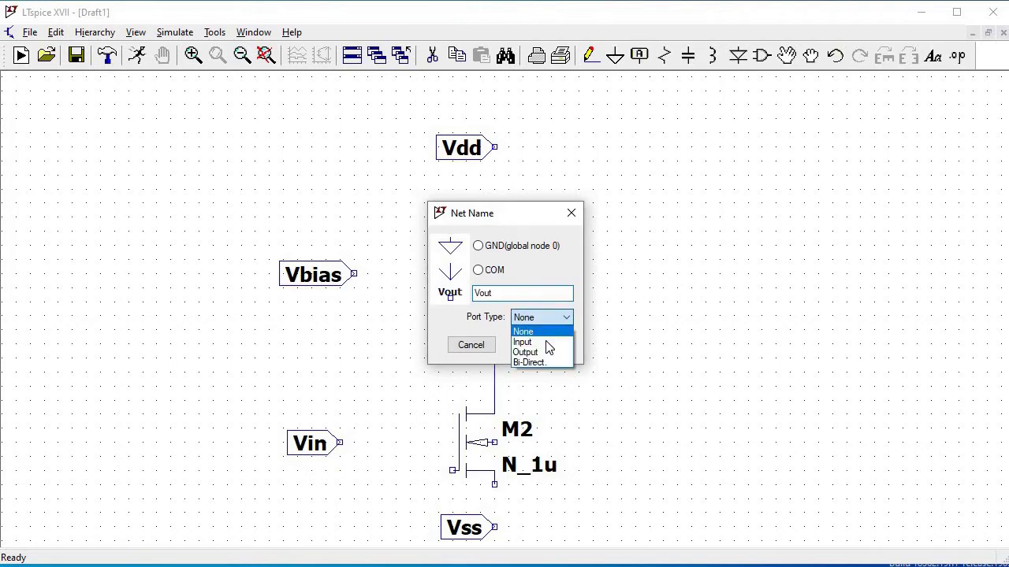
{"action": "left_click", "coordinate": [528, 354]}
{"action": "left_click", "coordinate": [541, 344]}
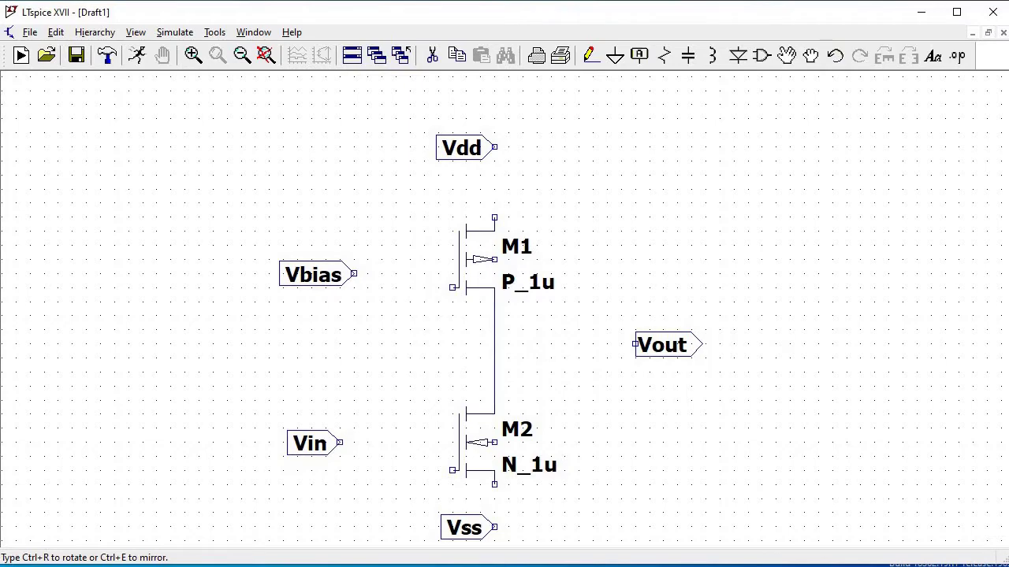
{"action": "left_click", "coordinate": [635, 359]}
{"action": "key", "text": "F3"}
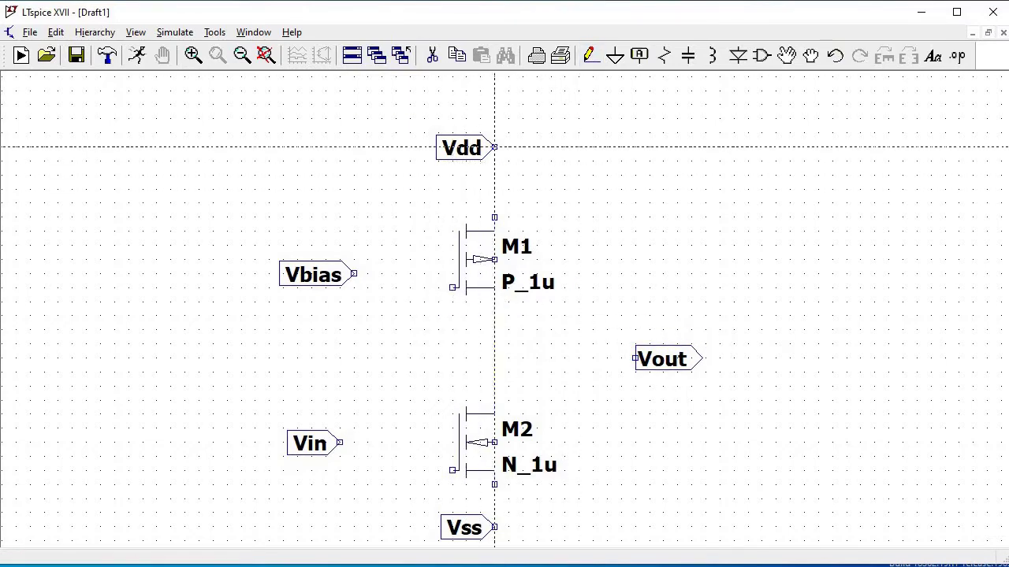
Step: Wire Vdd, Vbias, Vin, Vss and Vout labels to the transistor terminals and gates
{"action": "left_click", "coordinate": [494, 147]}
{"action": "left_click", "coordinate": [494, 230]}
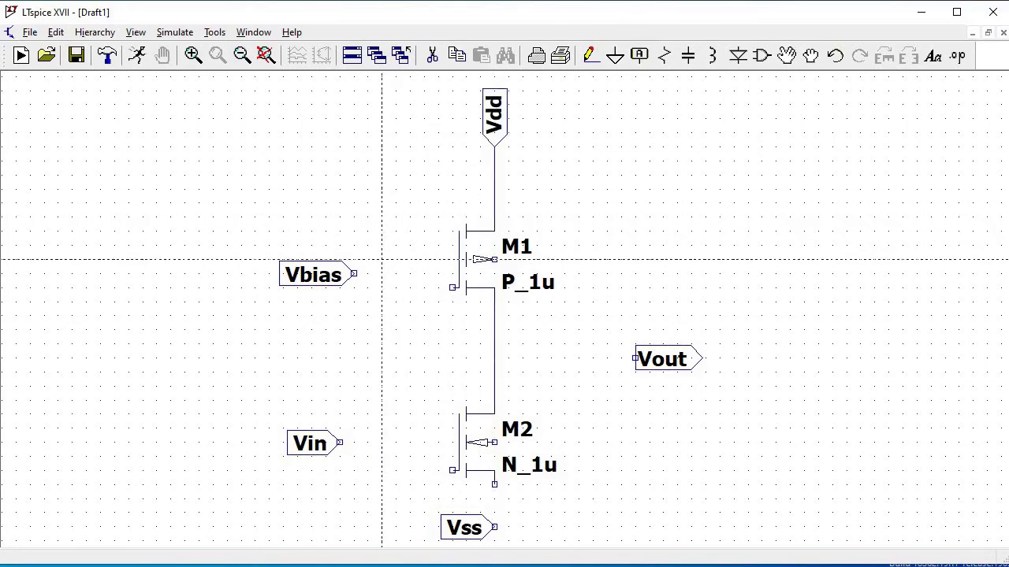
{"action": "left_click", "coordinate": [424, 274]}
{"action": "left_click", "coordinate": [453, 286]}
{"action": "left_click", "coordinate": [339, 442]}
{"action": "left_click", "coordinate": [409, 471]}
{"action": "left_click", "coordinate": [453, 470]}
{"action": "left_click", "coordinate": [494, 485]}
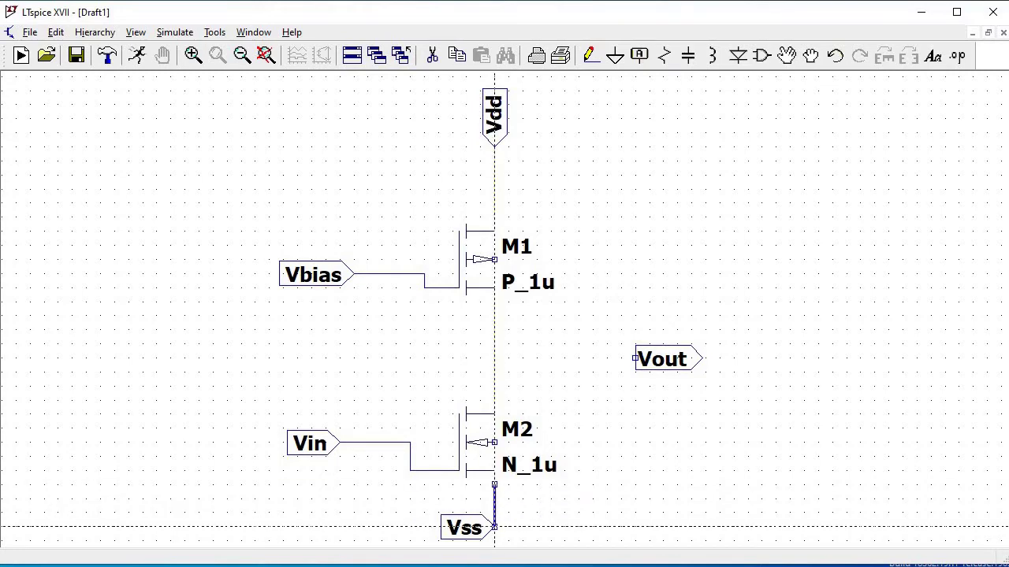
{"action": "left_click", "coordinate": [494, 526]}
{"action": "left_click", "coordinate": [635, 358]}
{"action": "left_click", "coordinate": [494, 359]}
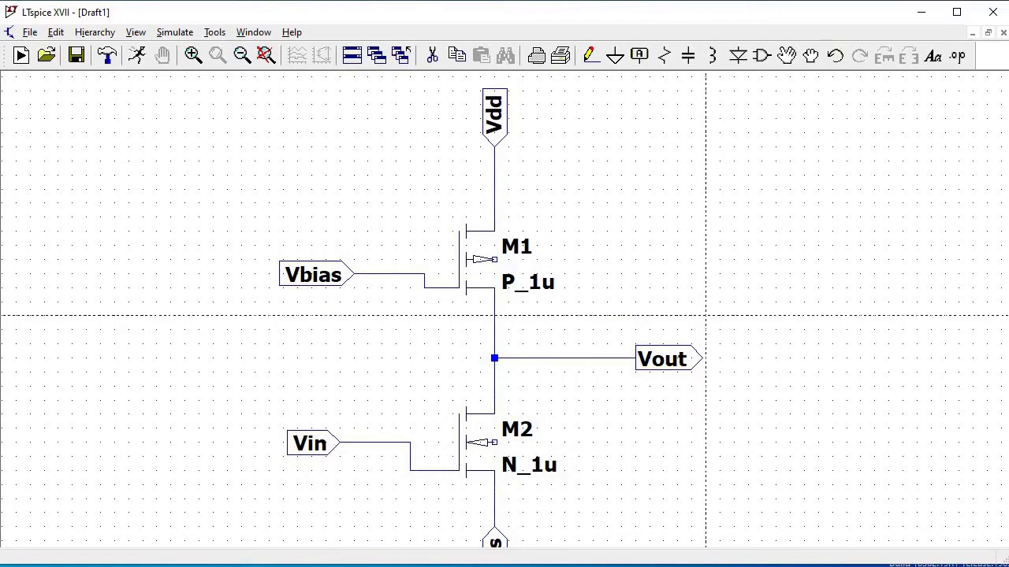
Step: Tie M1's body to the Vdd line and M2's body to its bottom terminal wire
{"action": "left_click", "coordinate": [494, 260]}
{"action": "left_click", "coordinate": [592, 175]}
{"action": "left_click", "coordinate": [494, 174]}
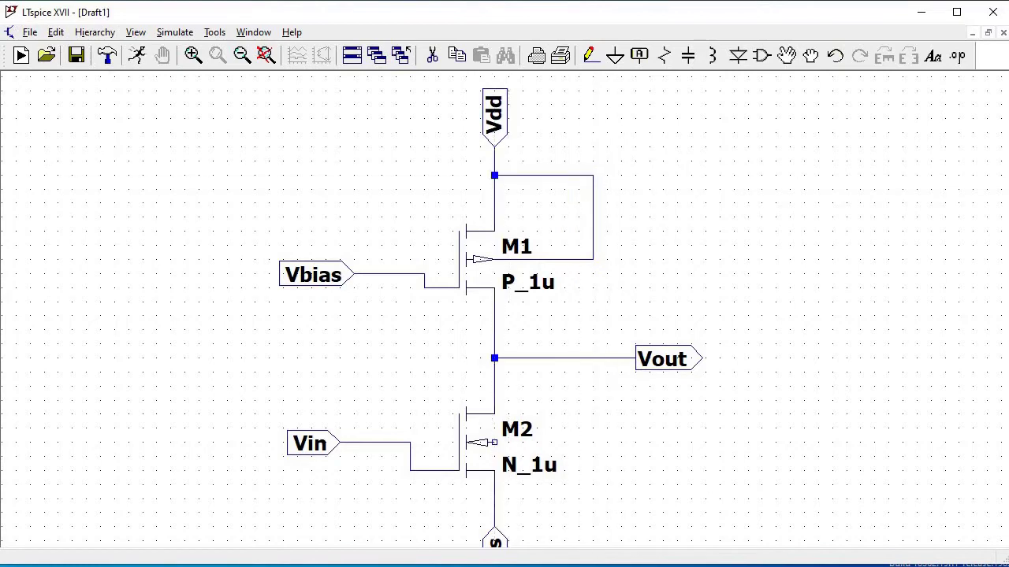
{"action": "left_click", "coordinate": [495, 442]}
{"action": "left_click", "coordinate": [593, 442]}
{"action": "left_click", "coordinate": [580, 498]}
{"action": "left_click", "coordinate": [494, 498]}
{"action": "left_click", "coordinate": [242, 56]}
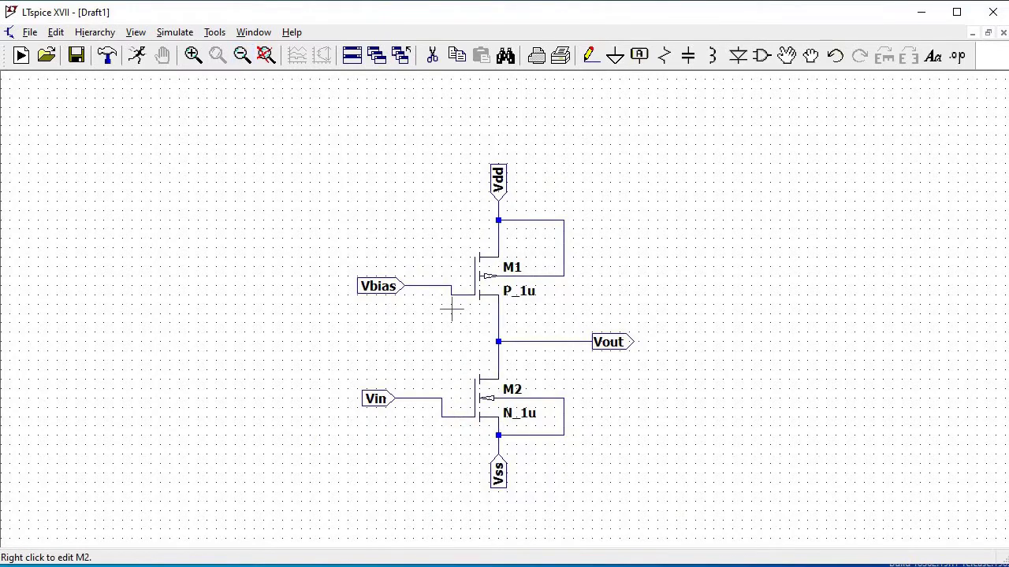
Step: Place the SPICE directive '.include BSIM4_models.txt' below the circuit
{"action": "left_click", "coordinate": [61, 35]}
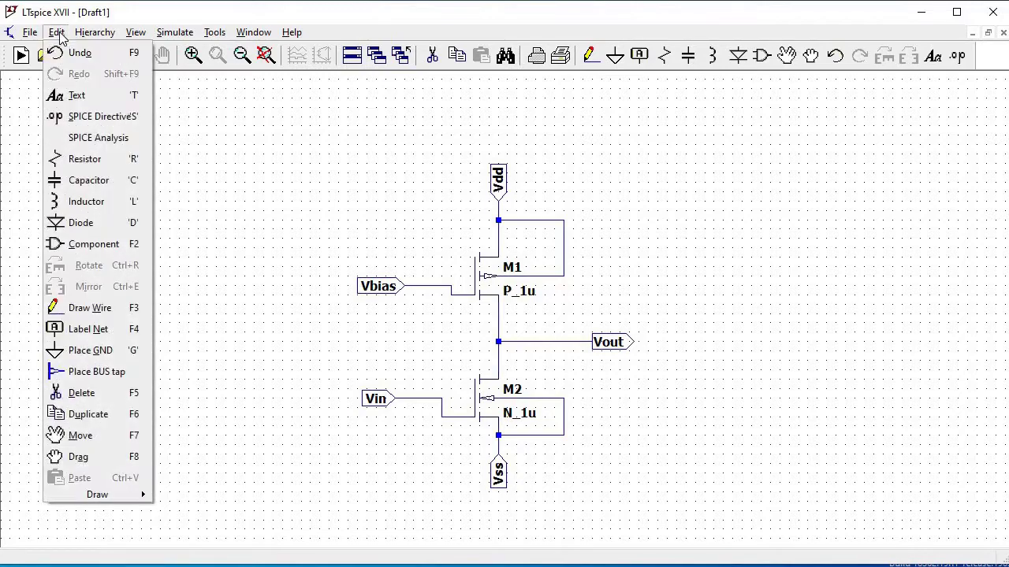
{"action": "left_click", "coordinate": [82, 117]}
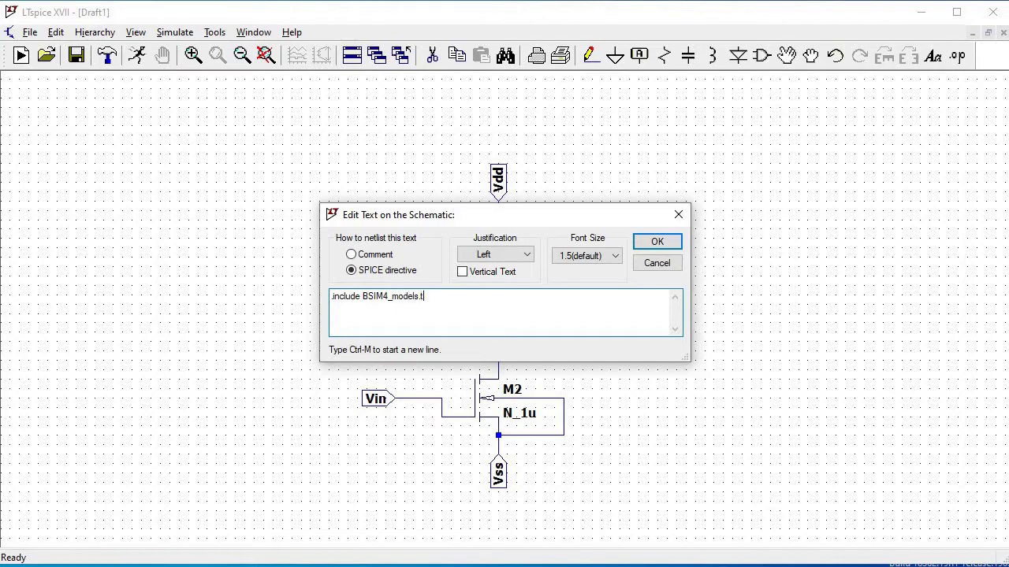
{"action": "left_click", "coordinate": [657, 241]}
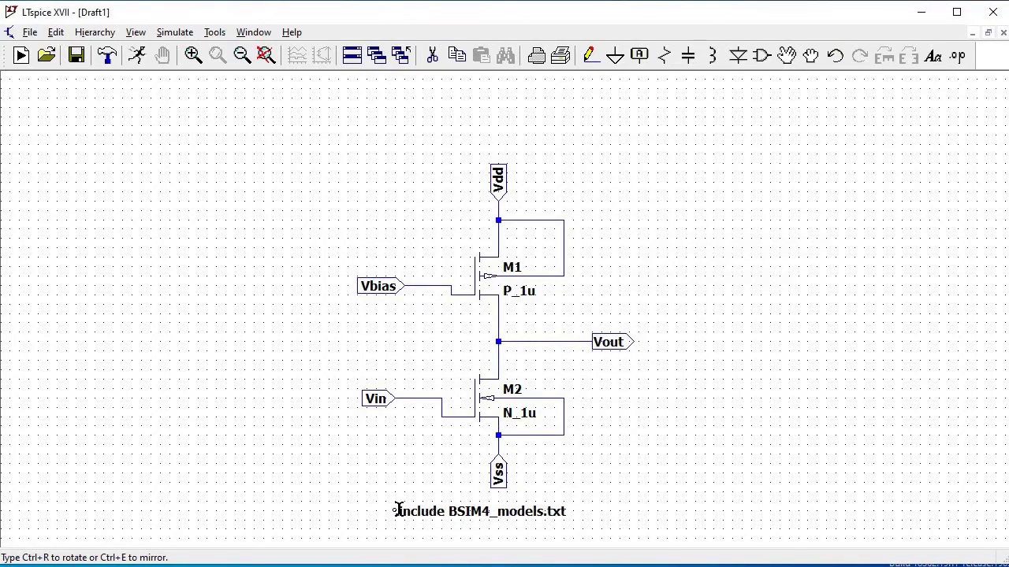
{"action": "left_click", "coordinate": [398, 507]}
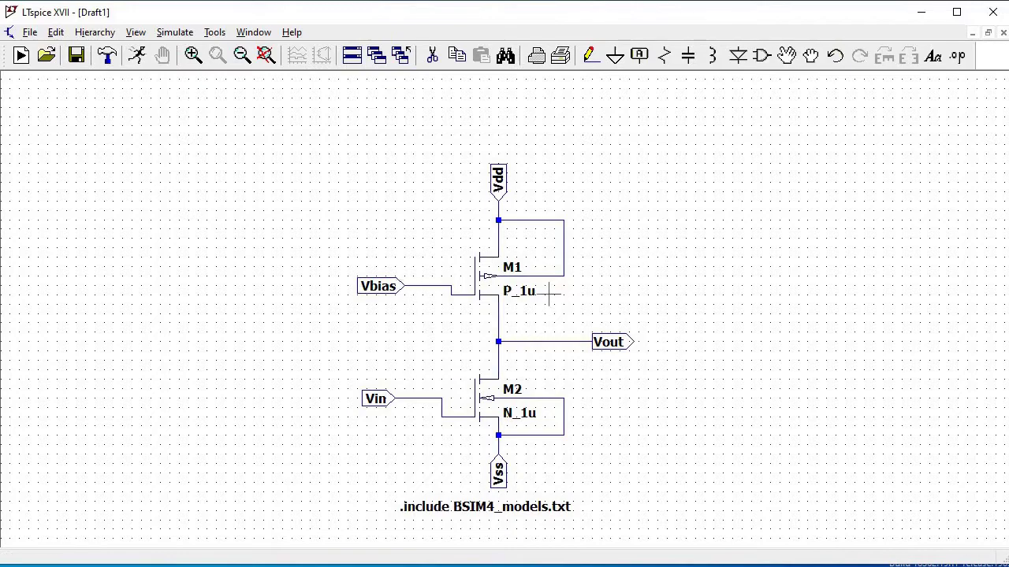
Step: Save the schematic as CSA in Documents\LTspiceXVII\Mycircuits\Common_source_amplifier
{"action": "left_click", "coordinate": [30, 33]}
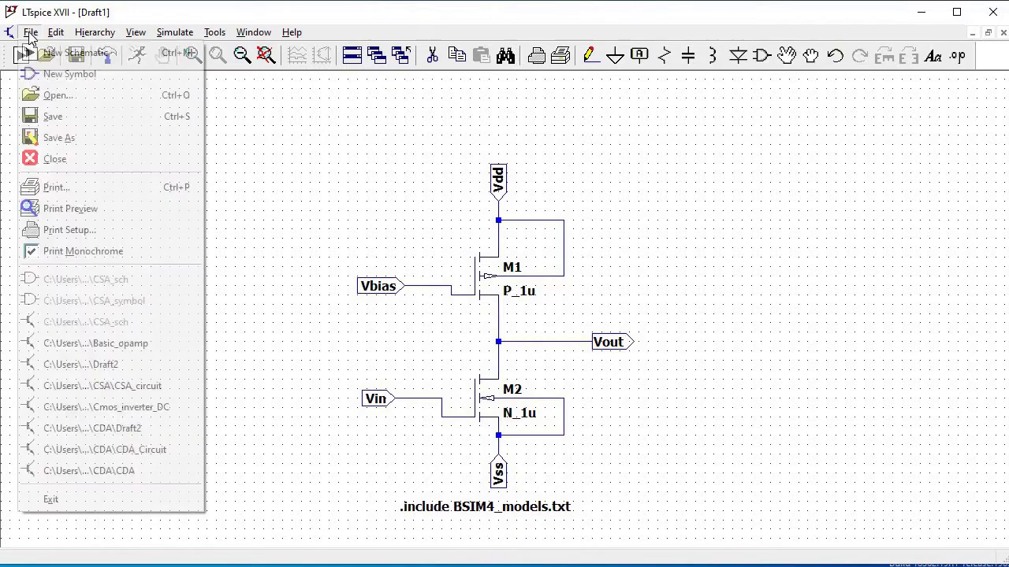
{"action": "left_click", "coordinate": [66, 139]}
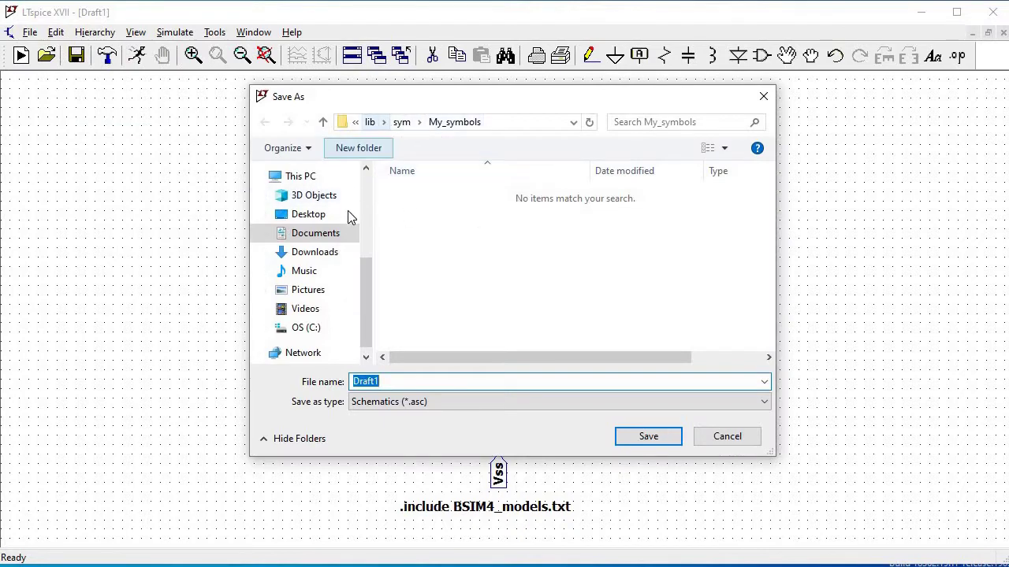
{"action": "left_click", "coordinate": [331, 233]}
{"action": "double_click", "coordinate": [429, 197]}
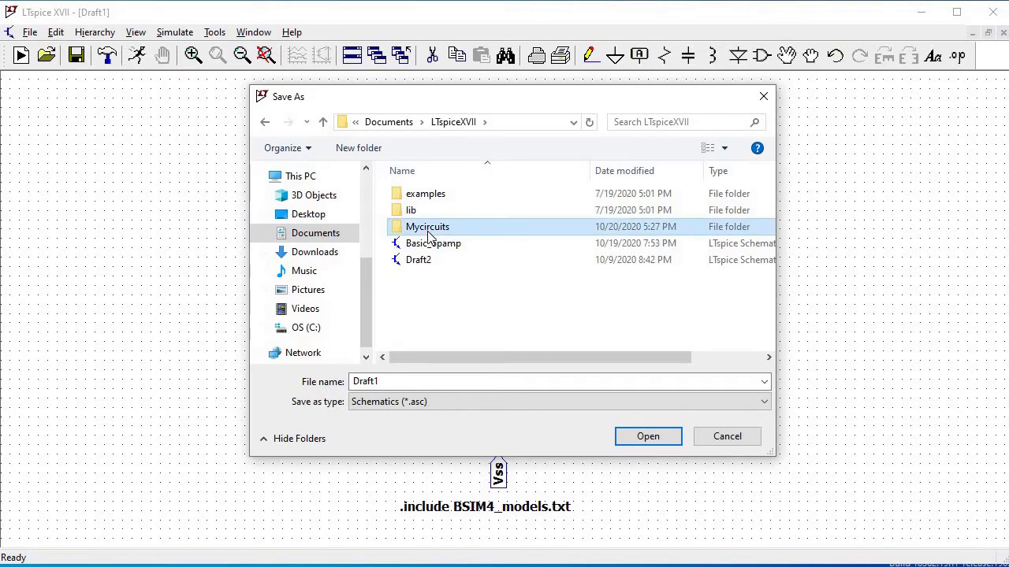
{"action": "double_click", "coordinate": [428, 228]}
{"action": "double_click", "coordinate": [450, 197]}
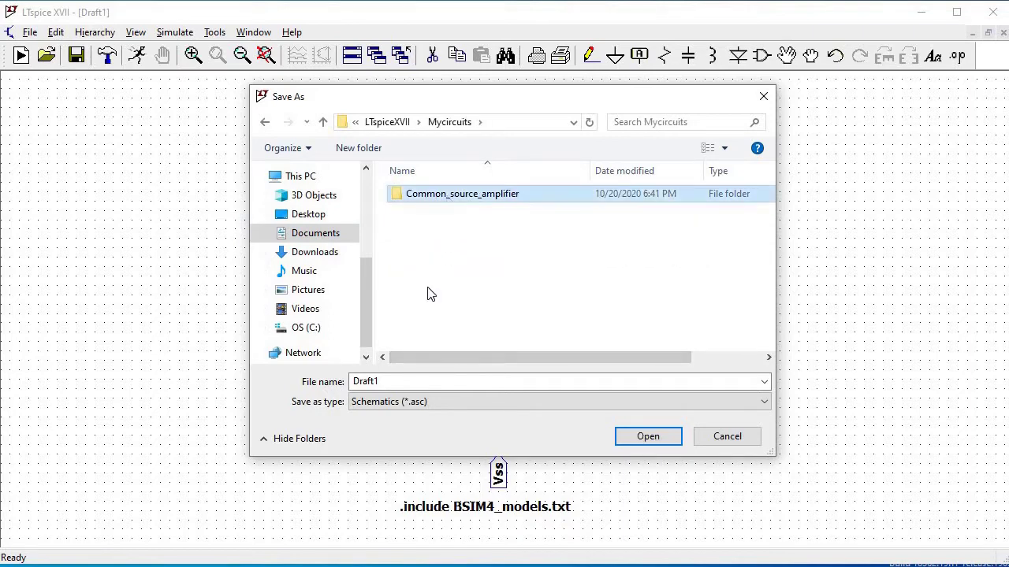
{"action": "left_click", "coordinate": [396, 382]}
{"action": "double_click", "coordinate": [396, 381]}
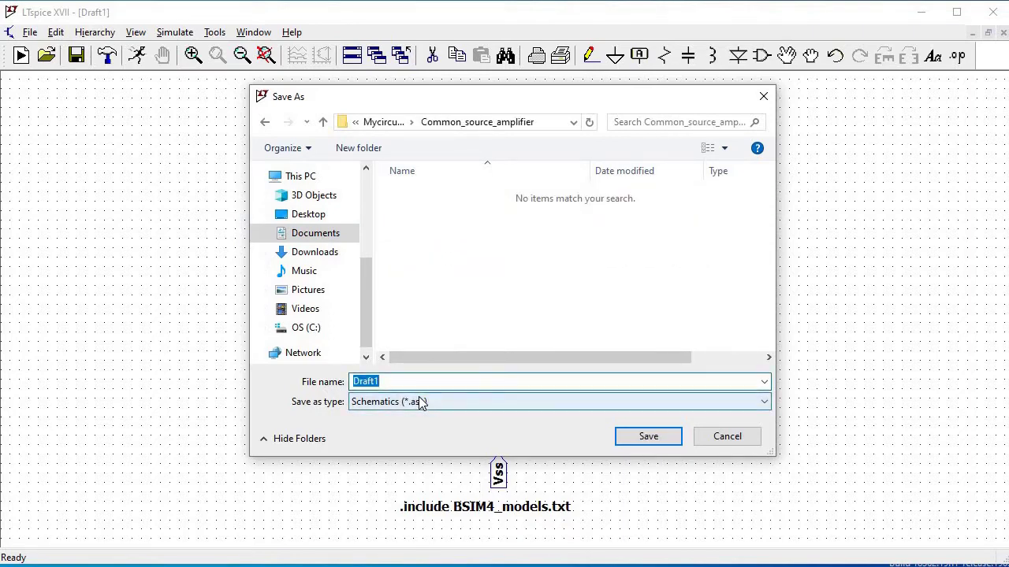
{"action": "type", "text": "CSA"}
{"action": "left_click", "coordinate": [648, 438]}
{"action": "left_click", "coordinate": [646, 439]}
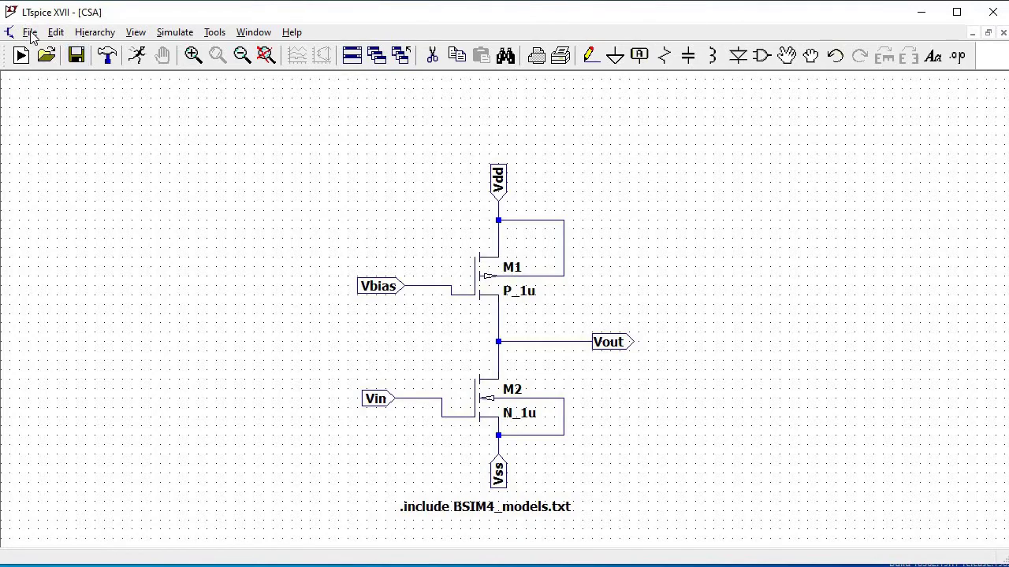
Step: Create a new symbol and draw a rectangular body near the centre of its grid
{"action": "left_click", "coordinate": [93, 33]}
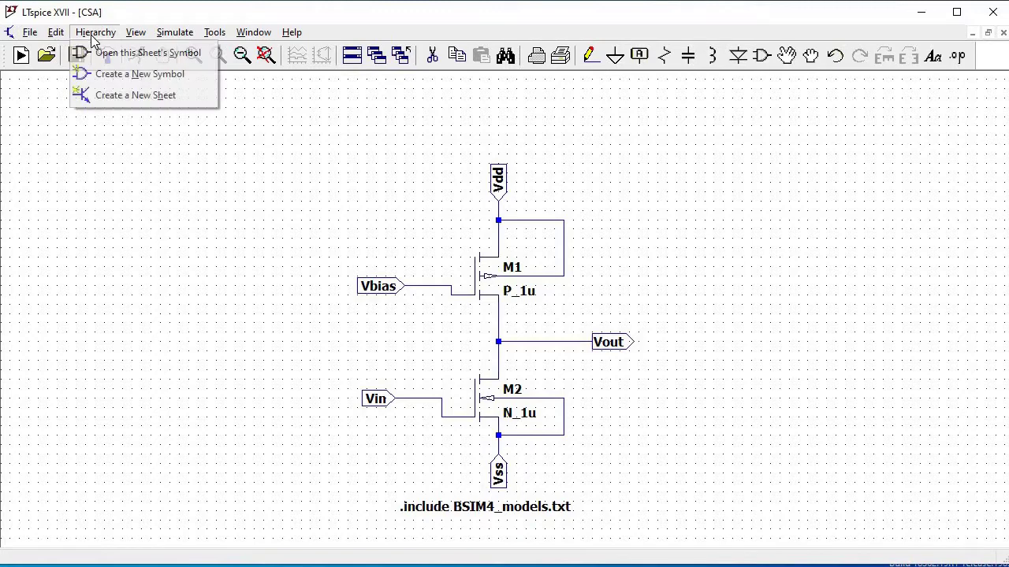
{"action": "left_click", "coordinate": [115, 74]}
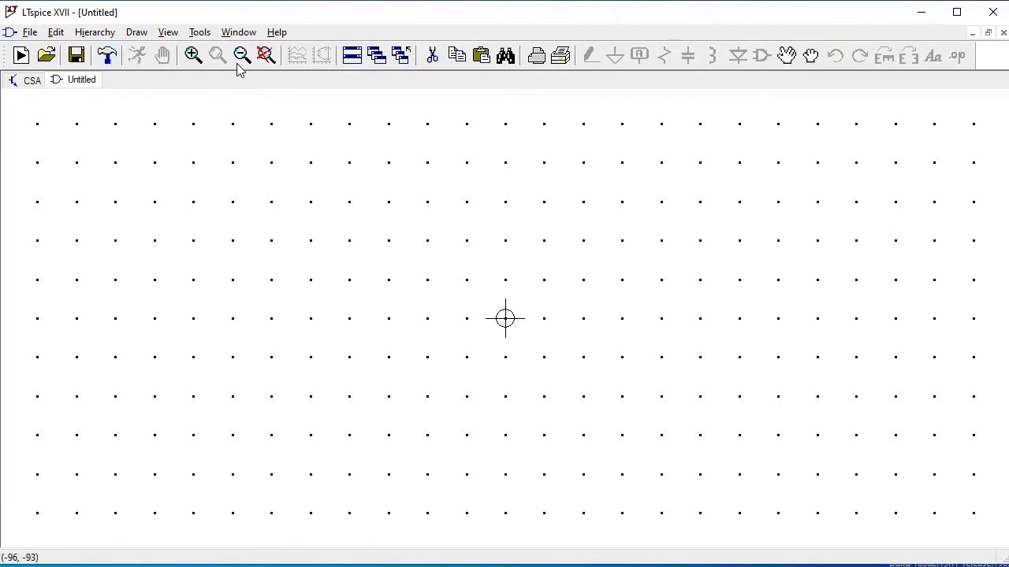
{"action": "left_click", "coordinate": [139, 37]}
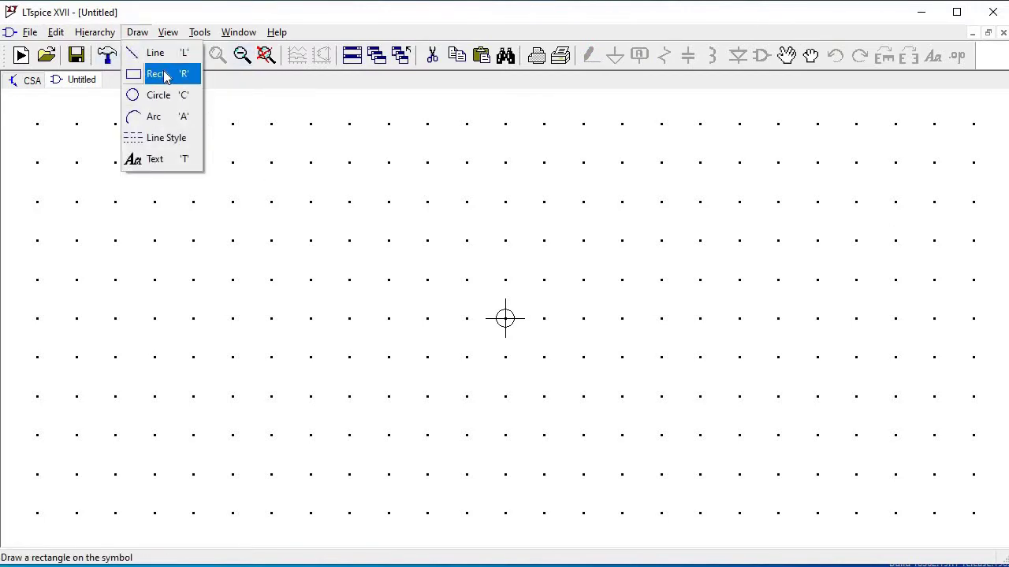
{"action": "left_click", "coordinate": [162, 74]}
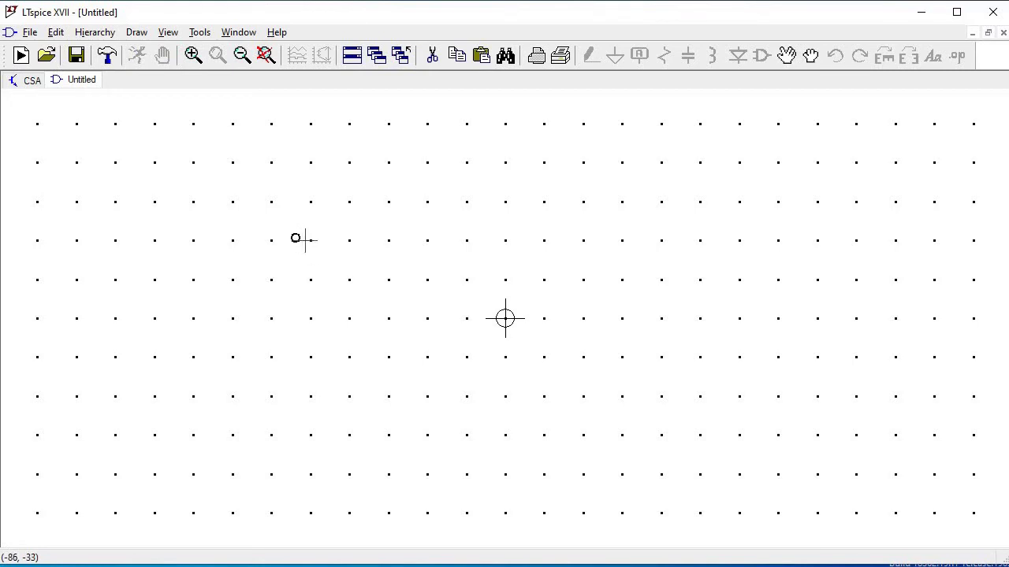
{"action": "mouse_move", "coordinate": [310, 239]}
{"action": "left_mouse_down"}
{"action": "mouse_move", "coordinate": [646, 394]}
{"action": "mouse_move", "coordinate": [701, 473]}
{"action": "mouse_move", "coordinate": [738, 474]}
{"action": "left_mouse_up"}
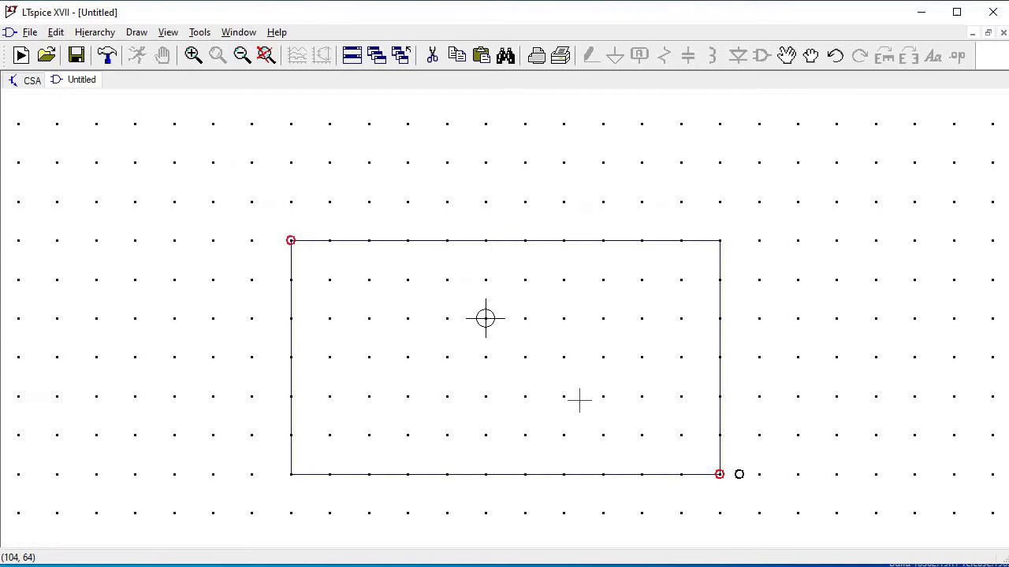
{"action": "left_click", "coordinate": [98, 33]}
Step: Add a Vbias pin with its label on top, left of the rectangle, and a Vin pin below it
{"action": "mouse_move", "coordinate": [56, 33]}
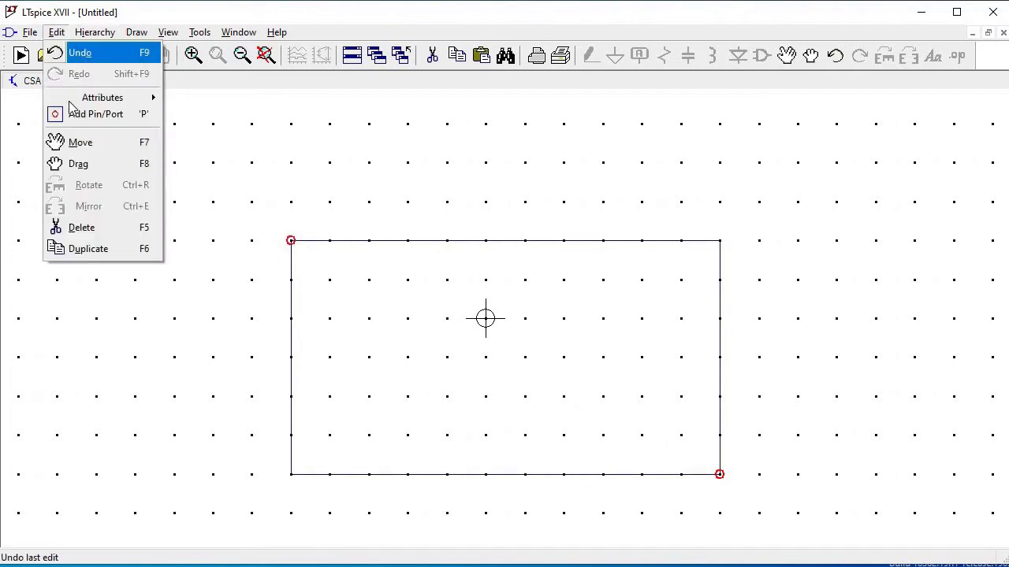
{"action": "left_click", "coordinate": [81, 113]}
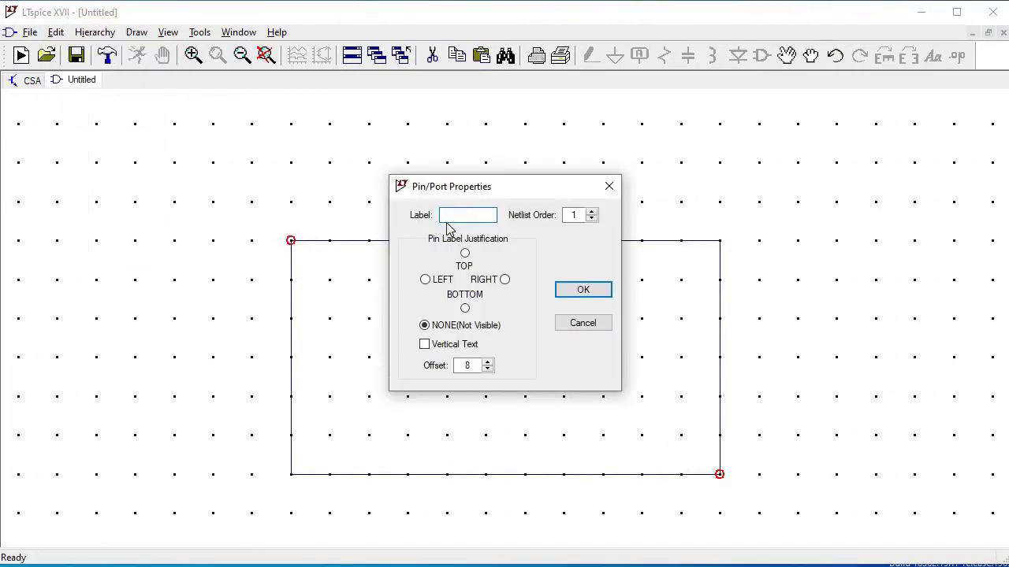
{"action": "type", "text": "Vbias"}
{"action": "left_click", "coordinate": [465, 254]}
{"action": "left_click", "coordinate": [580, 293]}
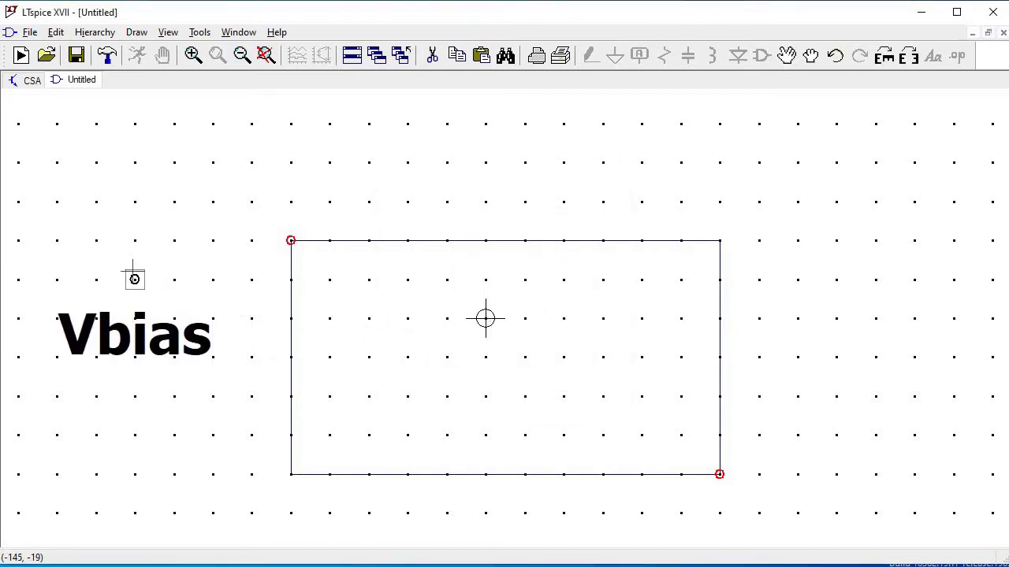
{"action": "left_click", "coordinate": [134, 279]}
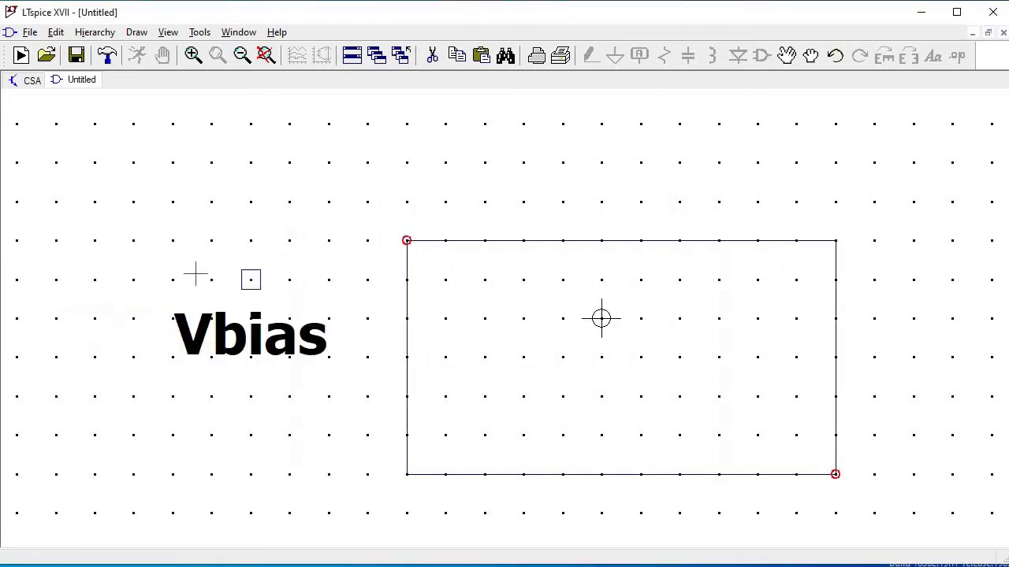
{"action": "left_click", "coordinate": [56, 33]}
{"action": "left_click", "coordinate": [90, 115]}
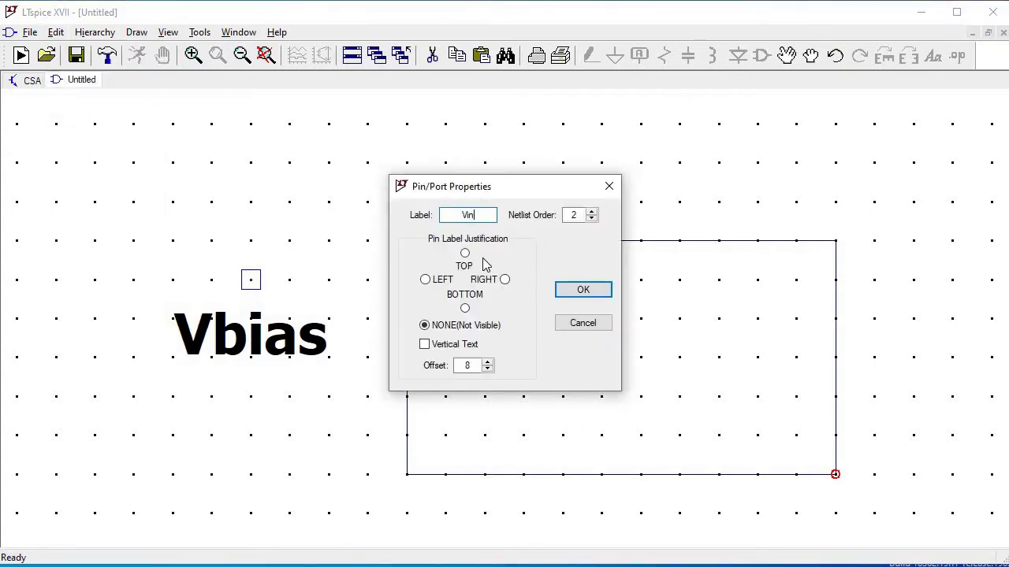
{"action": "left_click", "coordinate": [587, 292]}
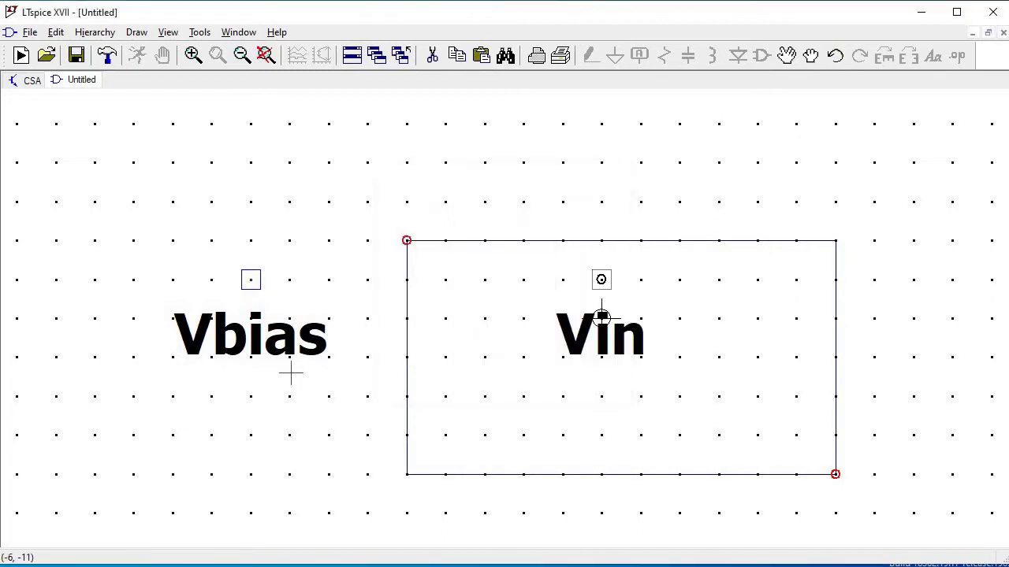
{"action": "left_click", "coordinate": [251, 435]}
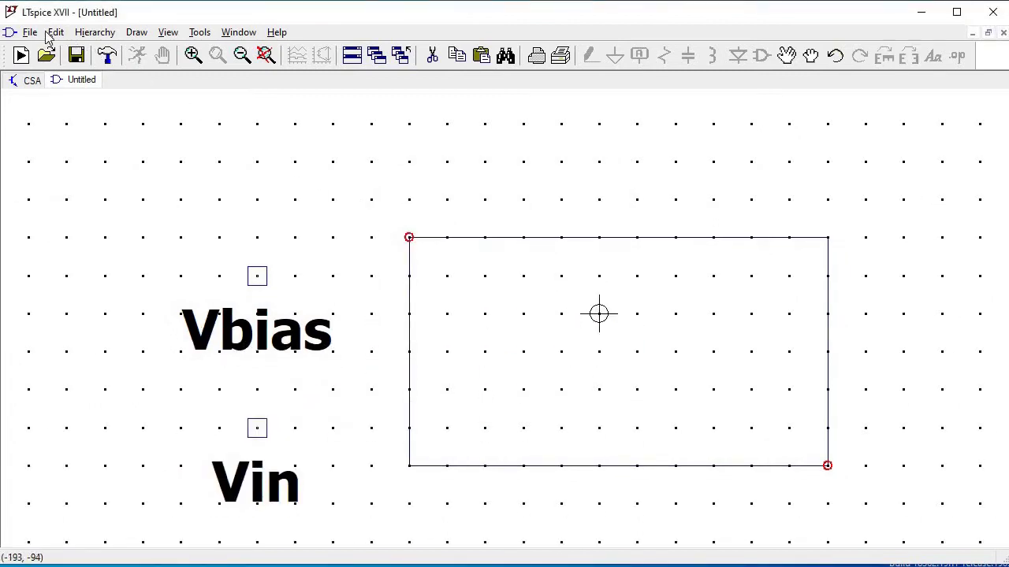
Step: Add a Vout pin with its label on top, right of the rectangle
{"action": "left_click", "coordinate": [55, 32]}
{"action": "left_click", "coordinate": [87, 113]}
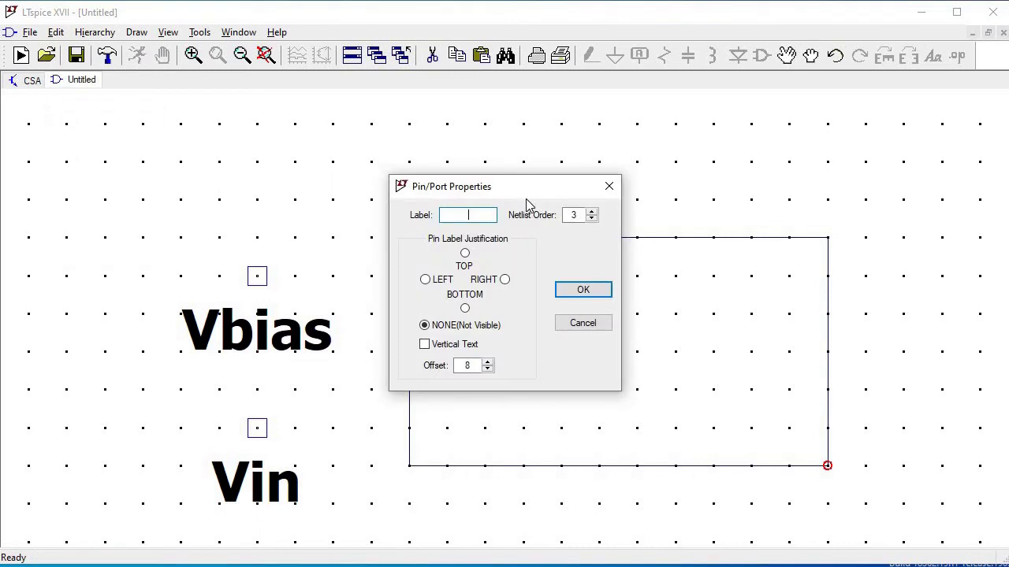
{"action": "type", "text": "Vout"}
{"action": "left_click", "coordinate": [583, 290]}
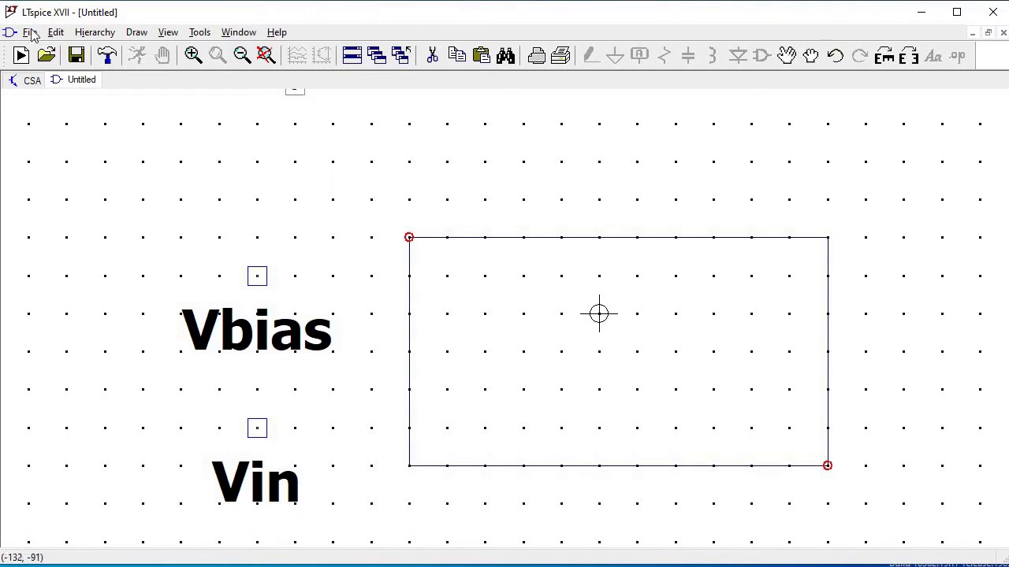
{"action": "left_click", "coordinate": [56, 32]}
{"action": "left_click", "coordinate": [87, 117]}
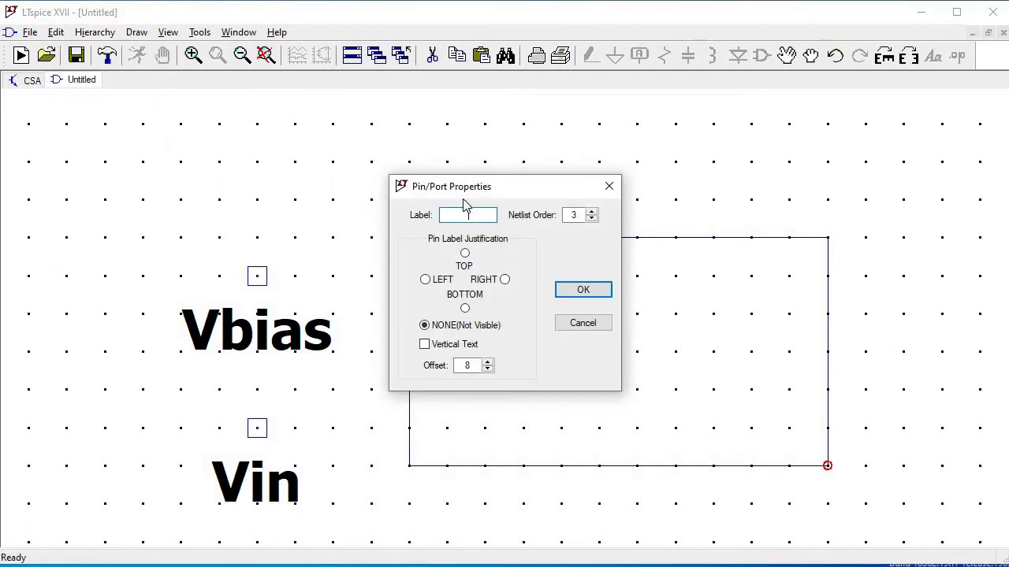
{"action": "type", "text": "Vout"}
{"action": "left_click", "coordinate": [467, 261]}
{"action": "left_click", "coordinate": [580, 290]}
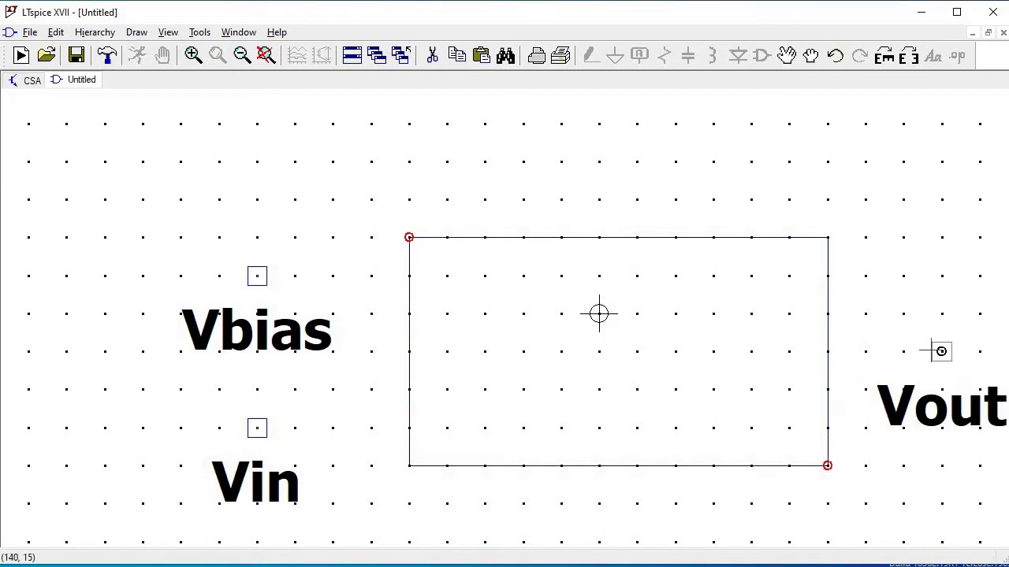
{"action": "left_click", "coordinate": [941, 351]}
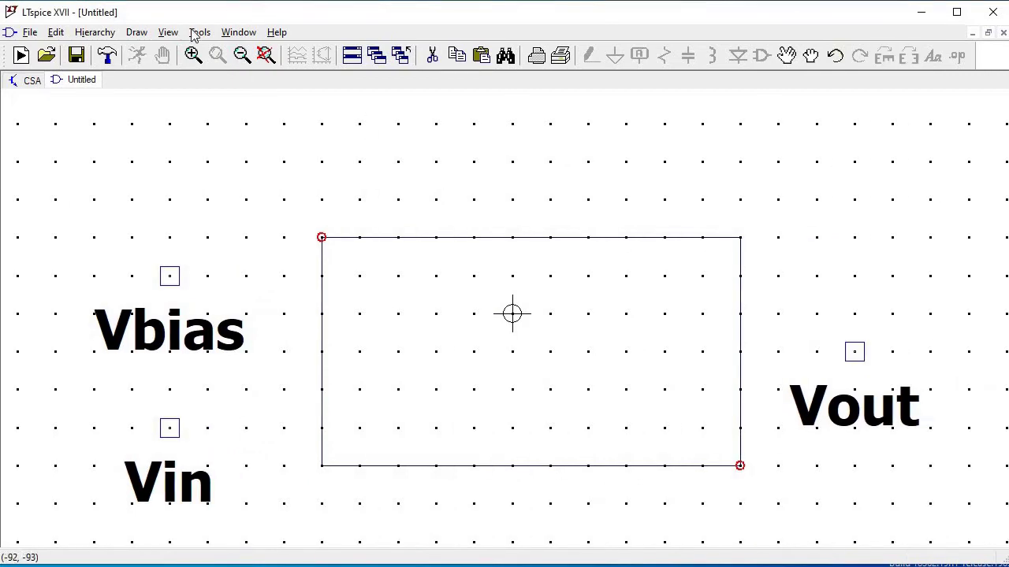
Step: Add left-justified Vdd and Vss pins above and below the rectangle
{"action": "left_click", "coordinate": [56, 32]}
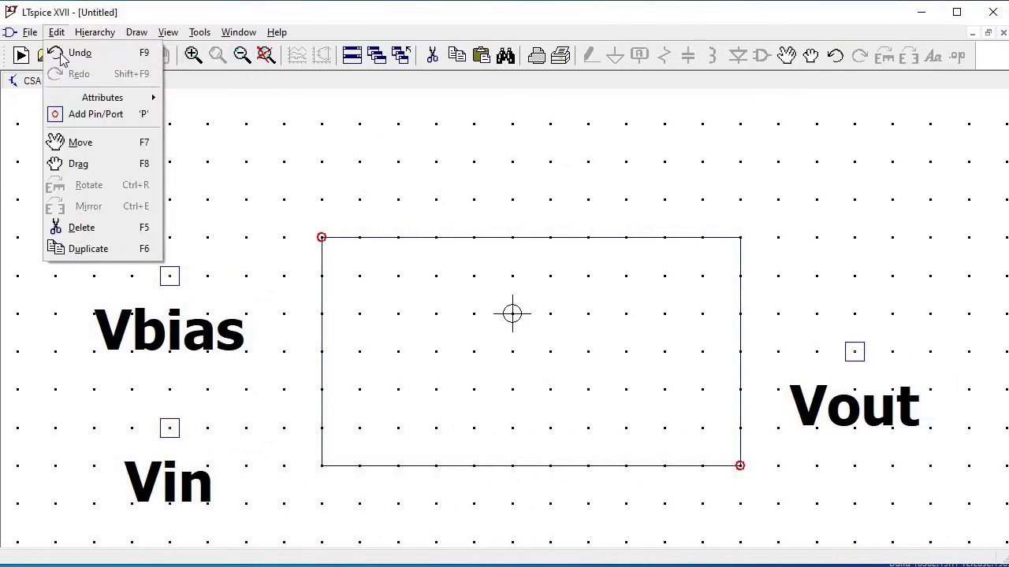
{"action": "left_click", "coordinate": [81, 115]}
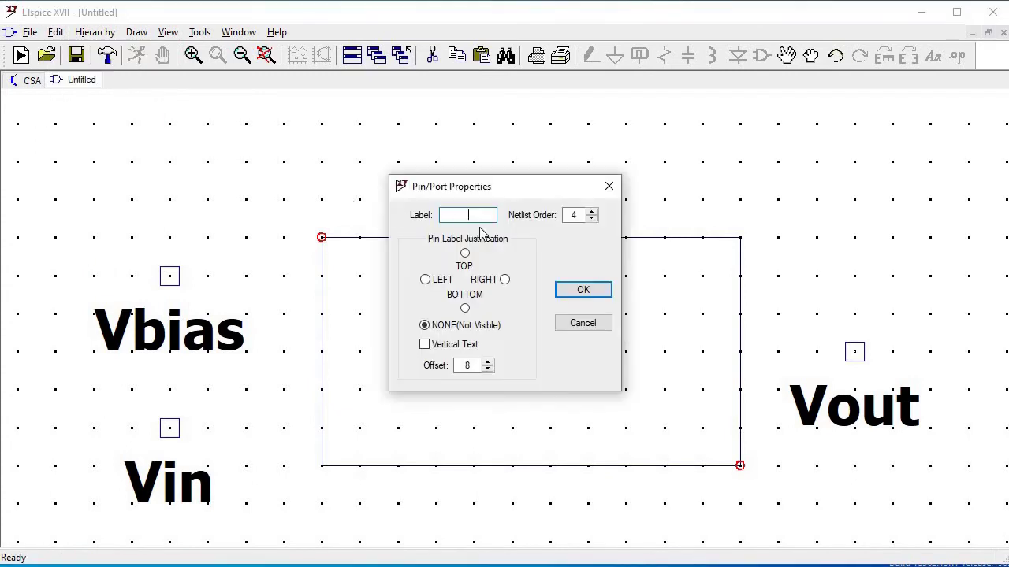
{"action": "type", "text": "Vdd"}
{"action": "left_click", "coordinate": [426, 280]}
{"action": "left_click", "coordinate": [582, 289]}
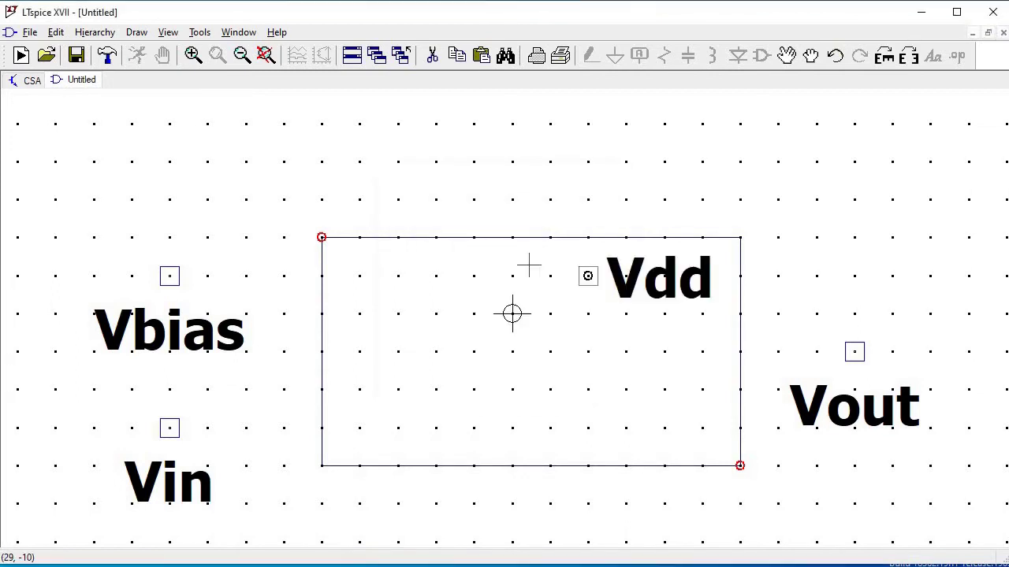
{"action": "left_click", "coordinate": [508, 171]}
{"action": "left_click", "coordinate": [56, 32]}
{"action": "left_click", "coordinate": [78, 116]}
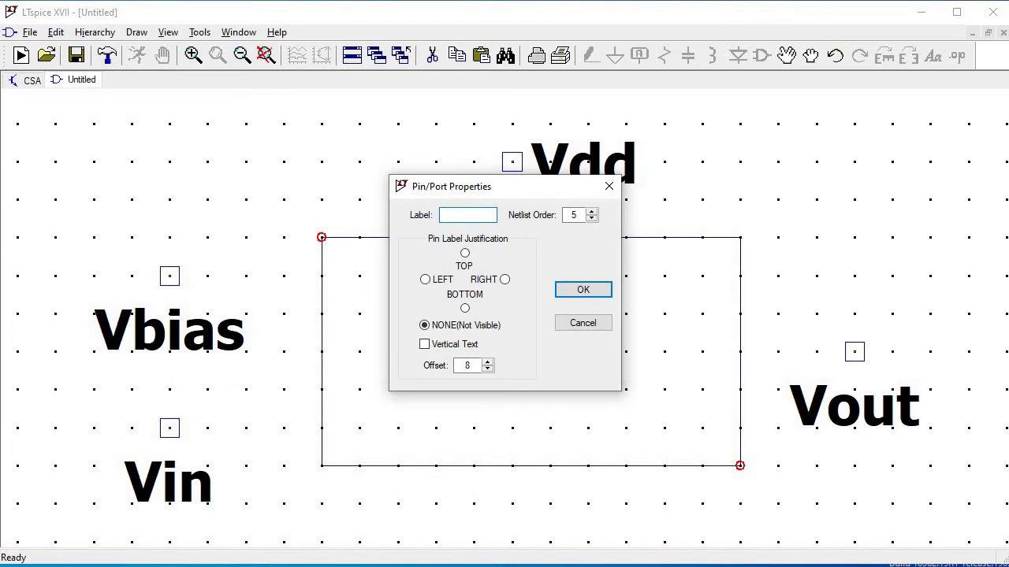
{"action": "type", "text": "Vss"}
{"action": "left_click", "coordinate": [438, 285]}
{"action": "left_click", "coordinate": [583, 289]}
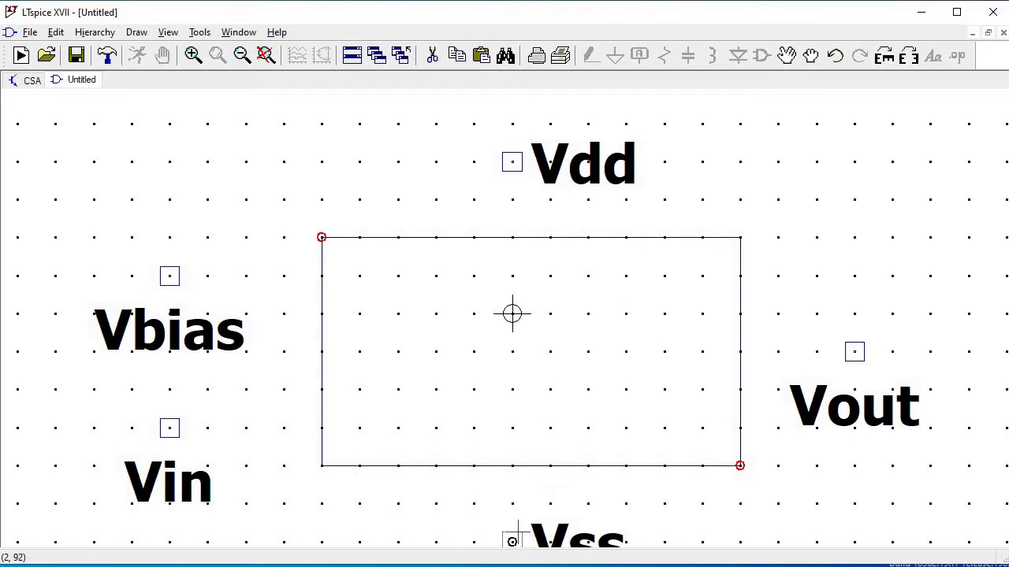
{"action": "left_click", "coordinate": [512, 541]}
{"action": "key", "text": "space"}
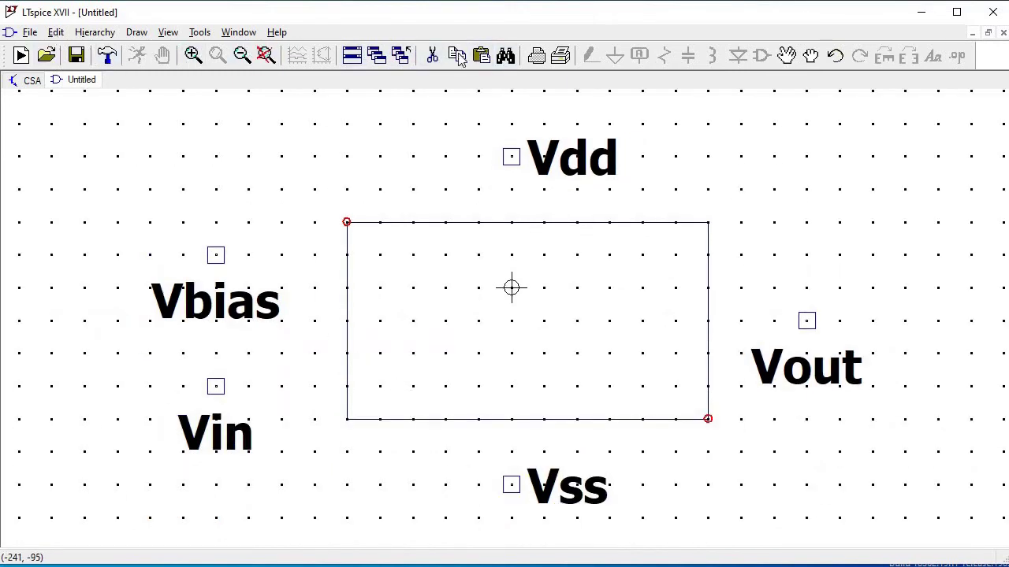
Step: Draw lead lines from the Vbias and Vin pins to the box's left edge
{"action": "left_click", "coordinate": [143, 34]}
{"action": "left_click", "coordinate": [152, 48]}
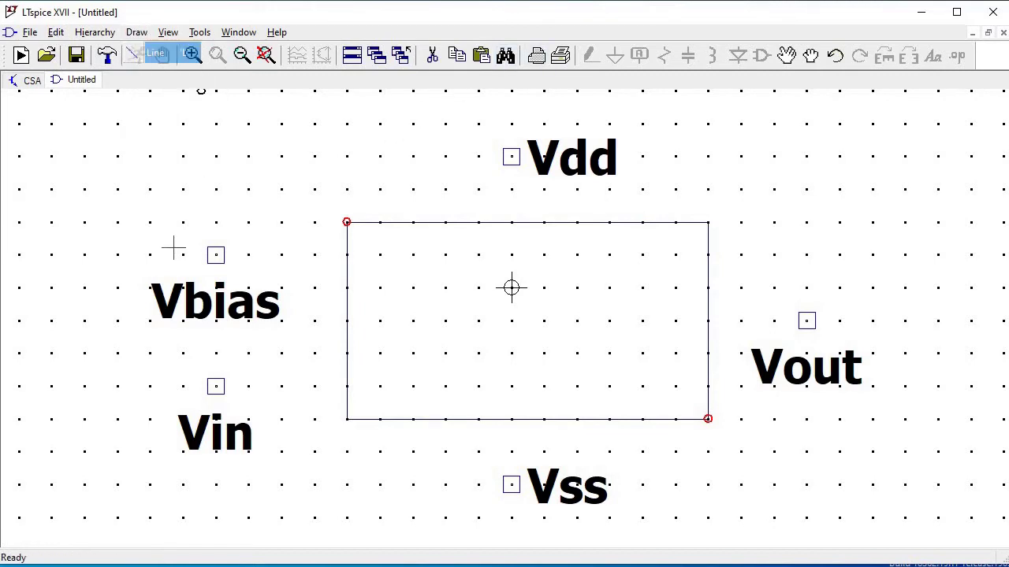
{"action": "left_click", "coordinate": [215, 254]}
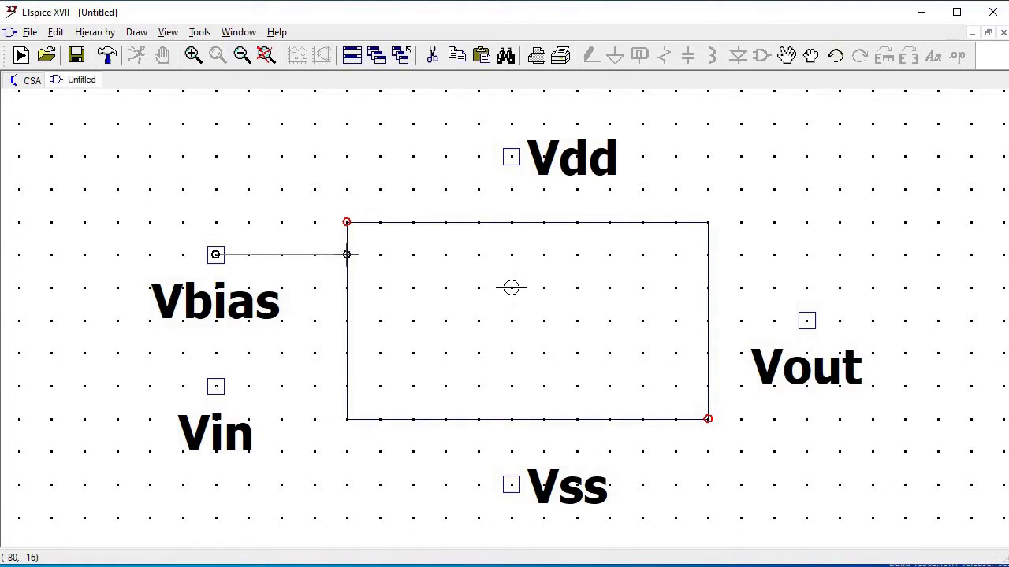
{"action": "left_click", "coordinate": [346, 254]}
{"action": "key", "text": "Escape"}
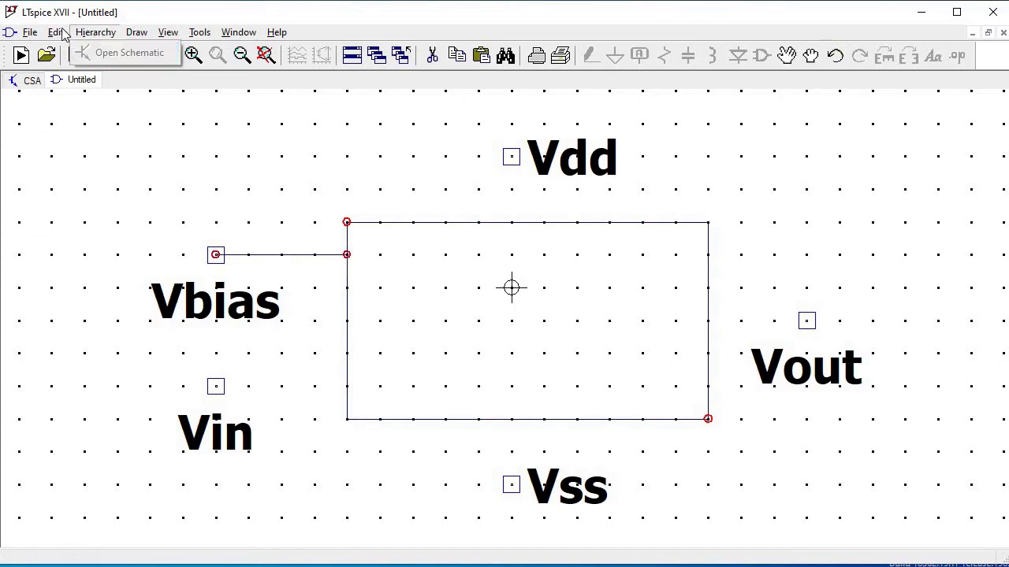
{"action": "left_click", "coordinate": [60, 33]}
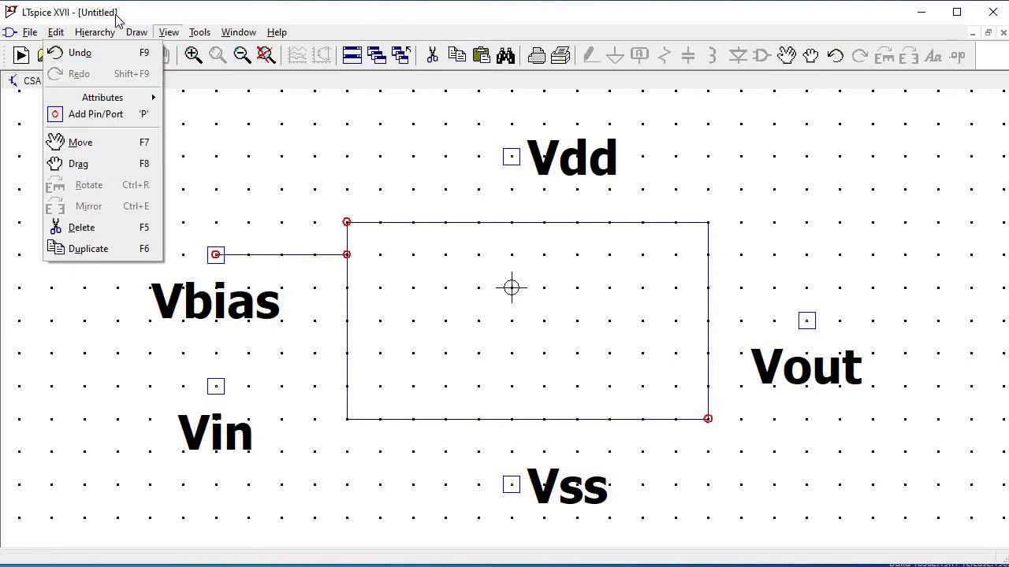
{"action": "mouse_move", "coordinate": [136, 32]}
{"action": "left_click", "coordinate": [156, 50]}
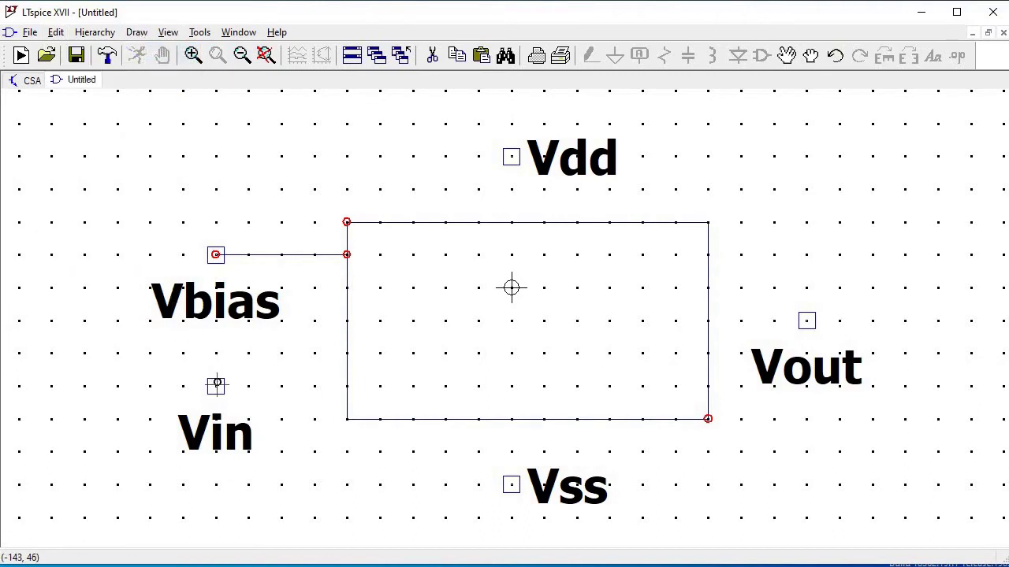
{"action": "left_click", "coordinate": [215, 385]}
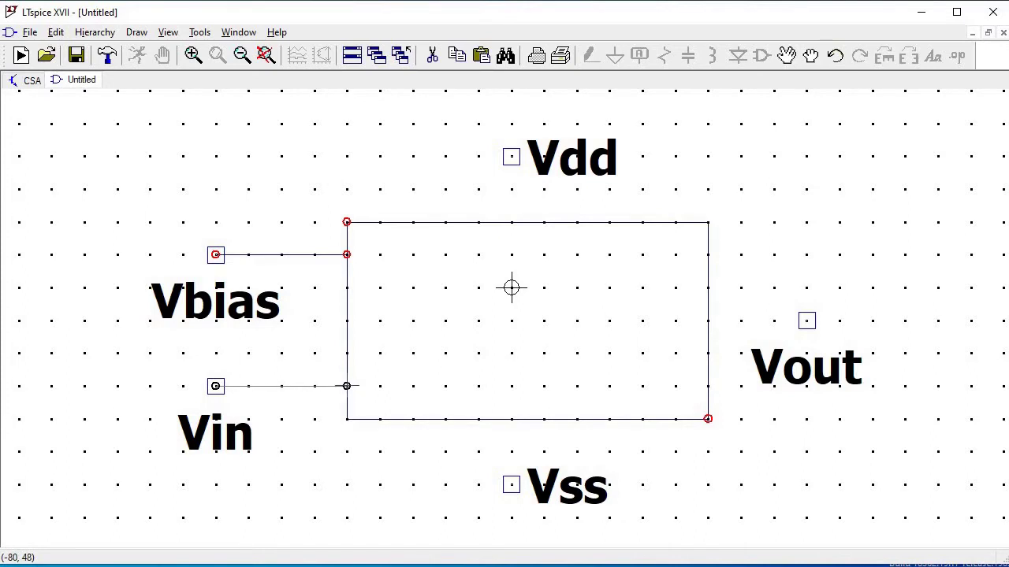
{"action": "left_click", "coordinate": [347, 385]}
{"action": "right_click", "coordinate": [343, 297]}
Step: Draw lead lines from the Vdd and Vss pins to the box's top and bottom edges
{"action": "left_click", "coordinate": [137, 32]}
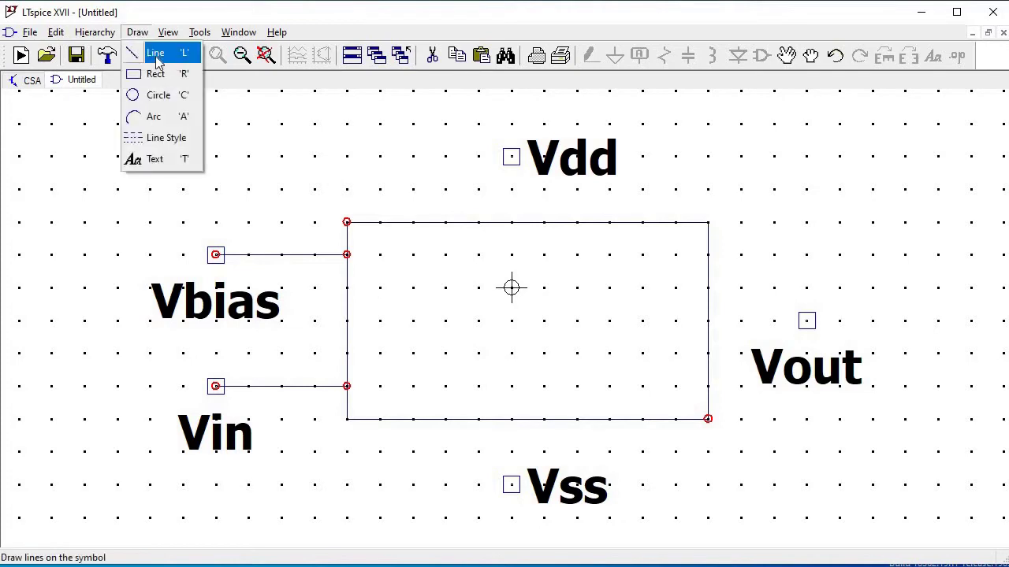
{"action": "key", "text": "Return"}
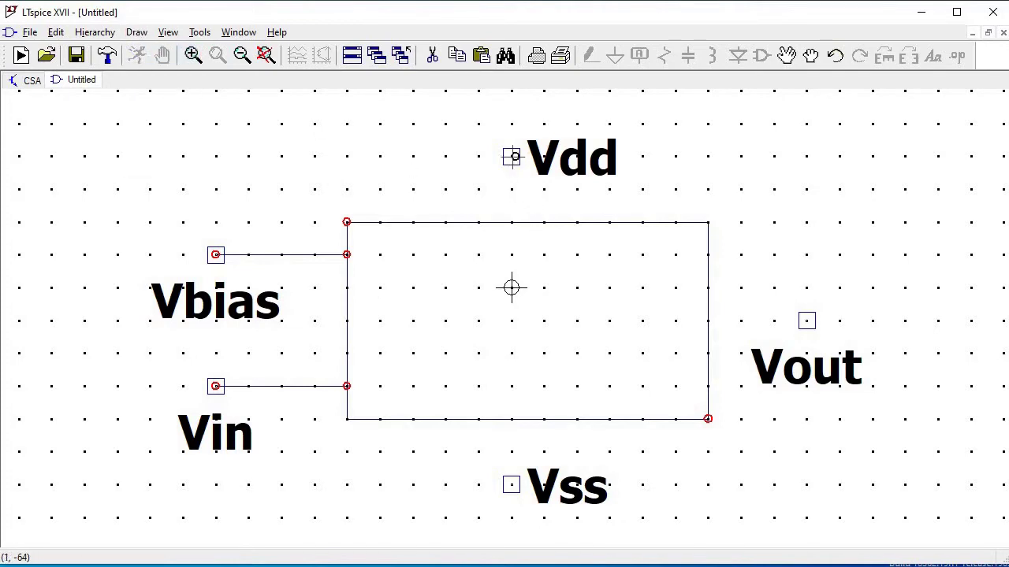
{"action": "left_click", "coordinate": [512, 156]}
{"action": "left_click", "coordinate": [513, 222]}
{"action": "left_click", "coordinate": [512, 223]}
{"action": "right_click", "coordinate": [483, 206]}
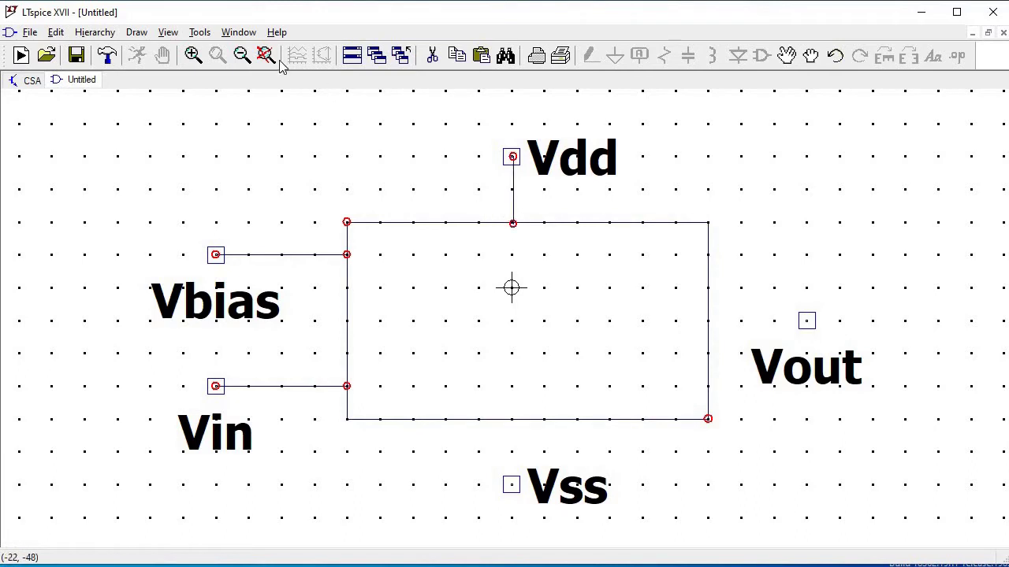
{"action": "left_click", "coordinate": [137, 32]}
{"action": "left_click", "coordinate": [152, 46]}
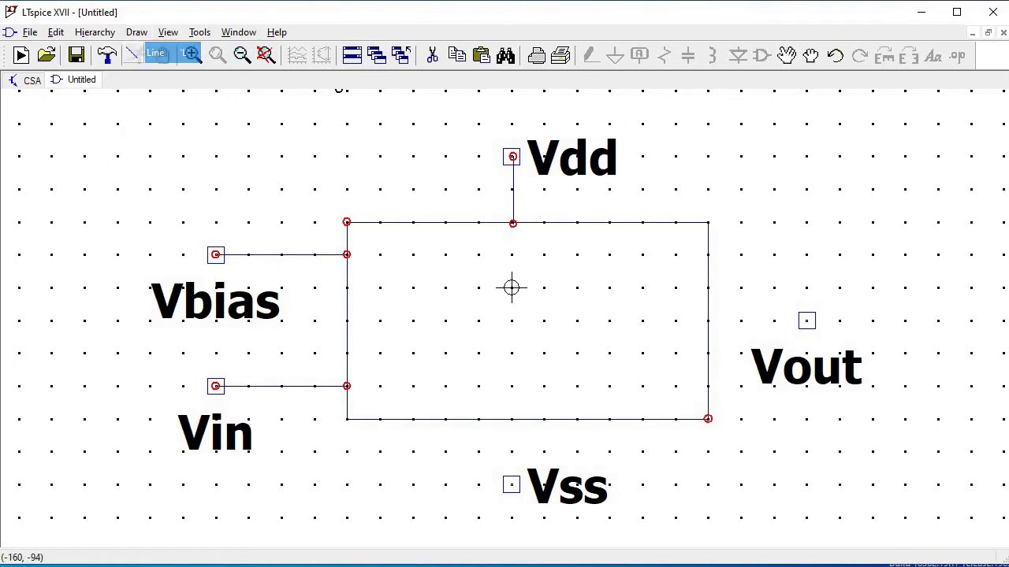
{"action": "left_click", "coordinate": [512, 484]}
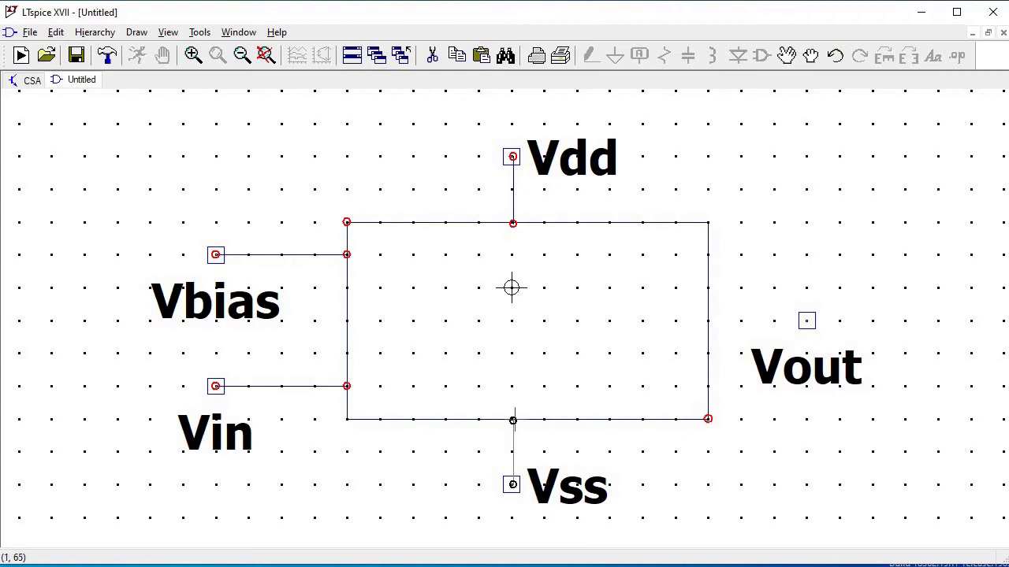
{"action": "left_click", "coordinate": [513, 420]}
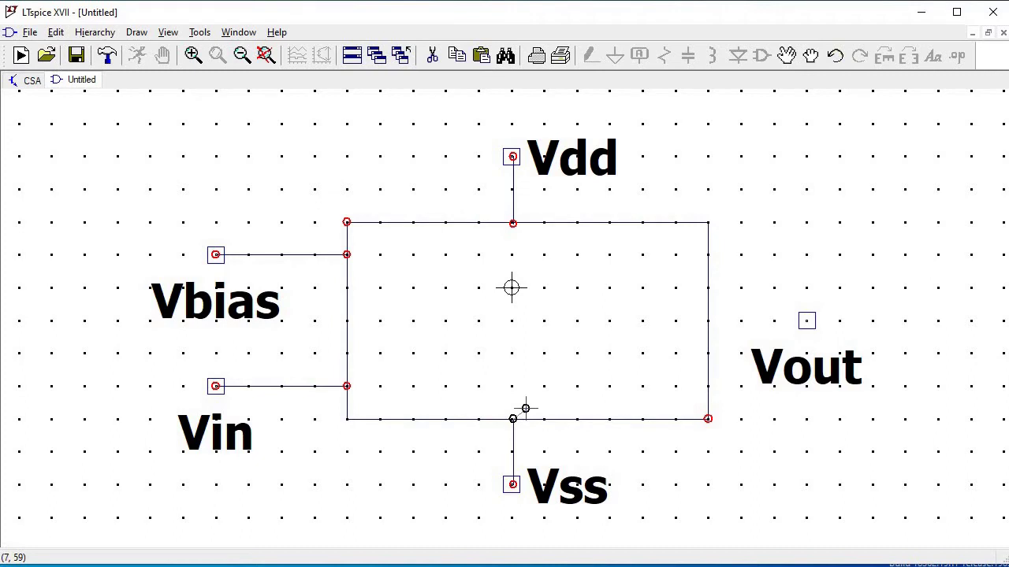
Step: Draw a lead line from the Vout pin to the box's right edge
{"action": "left_click", "coordinate": [138, 34]}
{"action": "left_click", "coordinate": [155, 74]}
{"action": "left_click", "coordinate": [803, 321]}
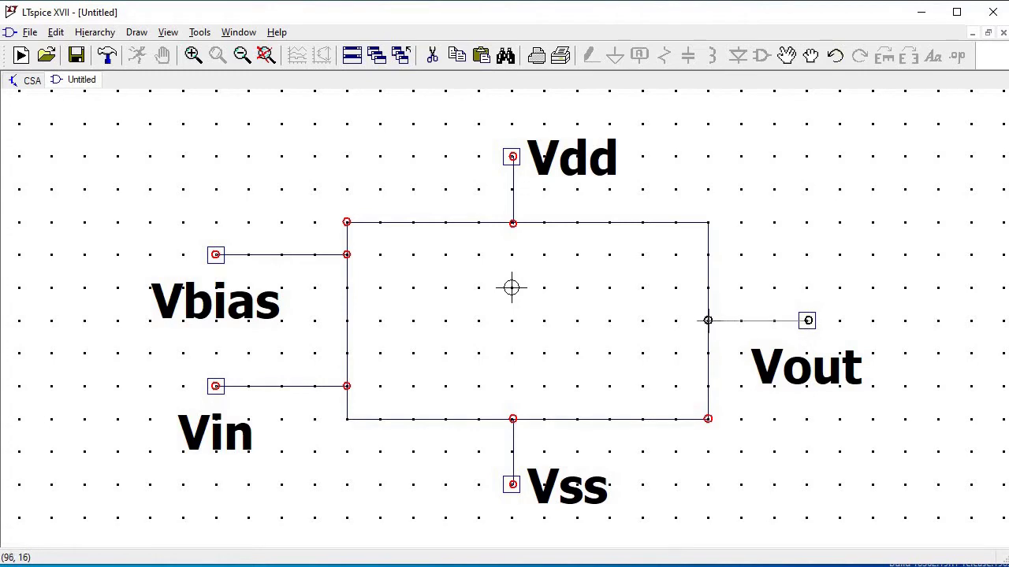
{"action": "left_click", "coordinate": [708, 321]}
{"action": "right_click", "coordinate": [650, 296]}
{"action": "left_click", "coordinate": [138, 33]}
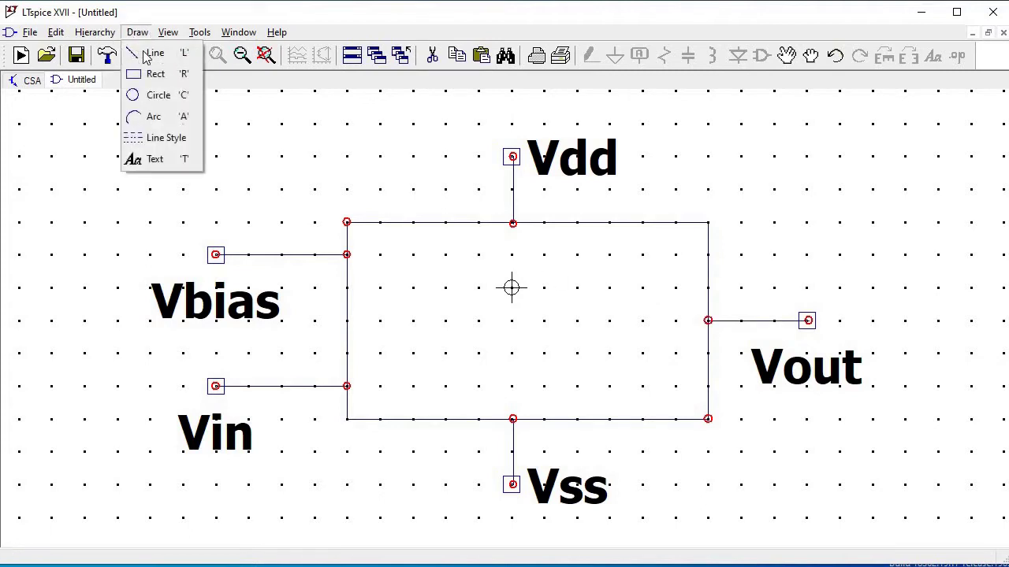
Step: Place the text label CSA inside the symbol's box
{"action": "left_click", "coordinate": [156, 159]}
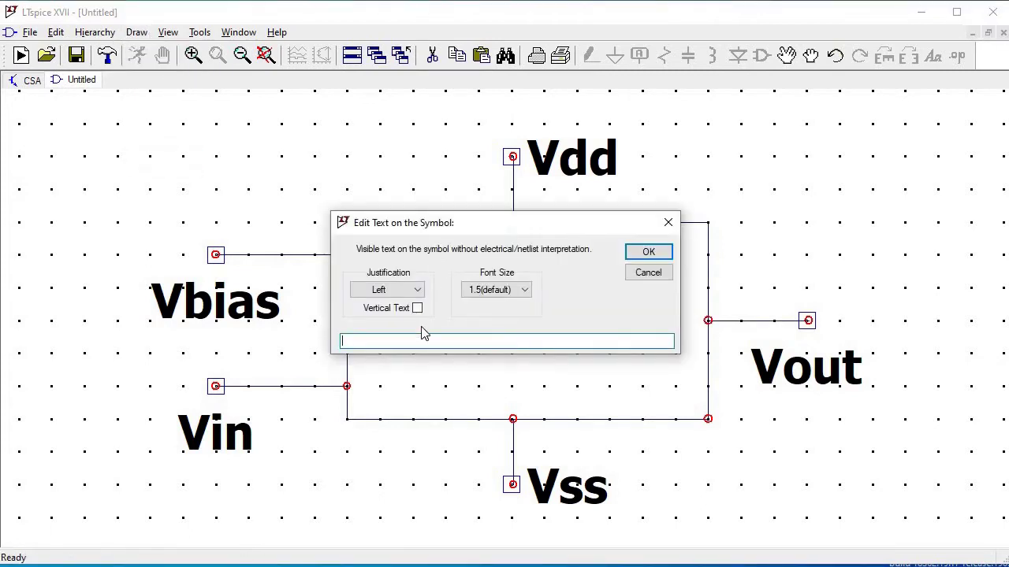
{"action": "left_click", "coordinate": [648, 251]}
{"action": "left_click", "coordinate": [472, 324]}
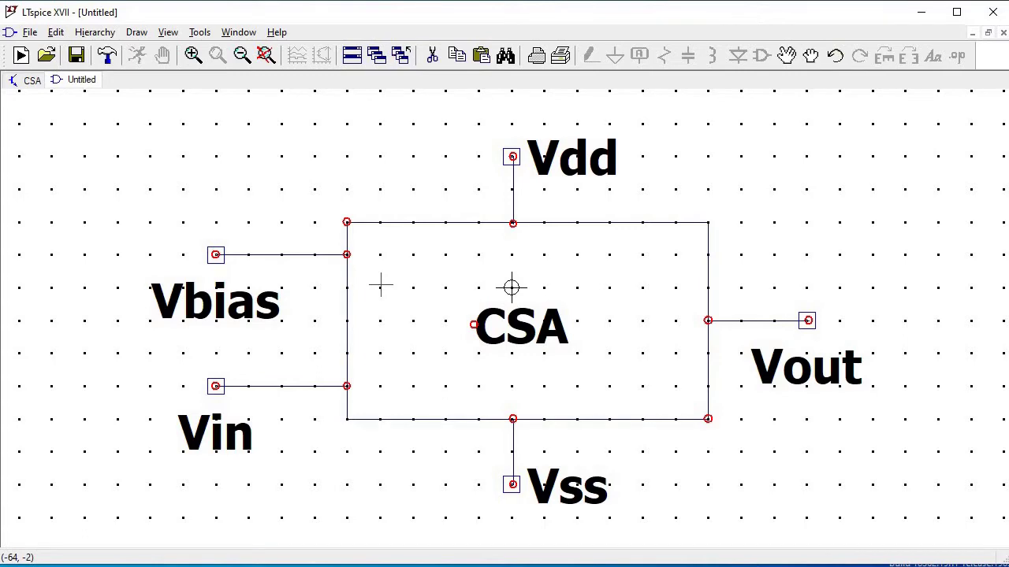
Step: Save the symbol as CSA in the lib\sym\My_symbols folder
{"action": "left_click", "coordinate": [30, 32]}
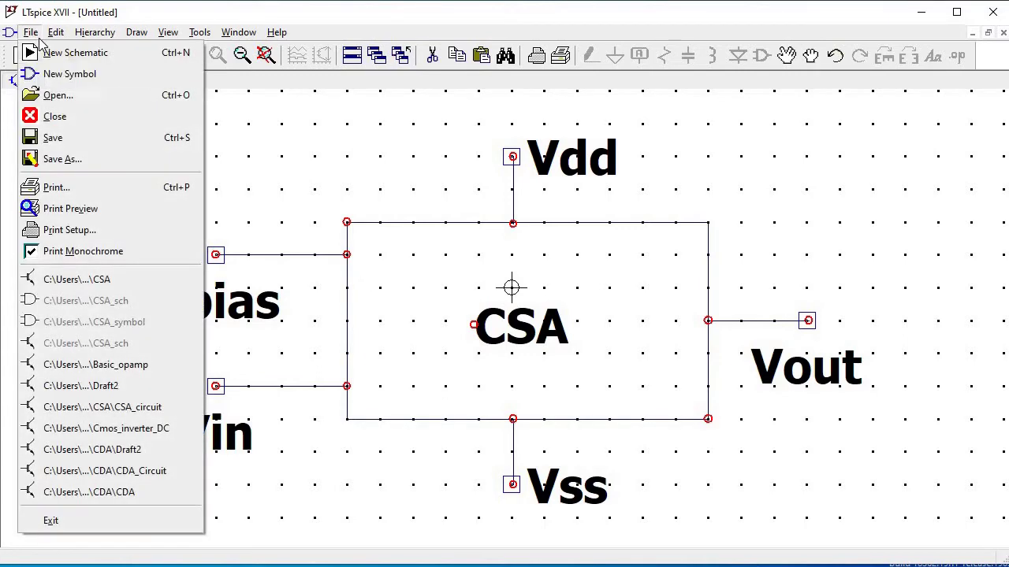
{"action": "left_click", "coordinate": [60, 159]}
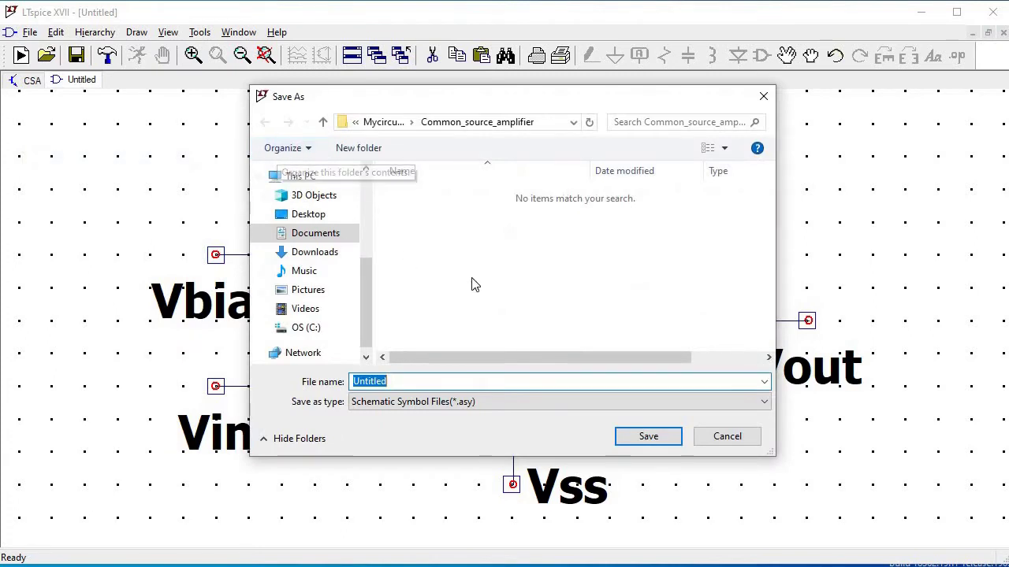
{"action": "left_click", "coordinate": [384, 122]}
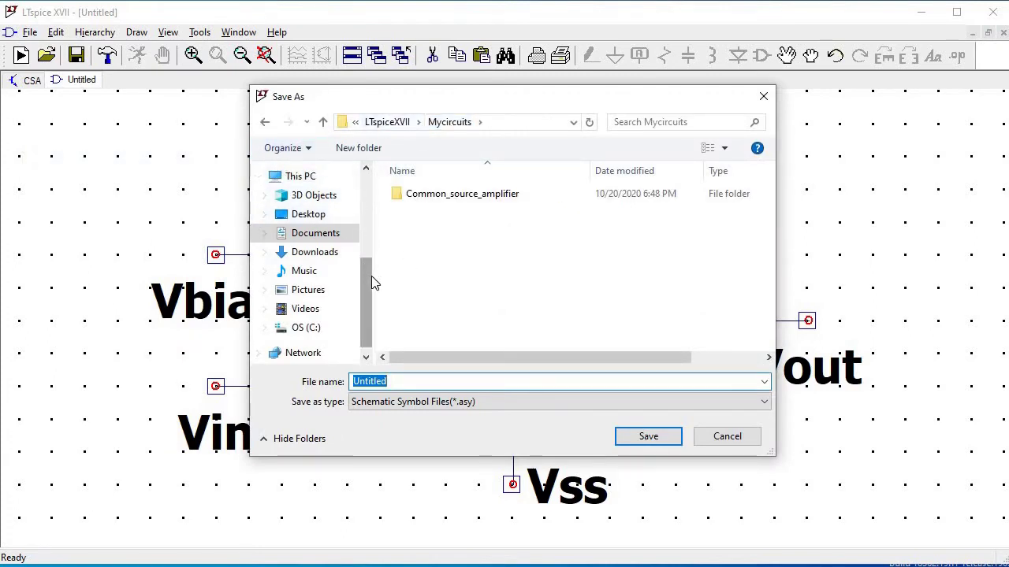
{"action": "scroll", "coordinate": [374, 282], "scroll_direction": "up", "scroll_amount": 2}
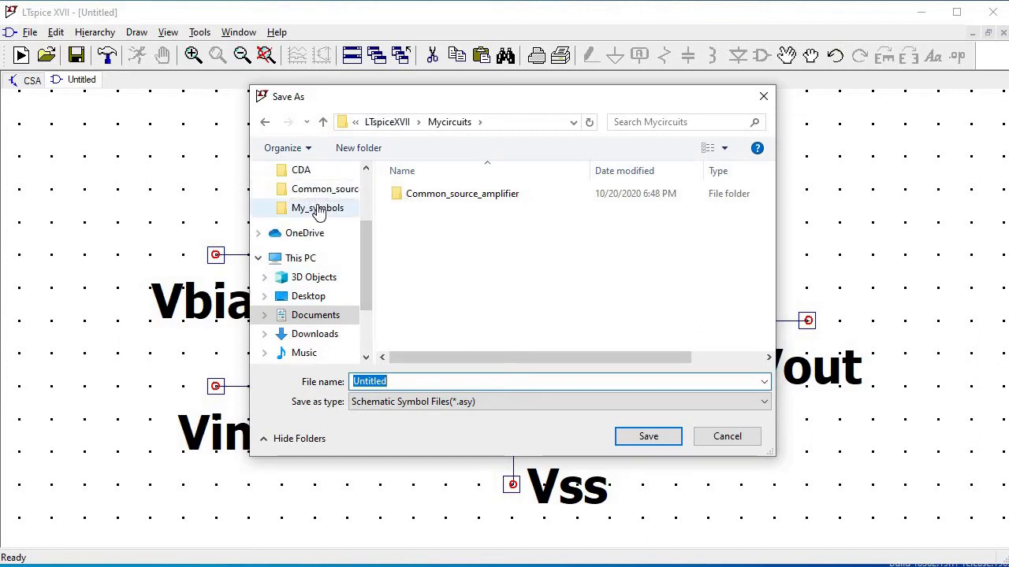
{"action": "left_click", "coordinate": [318, 210]}
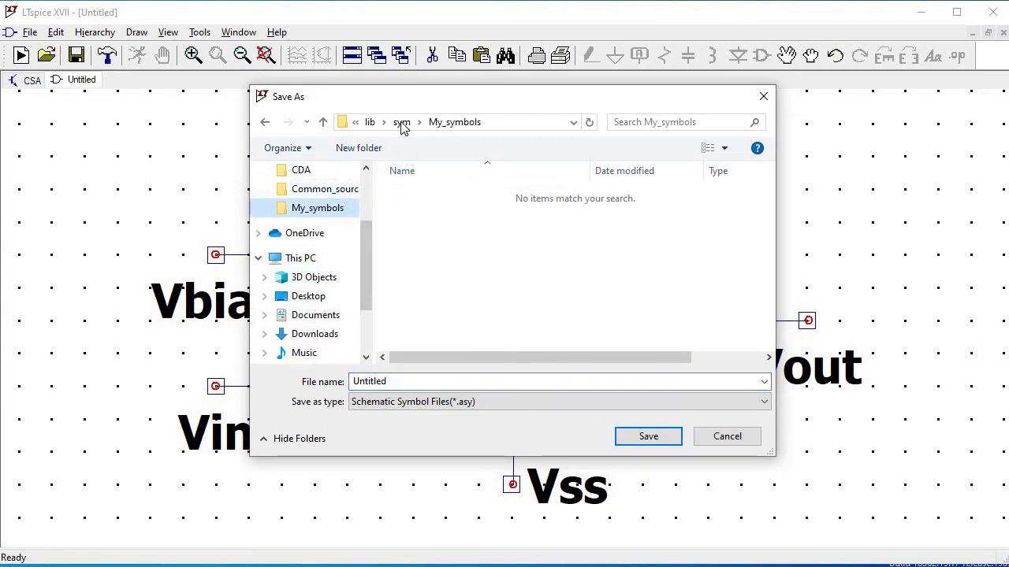
{"action": "double_click", "coordinate": [403, 380]}
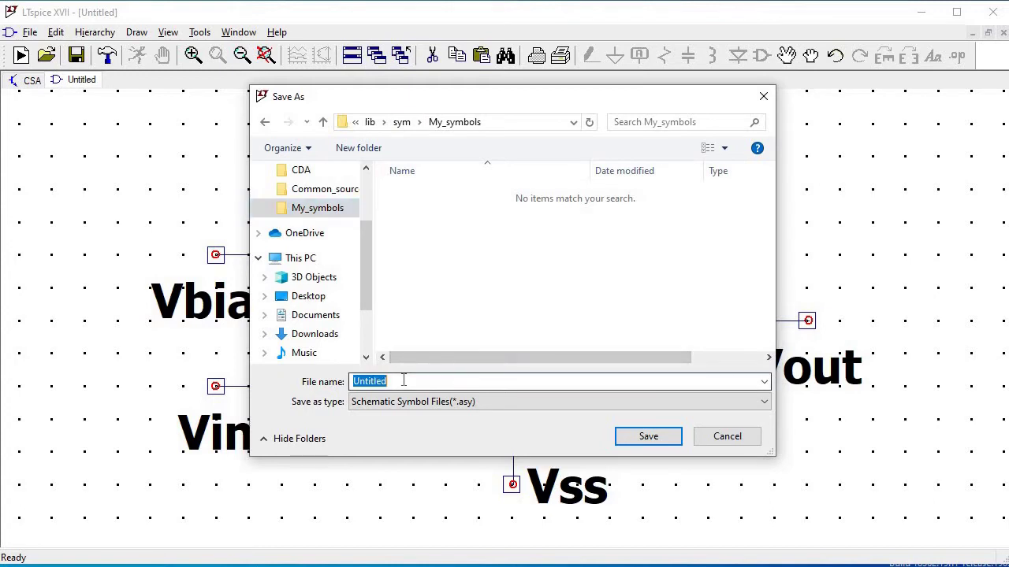
{"action": "key", "text": "BackSpace"}
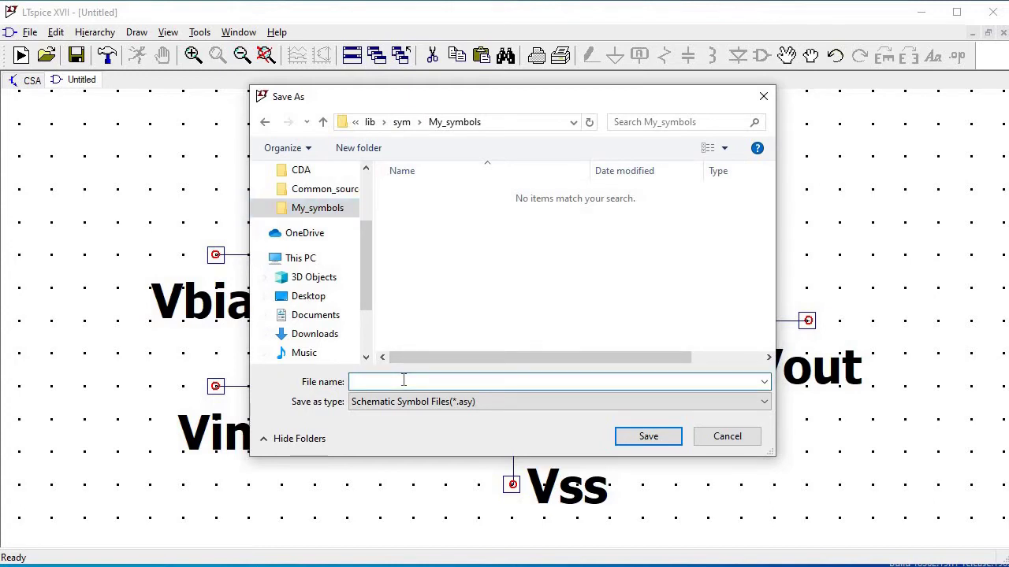
{"action": "left_click", "coordinate": [670, 437]}
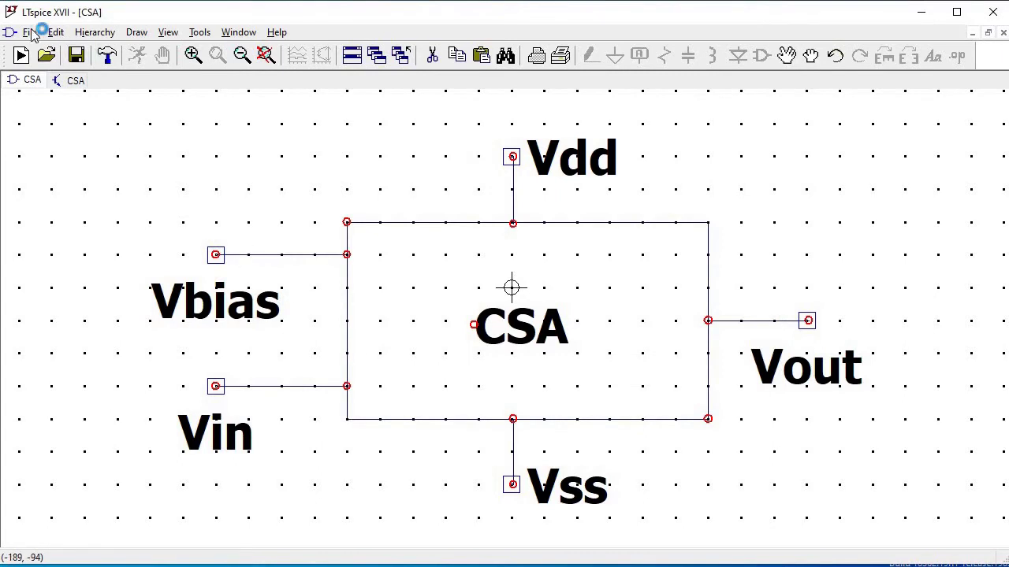
{"action": "left_click", "coordinate": [22, 57]}
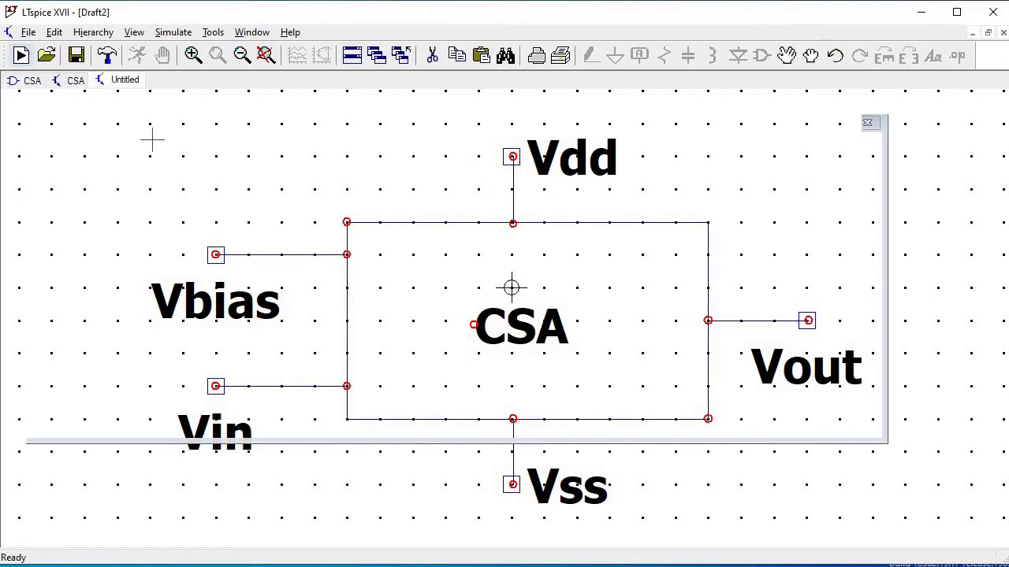
Step: Place one CSA symbol from the [My_symbols] library on the Draft2 schematic
{"action": "left_click", "coordinate": [764, 62]}
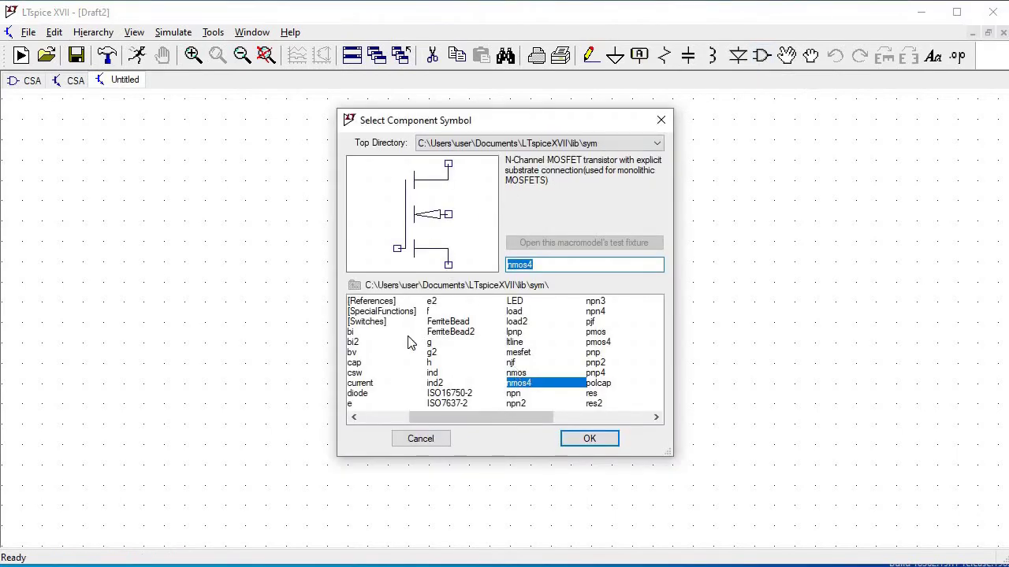
{"action": "left_click", "coordinate": [366, 421]}
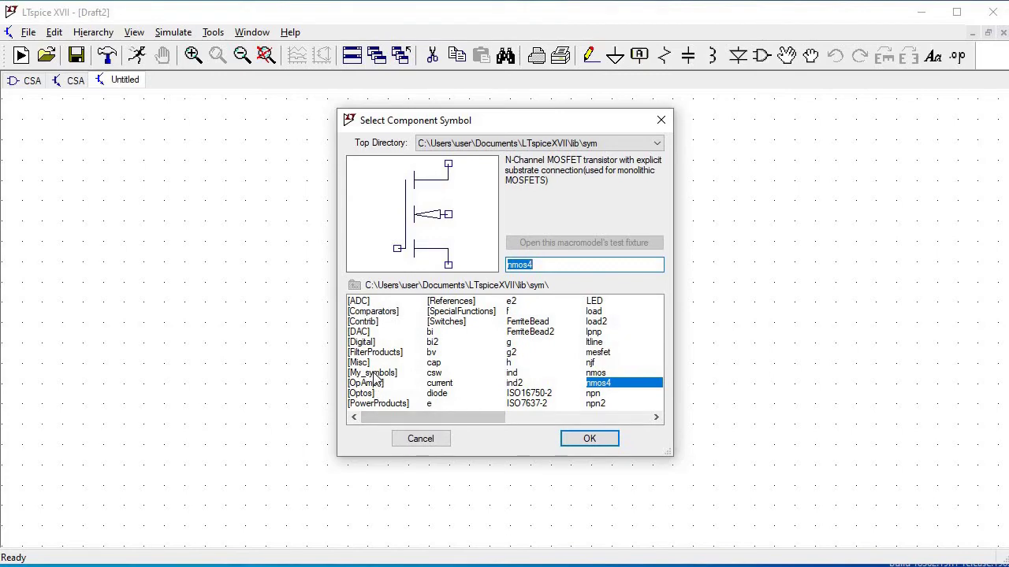
{"action": "left_click", "coordinate": [374, 374]}
{"action": "double_click", "coordinate": [374, 375]}
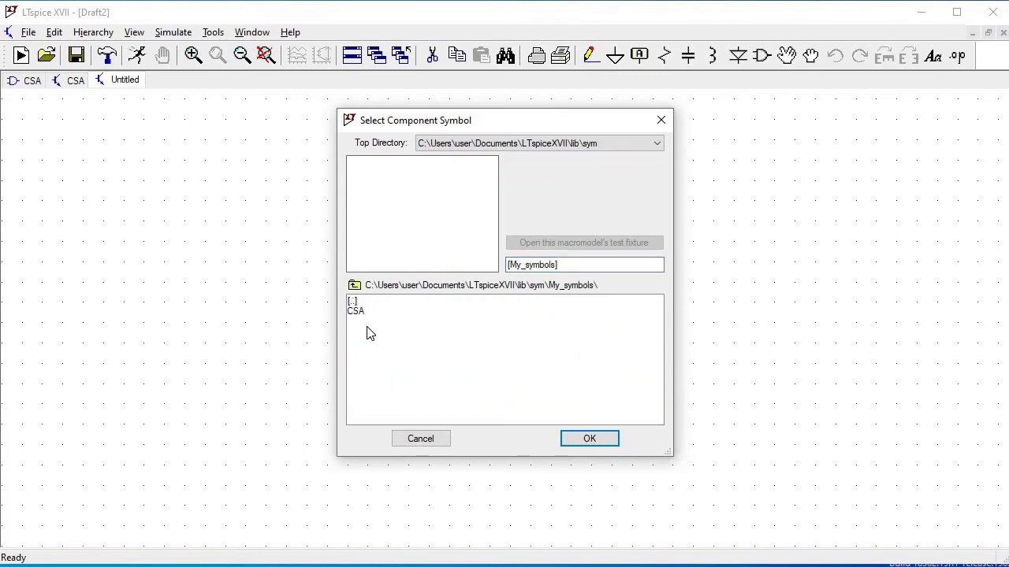
{"action": "left_click", "coordinate": [361, 307]}
{"action": "left_click", "coordinate": [589, 438]}
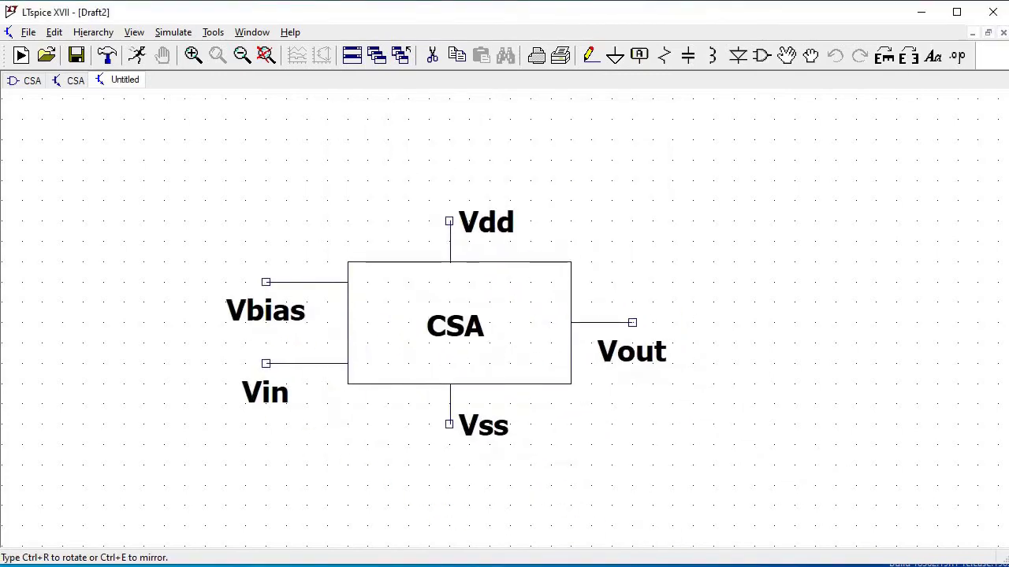
{"action": "left_click", "coordinate": [499, 323]}
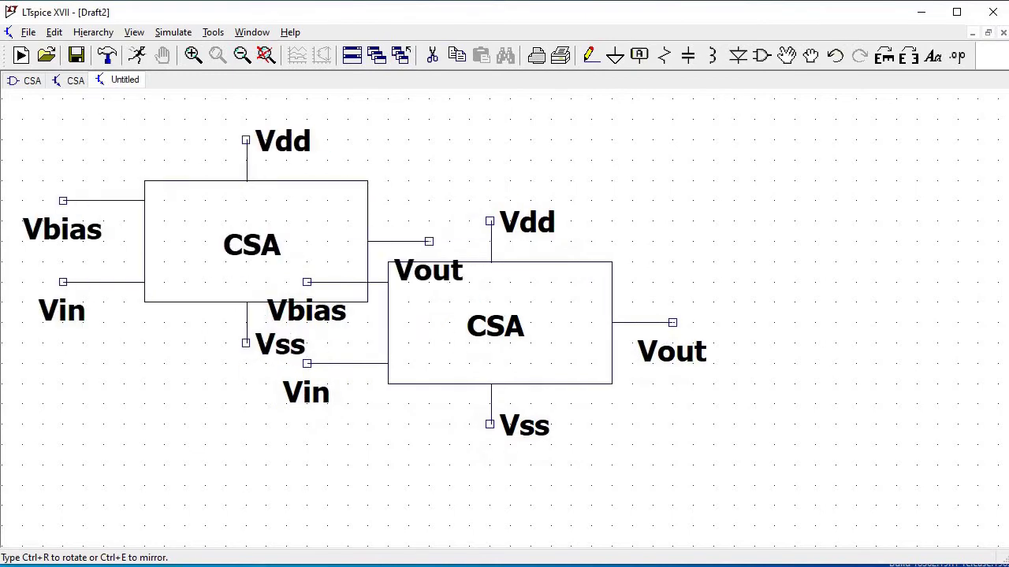
{"action": "key", "text": "Escape"}
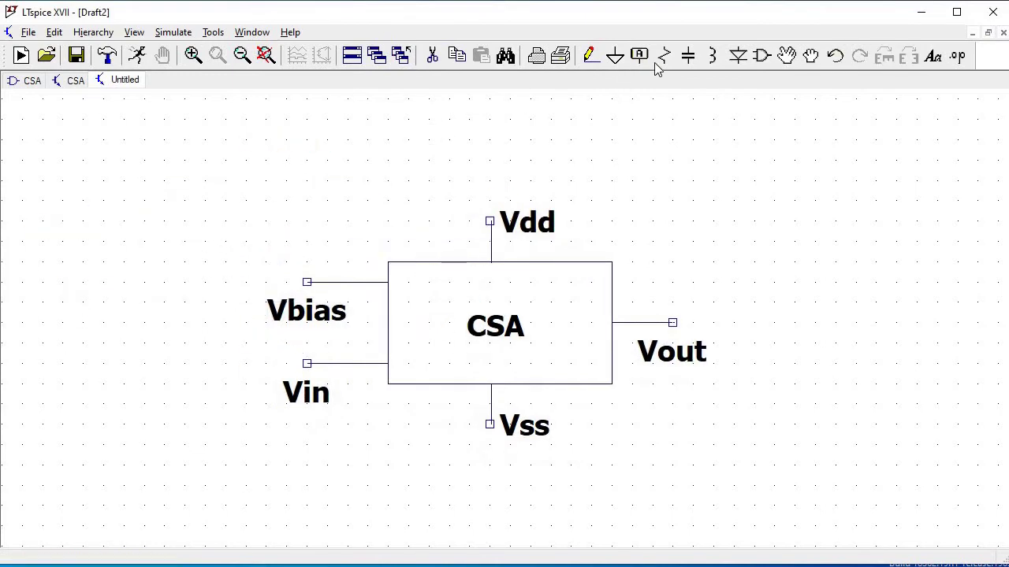
Step: Place four rotated voltage sources: above Vdd, below Vss, and two on the CSA block's left
{"action": "left_click", "coordinate": [758, 57]}
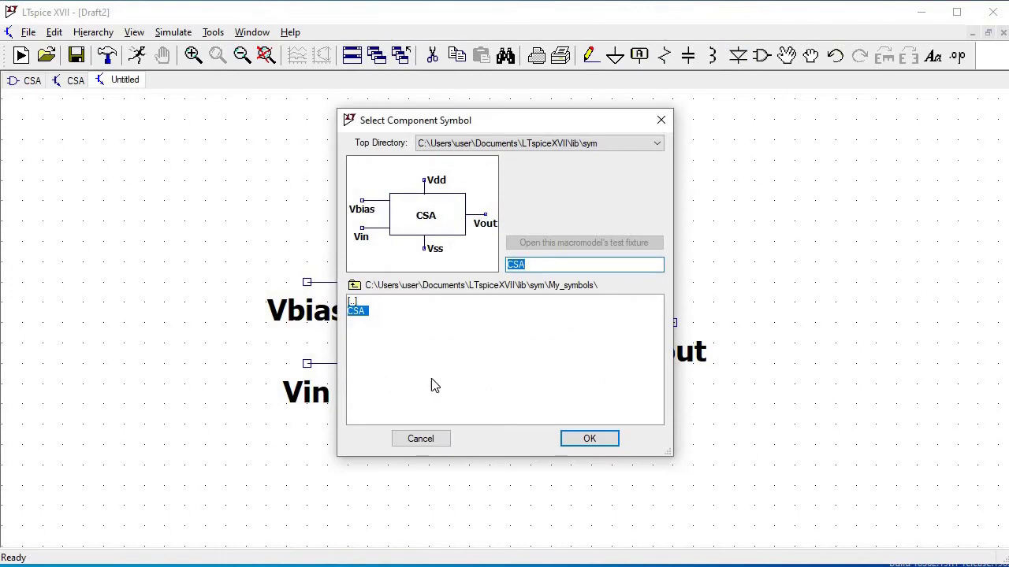
{"action": "left_click", "coordinate": [355, 285]}
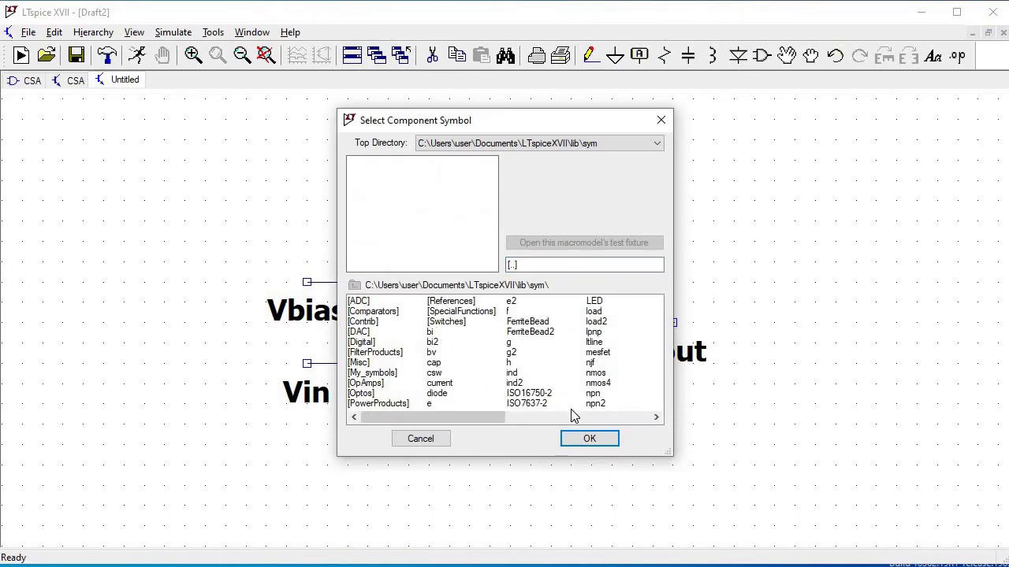
{"action": "left_click", "coordinate": [577, 417]}
{"action": "left_click", "coordinate": [519, 375]}
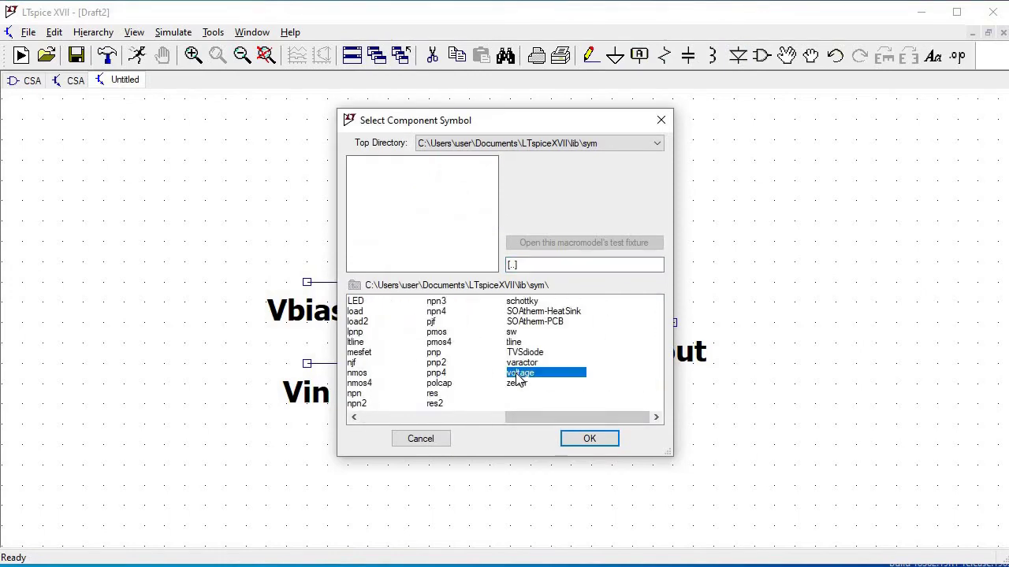
{"action": "left_click", "coordinate": [581, 436]}
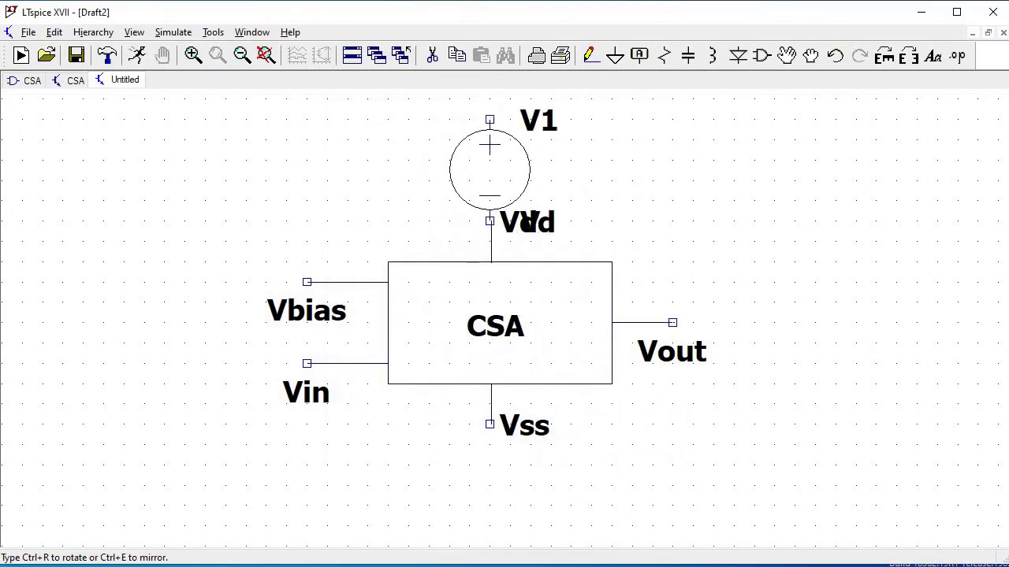
{"action": "key", "text": "ctrl+r"}
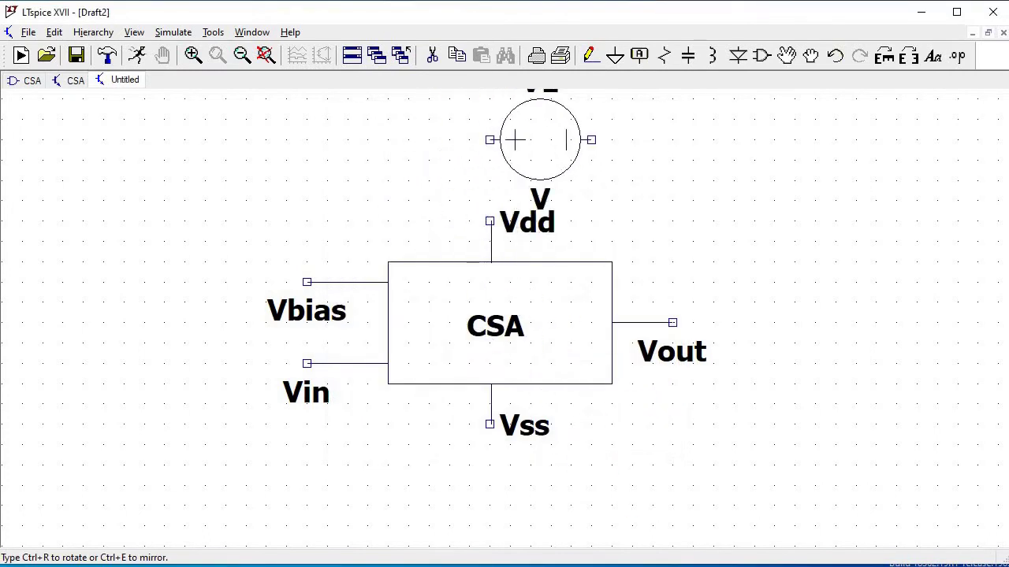
{"action": "left_click", "coordinate": [490, 139]}
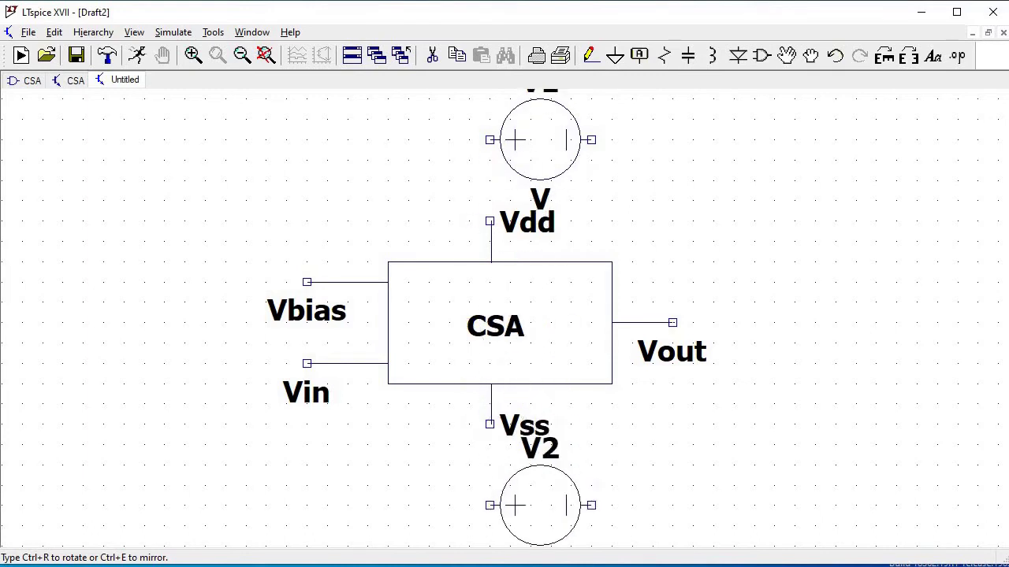
{"action": "left_click", "coordinate": [489, 526]}
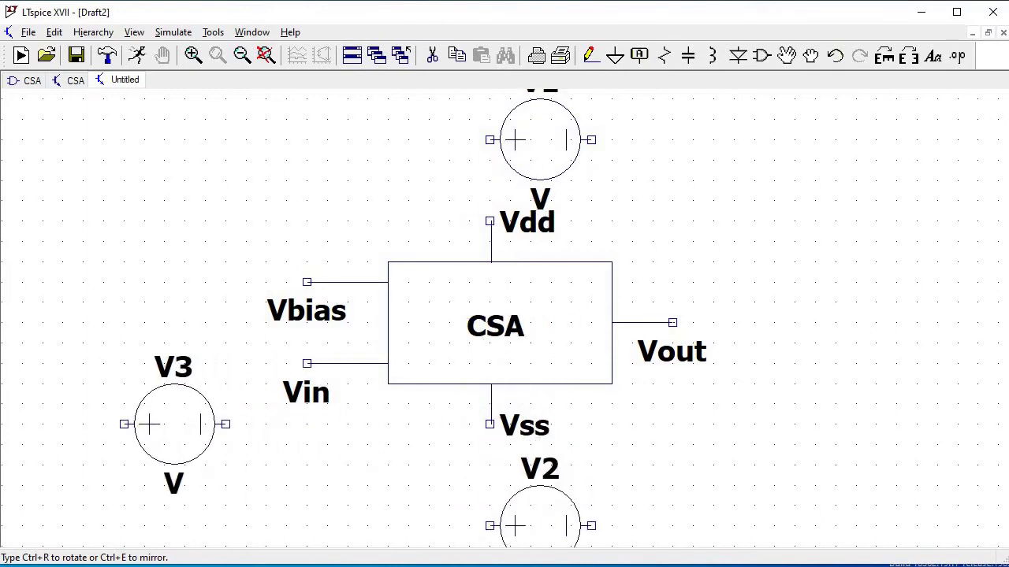
{"action": "key", "text": "ctrl+r"}
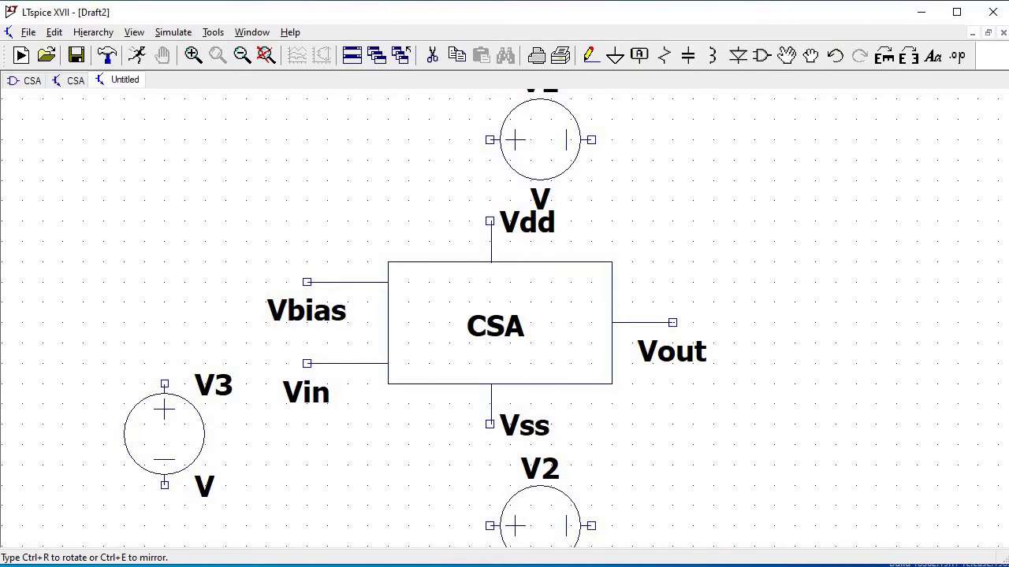
{"action": "left_click", "coordinate": [185, 445]}
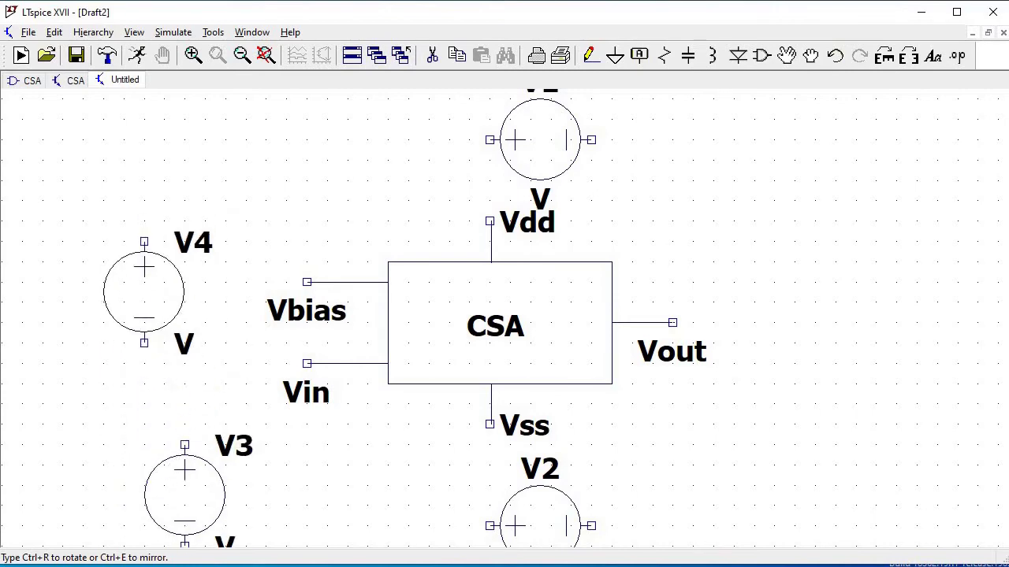
{"action": "key", "text": "ctrl+r"}
{"action": "left_click", "coordinate": [226, 282]}
{"action": "key", "text": "Escape"}
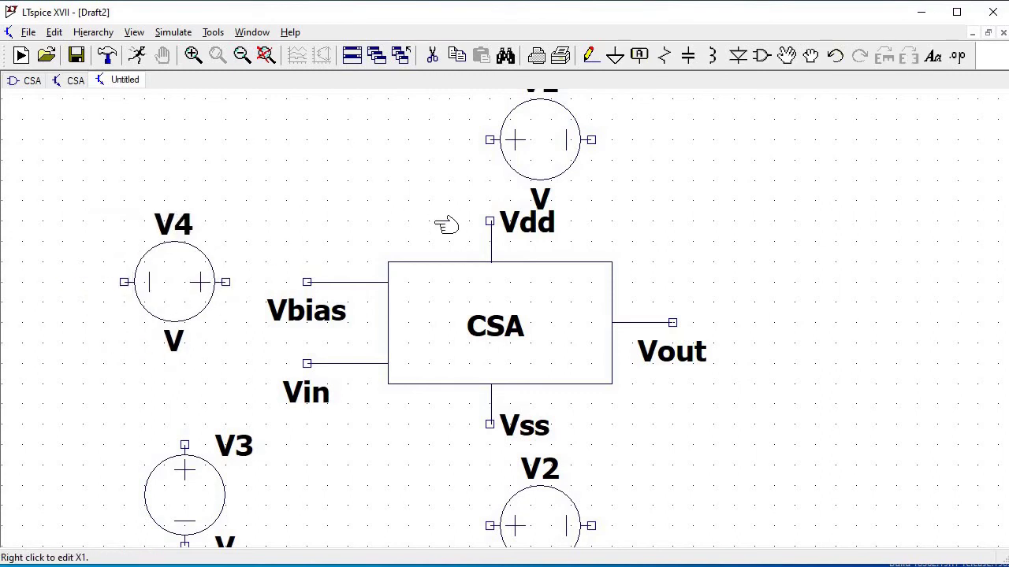
Step: Wire source V4's terminal to the CSA block's Vbias pin and zoom out
{"action": "left_click", "coordinate": [588, 57]}
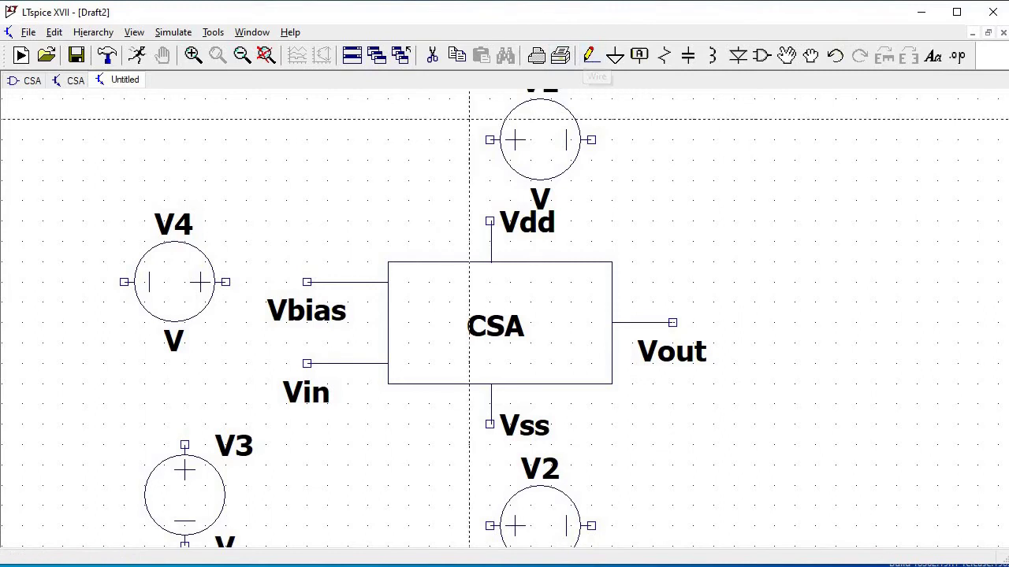
{"action": "left_click", "coordinate": [388, 282]}
{"action": "key", "text": "Escape"}
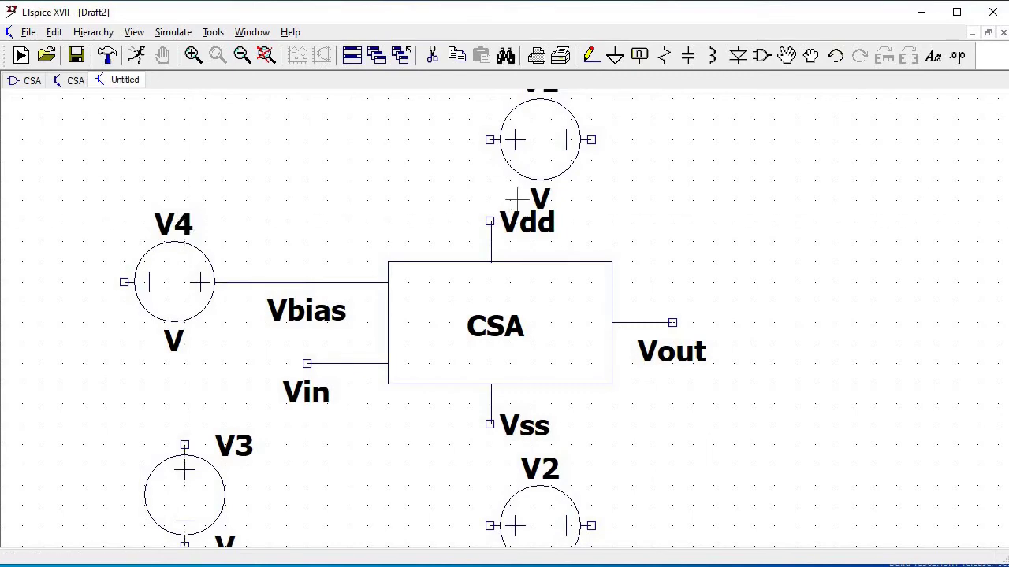
{"action": "left_click", "coordinate": [242, 54]}
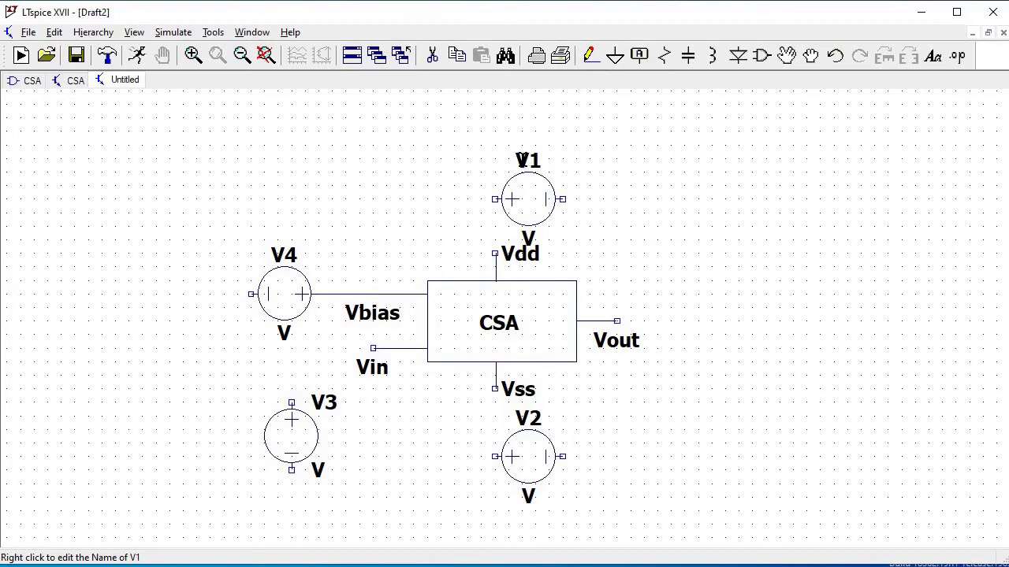
Step: Rename V1 to Vdd, V2 to Vss, V4 to Vbias and V3 to Vin
{"action": "right_click", "coordinate": [529, 160]}
{"action": "type", "text": "Vdd"}
{"action": "left_click", "coordinate": [602, 265]}
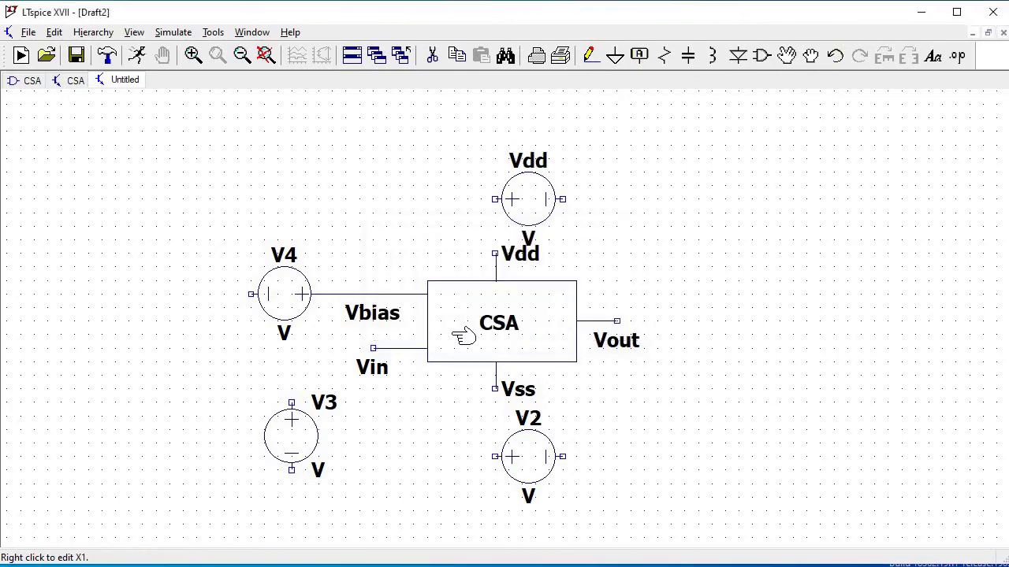
{"action": "right_click", "coordinate": [521, 416]}
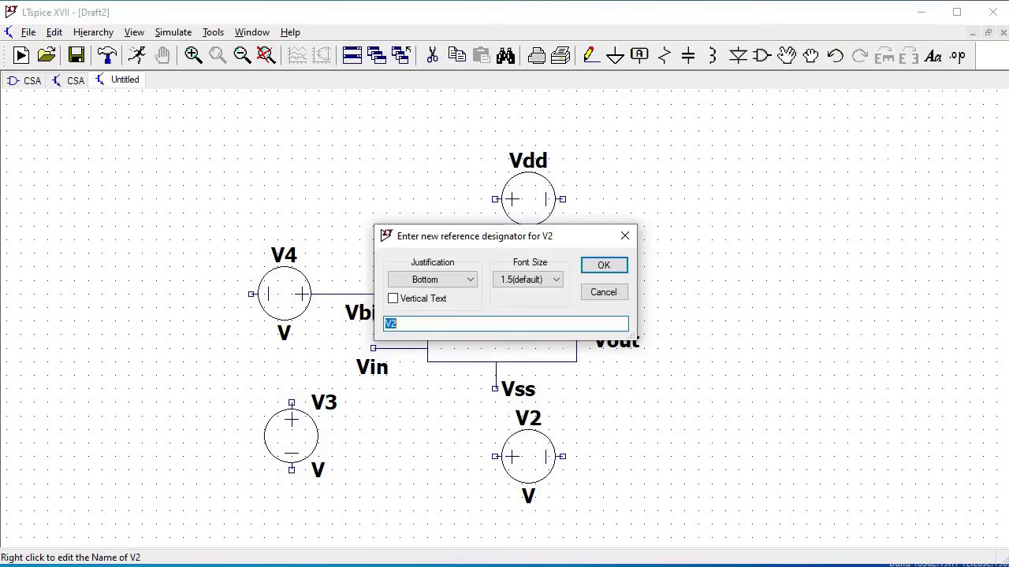
{"action": "left_click", "coordinate": [608, 265]}
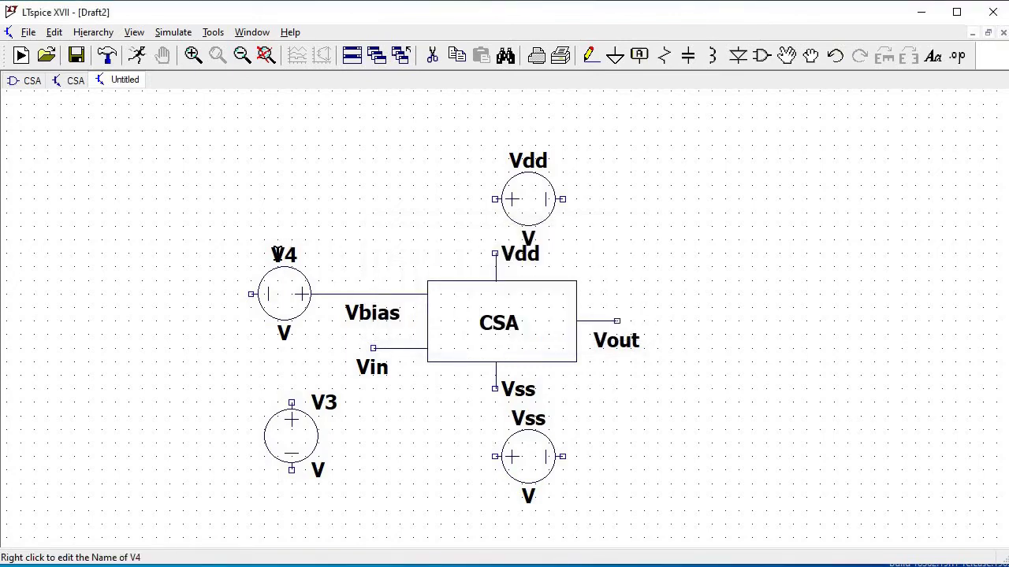
{"action": "right_click", "coordinate": [278, 254]}
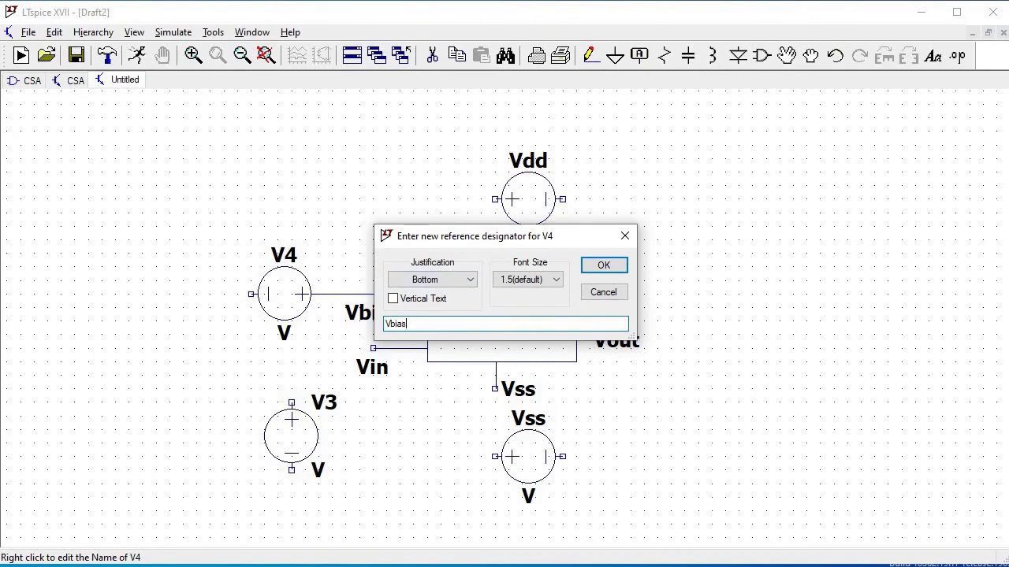
{"action": "left_click", "coordinate": [601, 269]}
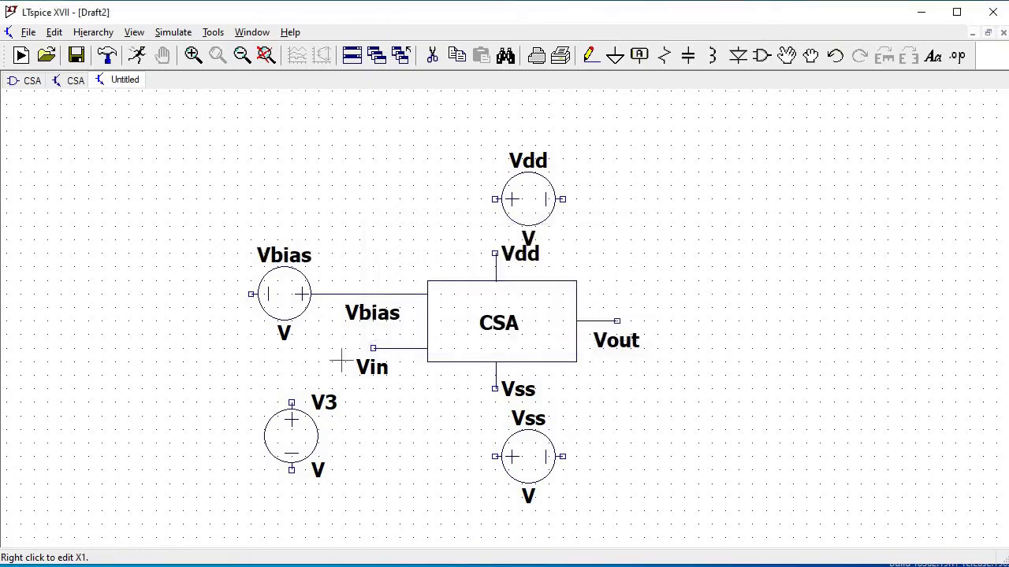
{"action": "right_click", "coordinate": [322, 399]}
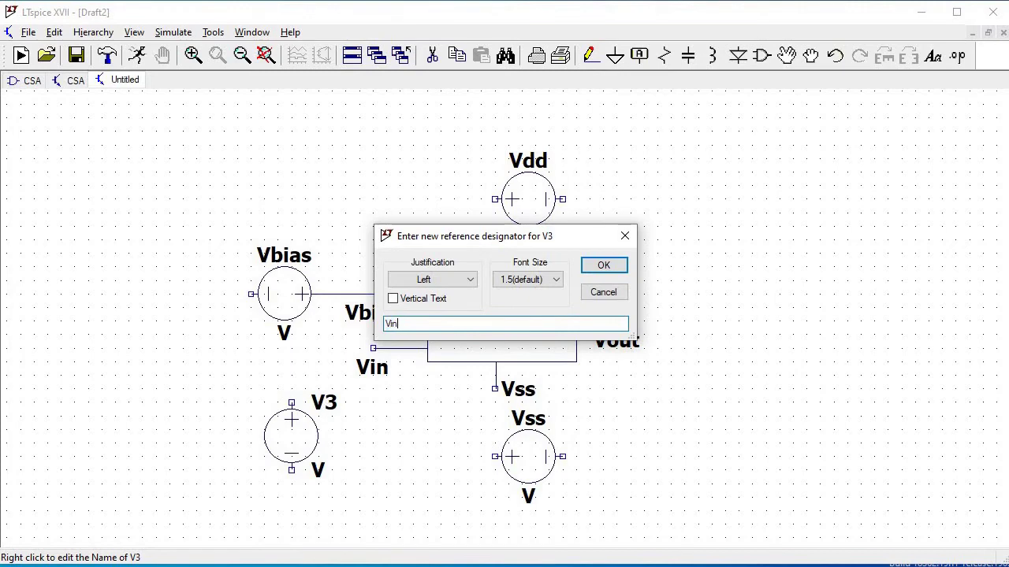
{"action": "left_click", "coordinate": [615, 268]}
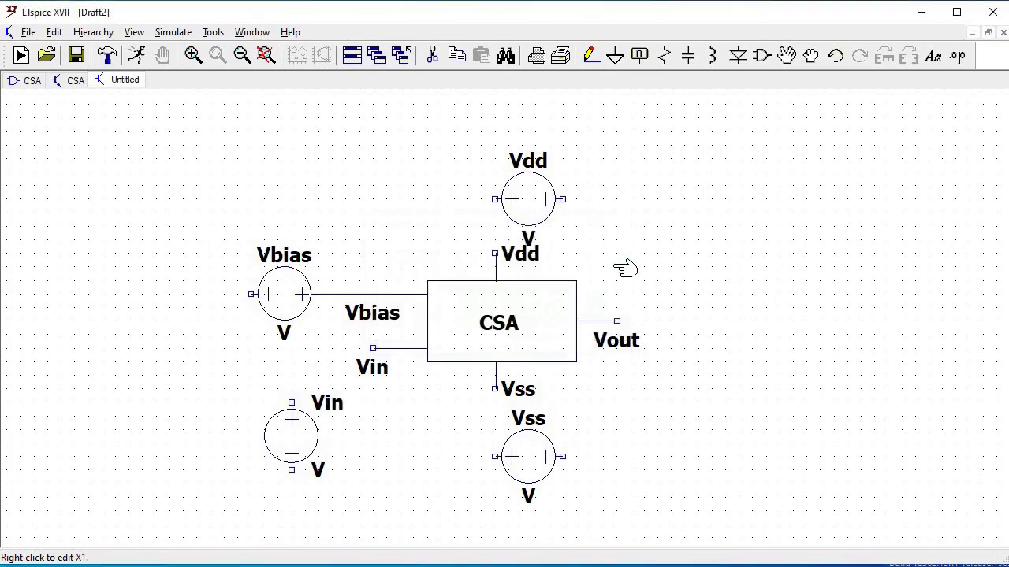
Step: Wire the Vdd and Vss sources to the CSA block's Vdd and Vss pins
{"action": "left_click", "coordinate": [594, 61]}
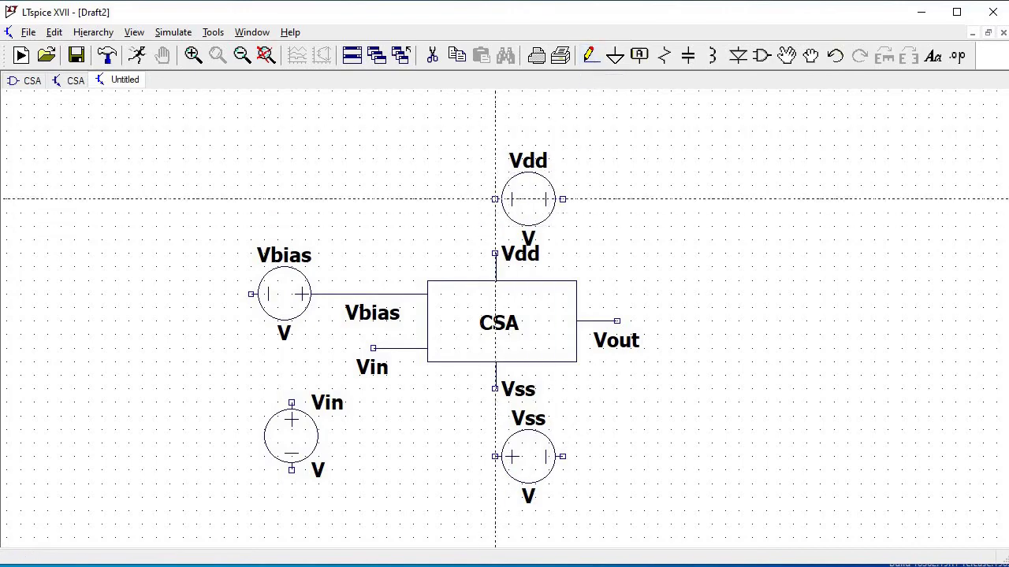
{"action": "left_click", "coordinate": [495, 198]}
{"action": "left_click", "coordinate": [495, 253]}
{"action": "left_click", "coordinate": [495, 457]}
{"action": "right_click", "coordinate": [292, 348]}
{"action": "right_click", "coordinate": [373, 349]}
Step: Place ground symbols beside the Vdd, Vss, Vin and Vbias sources
{"action": "left_click", "coordinate": [615, 56]}
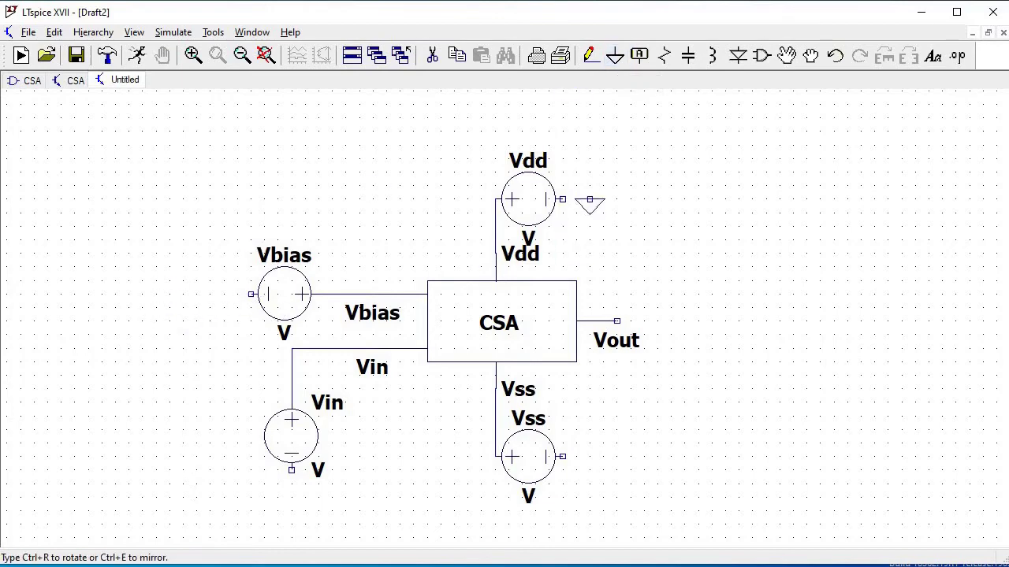
{"action": "left_click", "coordinate": [589, 200]}
{"action": "left_click", "coordinate": [602, 457]}
{"action": "left_click", "coordinate": [292, 512]}
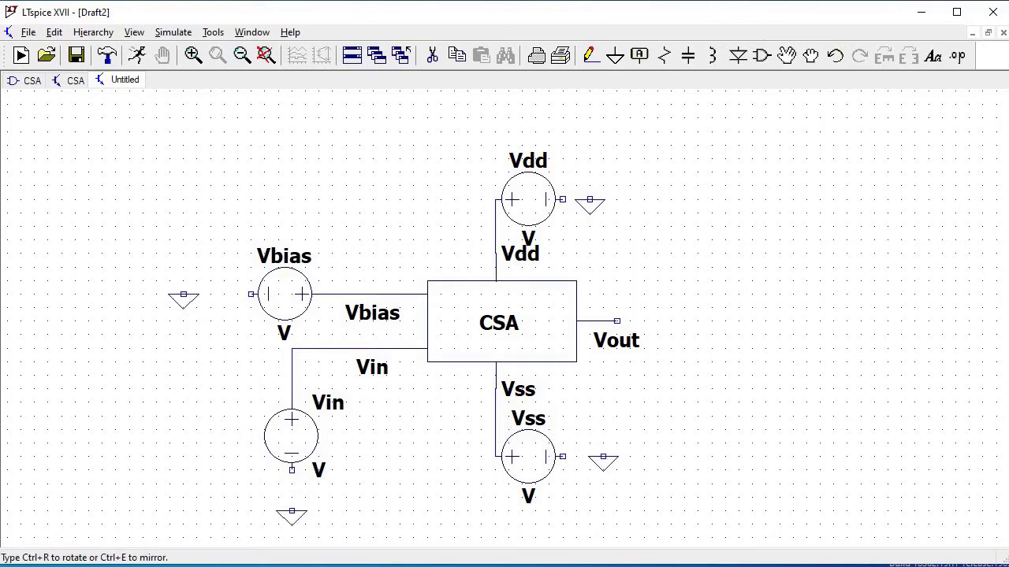
{"action": "left_click", "coordinate": [196, 294]}
{"action": "right_click", "coordinate": [143, 349]}
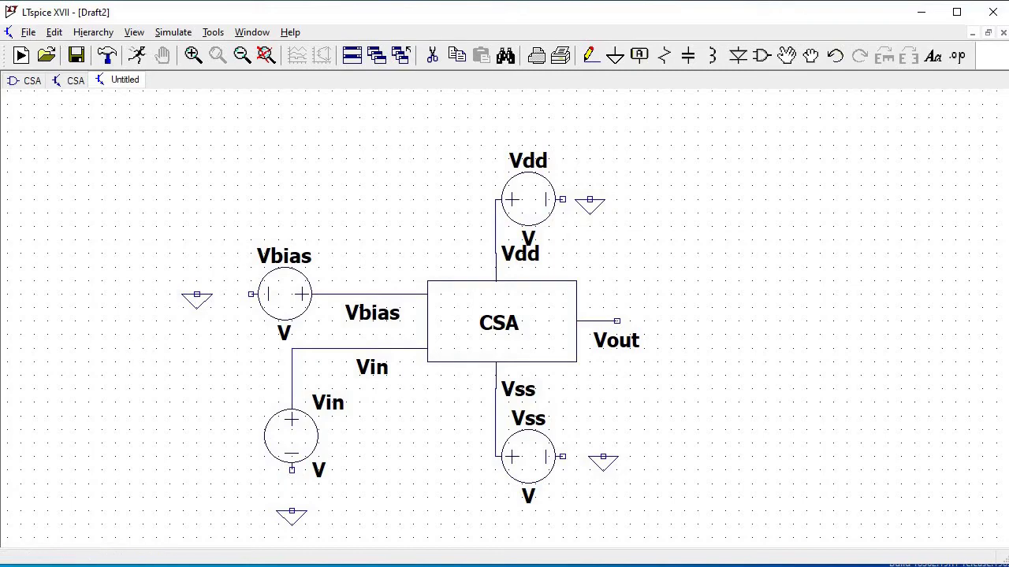
Step: Connect the sources' free terminals to their grounds and extend a wire from Vout
{"action": "left_click", "coordinate": [590, 55]}
{"action": "right_click", "coordinate": [245, 294]}
{"action": "left_click", "coordinate": [292, 510]}
{"action": "left_click", "coordinate": [563, 456]}
{"action": "left_click", "coordinate": [603, 456]}
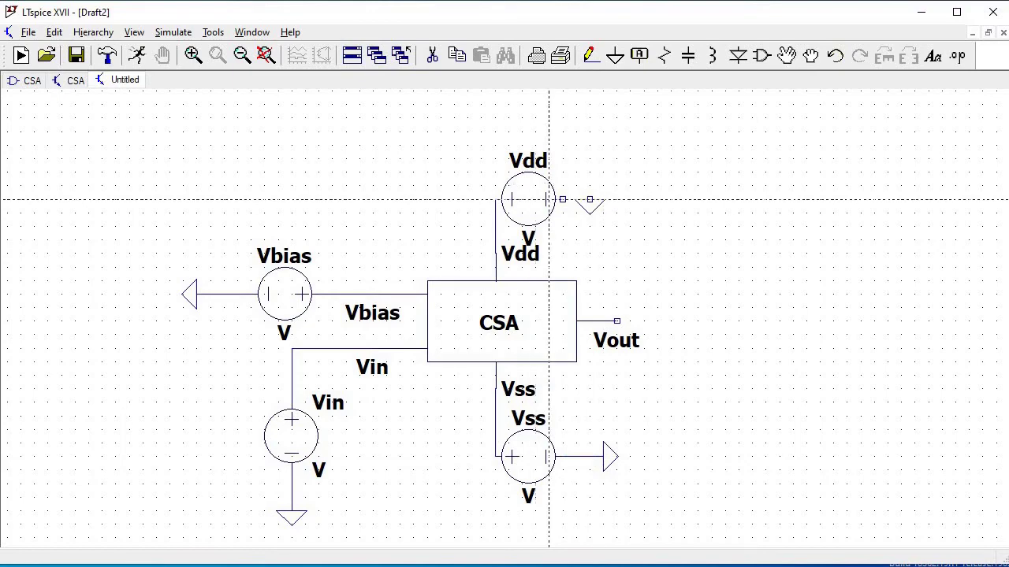
{"action": "left_click", "coordinate": [563, 200]}
{"action": "left_click", "coordinate": [590, 199]}
{"action": "left_click", "coordinate": [617, 320]}
{"action": "left_click", "coordinate": [685, 320]}
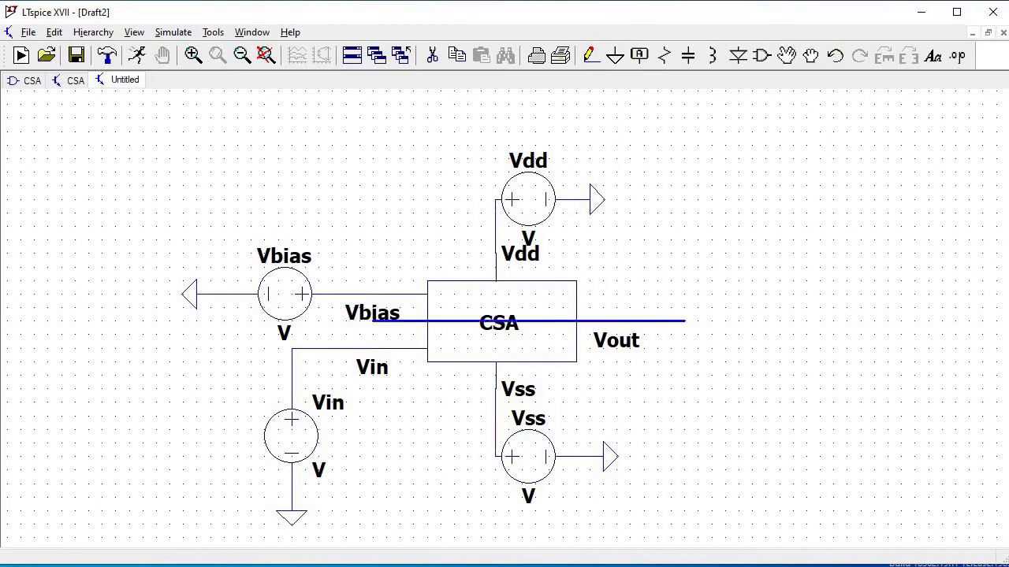
{"action": "key", "text": "Escape"}
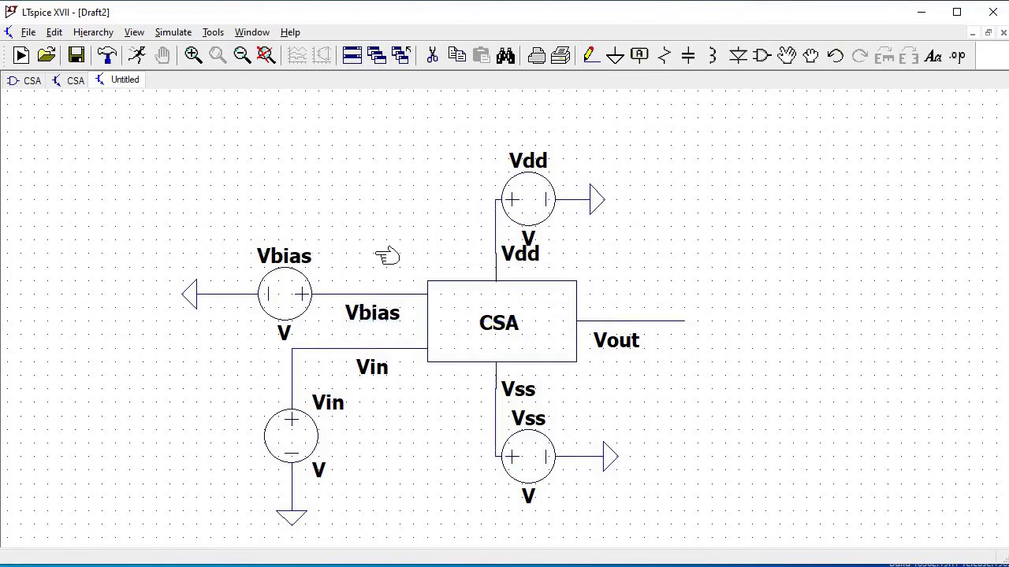
Step: Give the Vbias source a 2.5V DC value
{"action": "right_click", "coordinate": [299, 292]}
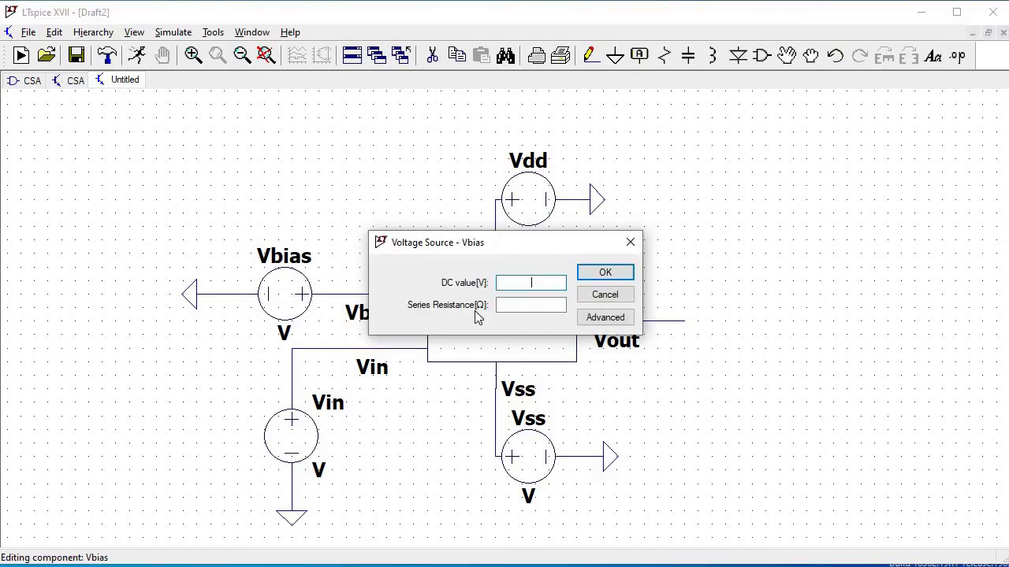
{"action": "type", "text": "2.5V"}
{"action": "left_click", "coordinate": [622, 273]}
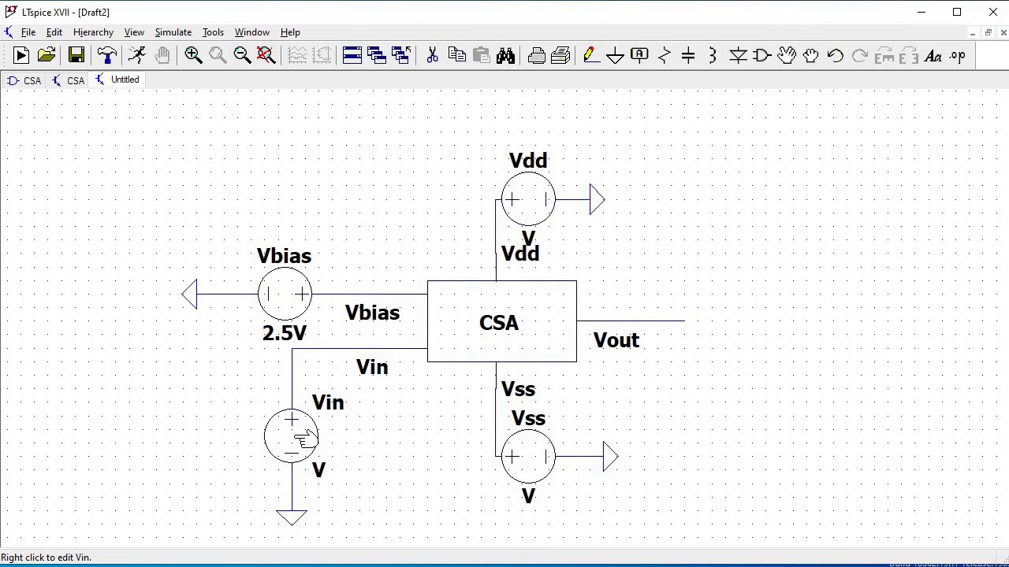
{"action": "right_click", "coordinate": [303, 443]}
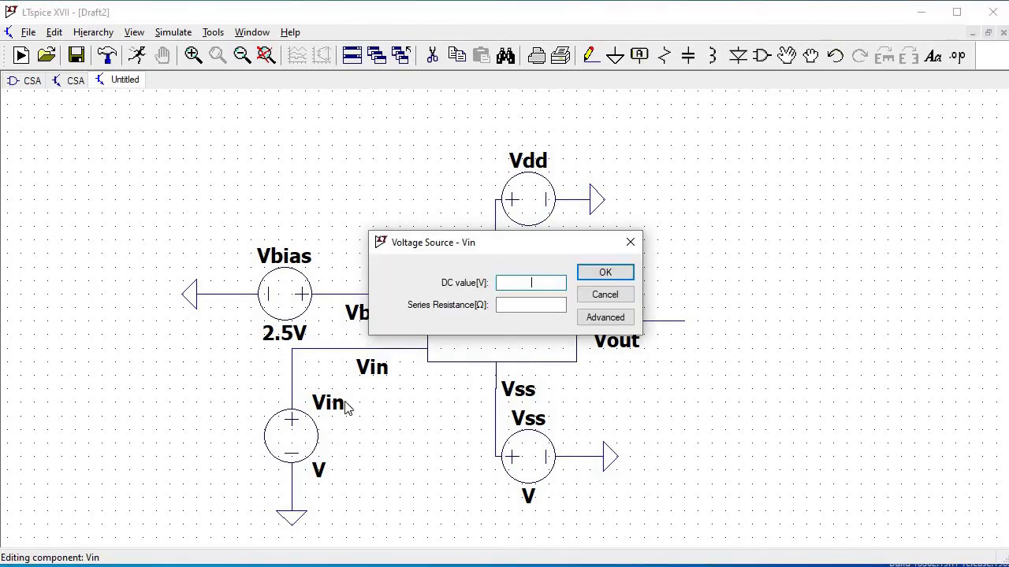
{"action": "left_click", "coordinate": [630, 242]}
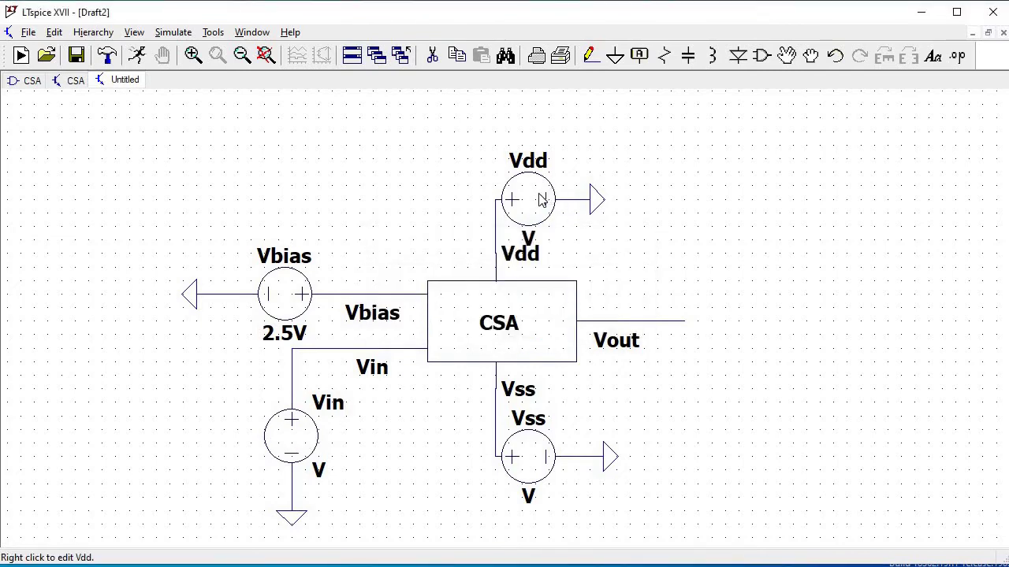
Step: Set Vdd to 5V and Vss to -5V DC, then bring up Vin's source settings
{"action": "right_click", "coordinate": [541, 200]}
{"action": "type", "text": "5V"}
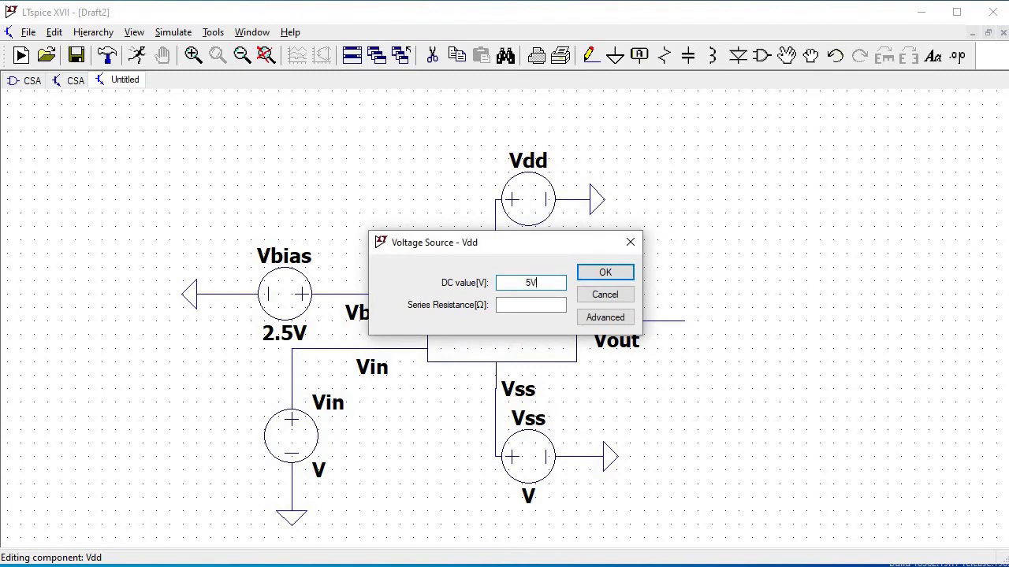
{"action": "left_click", "coordinate": [623, 273]}
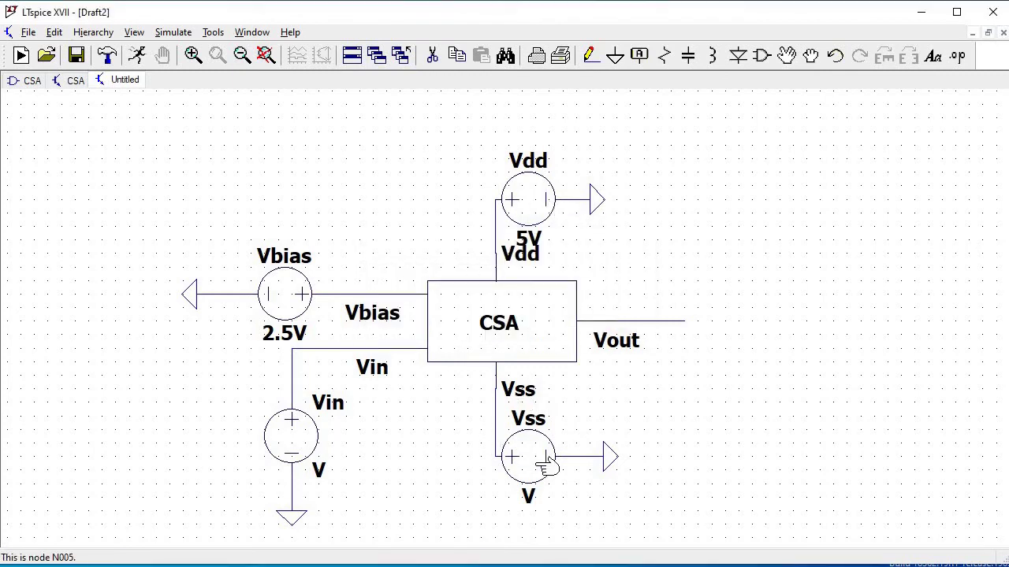
{"action": "right_click", "coordinate": [544, 451]}
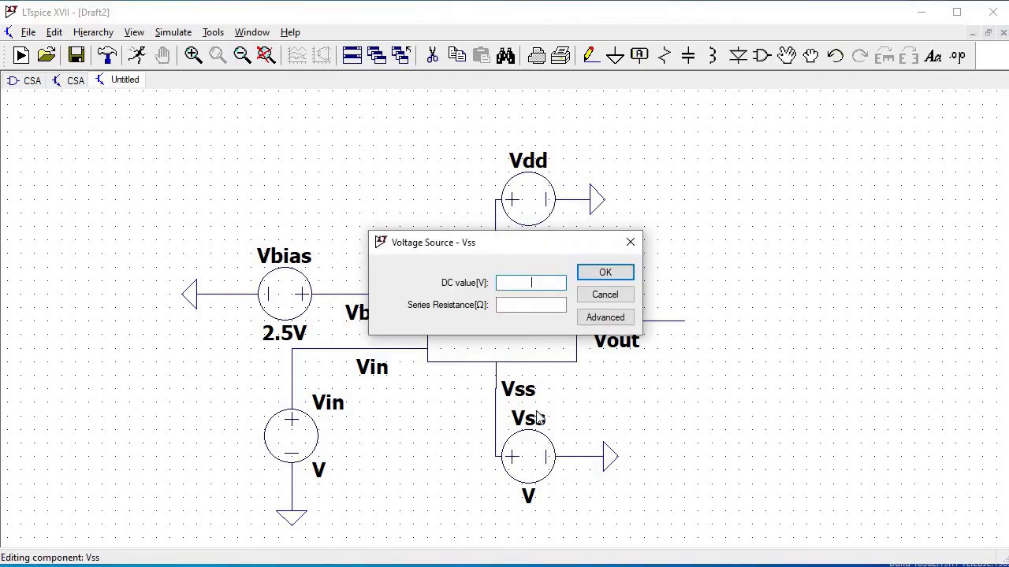
{"action": "type", "text": "-5V"}
{"action": "left_click", "coordinate": [608, 275]}
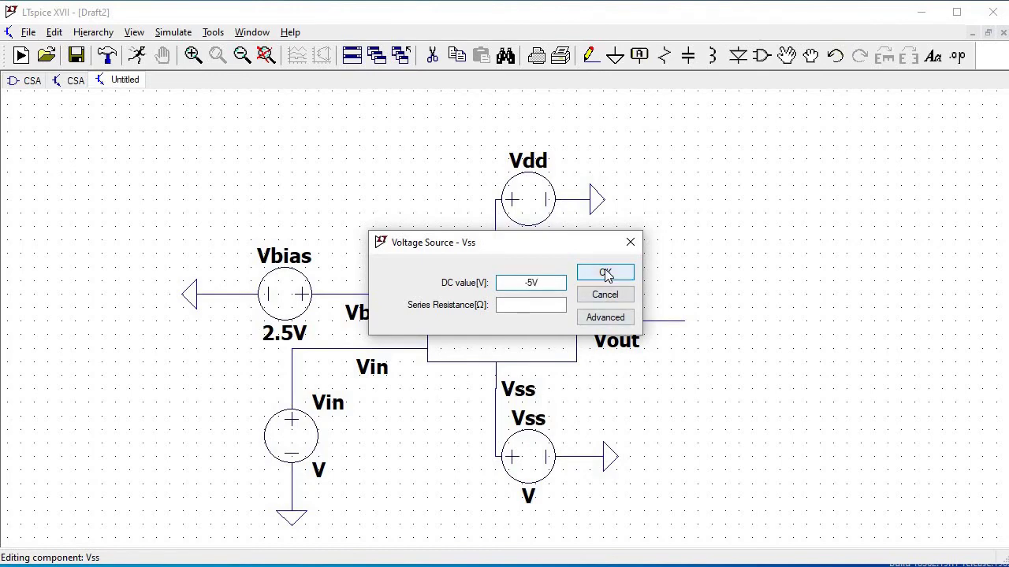
{"action": "right_click", "coordinate": [294, 439]}
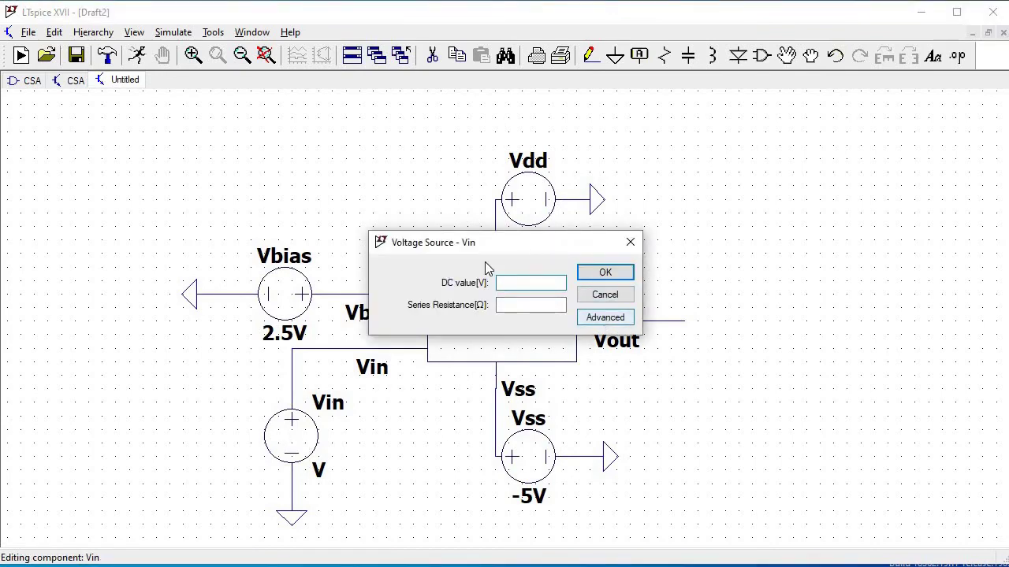
Step: Turn Vin into a SINE function with DC offset 0, amplitude 5m and frequency 1khz
{"action": "left_click", "coordinate": [604, 317]}
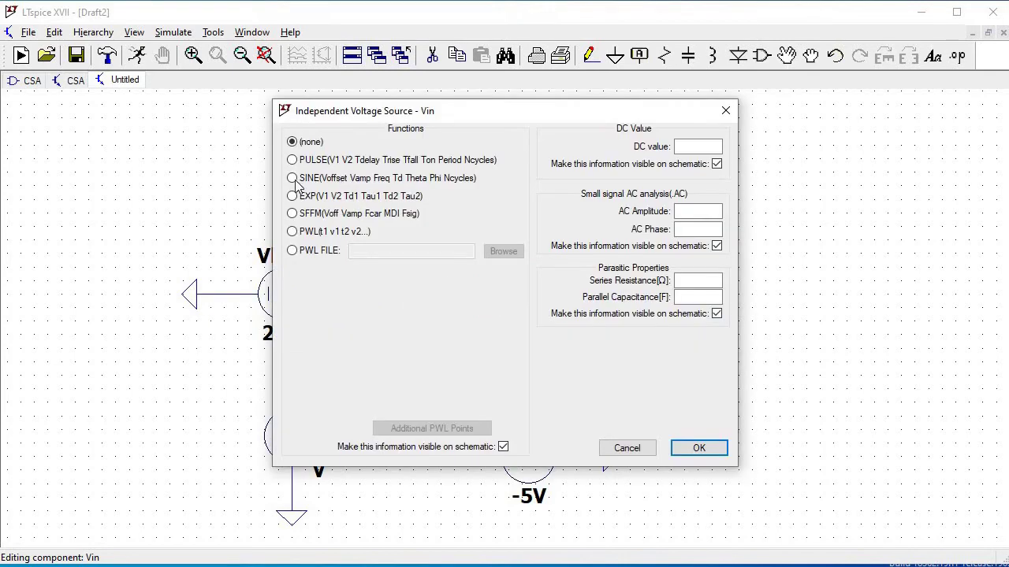
{"action": "left_click", "coordinate": [292, 179]}
{"action": "left_click", "coordinate": [460, 286]}
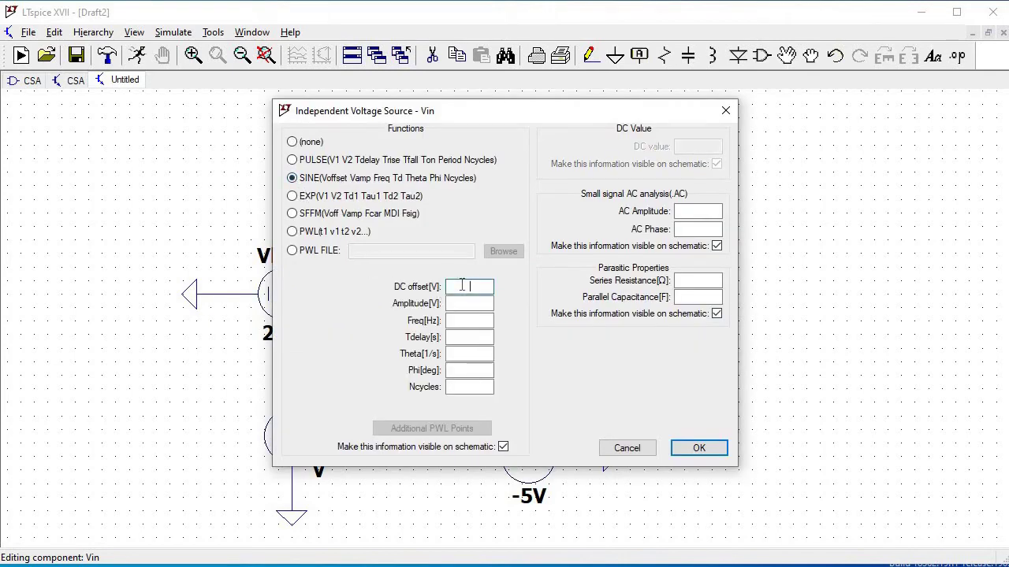
{"action": "key", "text": "Tab"}
{"action": "key", "text": "Tab"}
{"action": "type", "text": "1khz"}
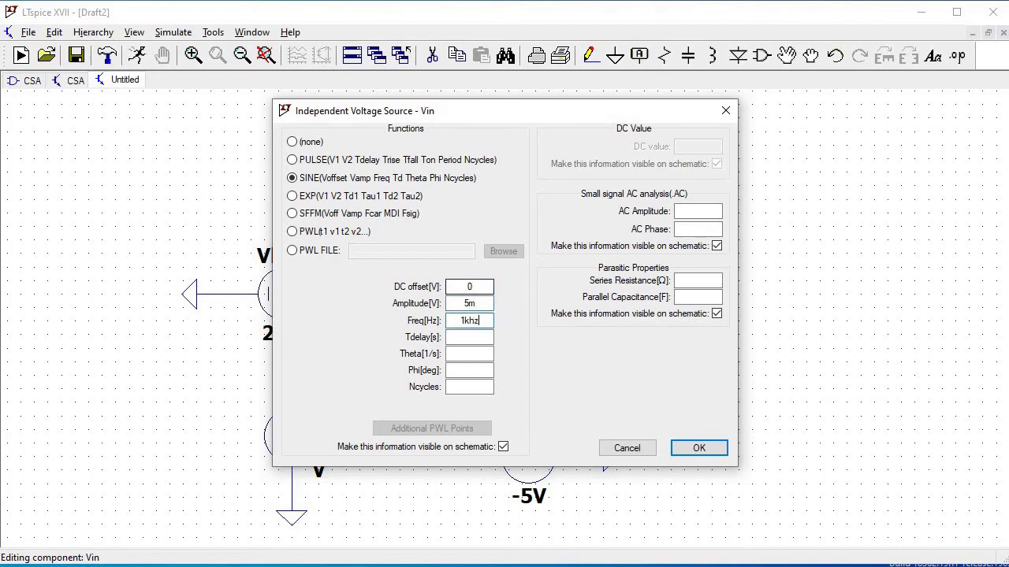
{"action": "left_click", "coordinate": [702, 447]}
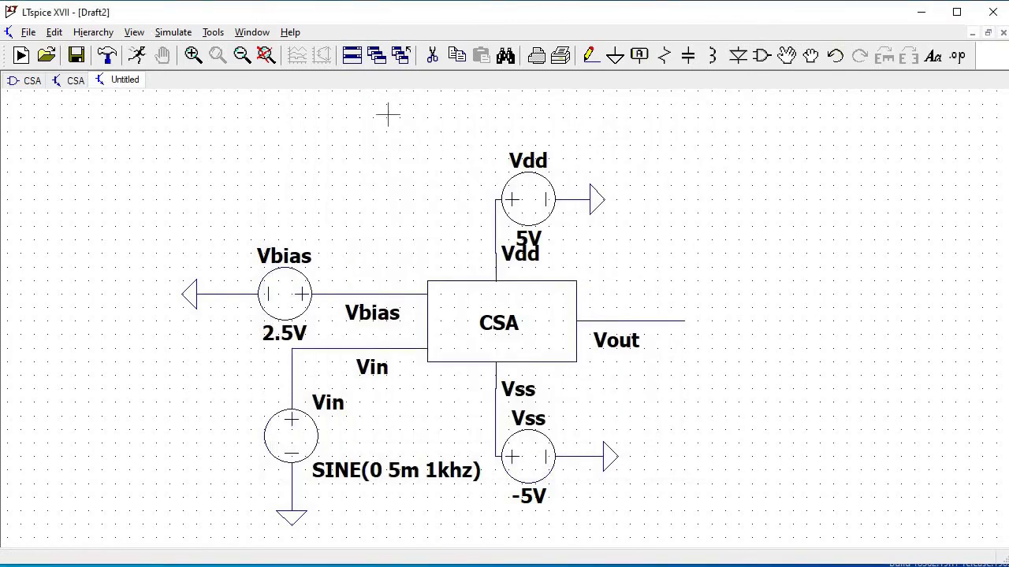
Step: Zoom out and place a .include BSIM4_models.txt SPICE directive below the circuit
{"action": "left_click", "coordinate": [242, 54]}
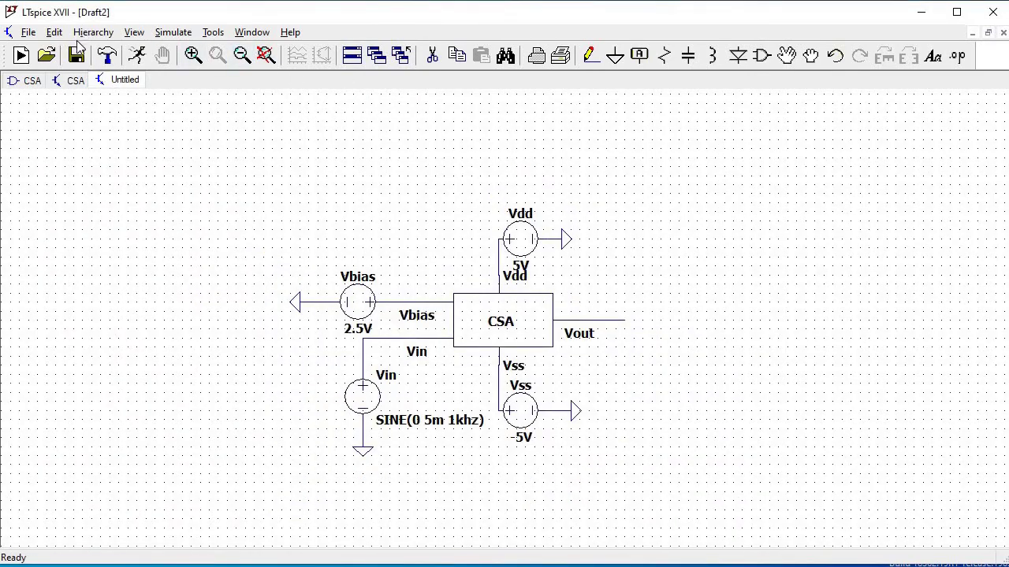
{"action": "left_click", "coordinate": [83, 32]}
{"action": "mouse_move", "coordinate": [62, 32]}
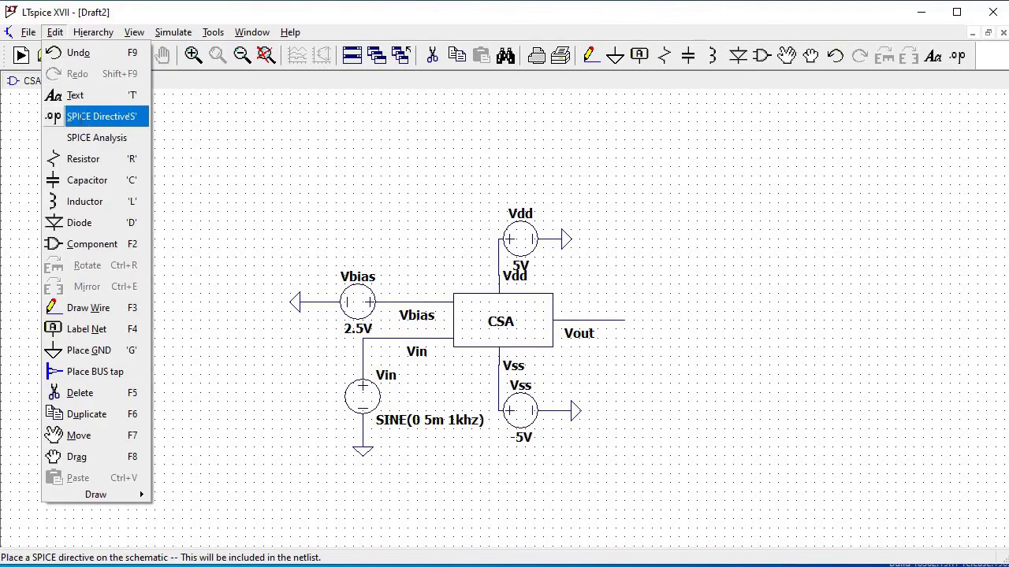
{"action": "left_click", "coordinate": [82, 119]}
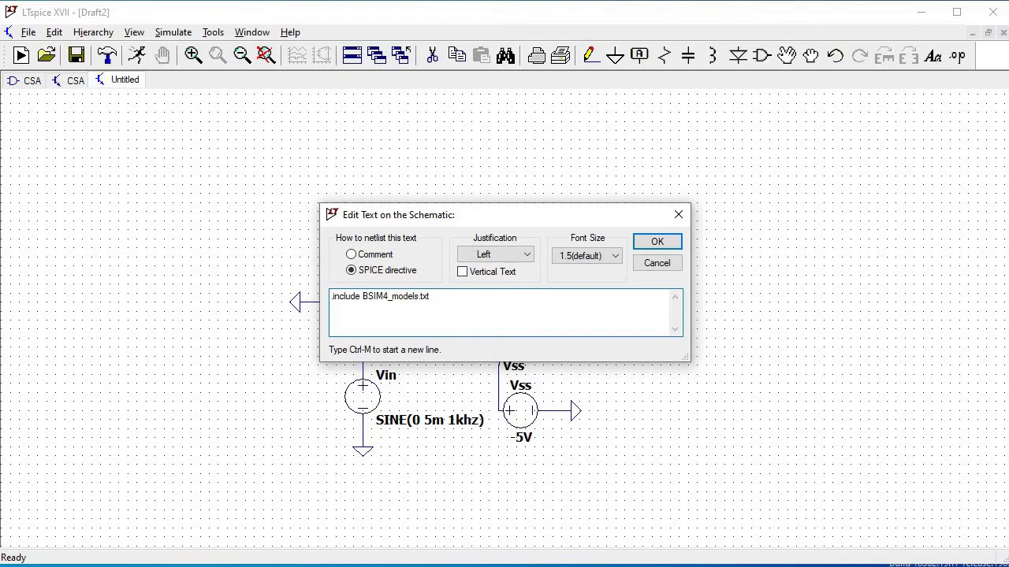
{"action": "left_click", "coordinate": [658, 243]}
{"action": "left_click", "coordinate": [387, 476]}
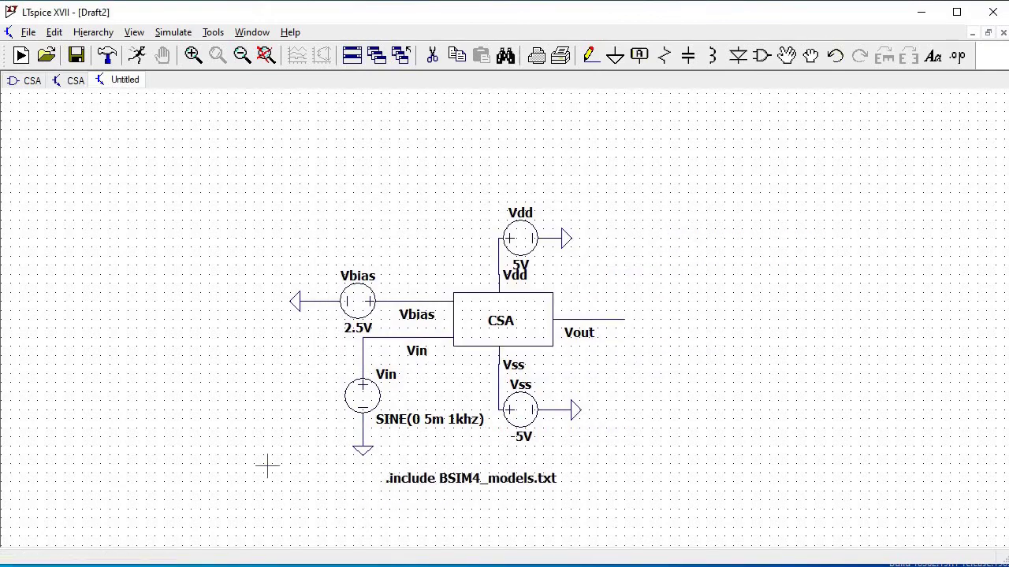
Step: Add a .tran transient analysis with 4m stop time under the .include line
{"action": "left_click", "coordinate": [53, 32]}
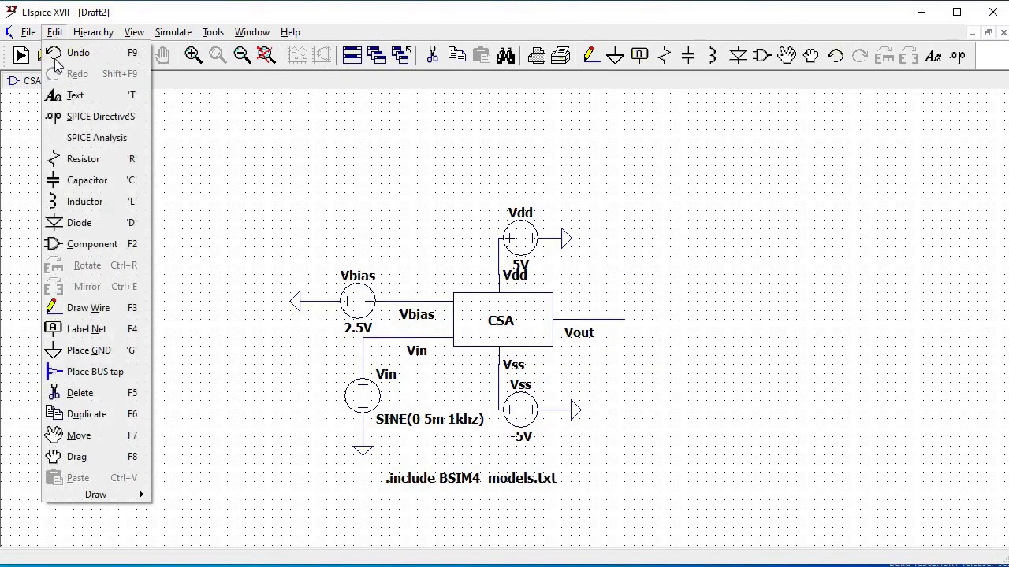
{"action": "left_click", "coordinate": [84, 140]}
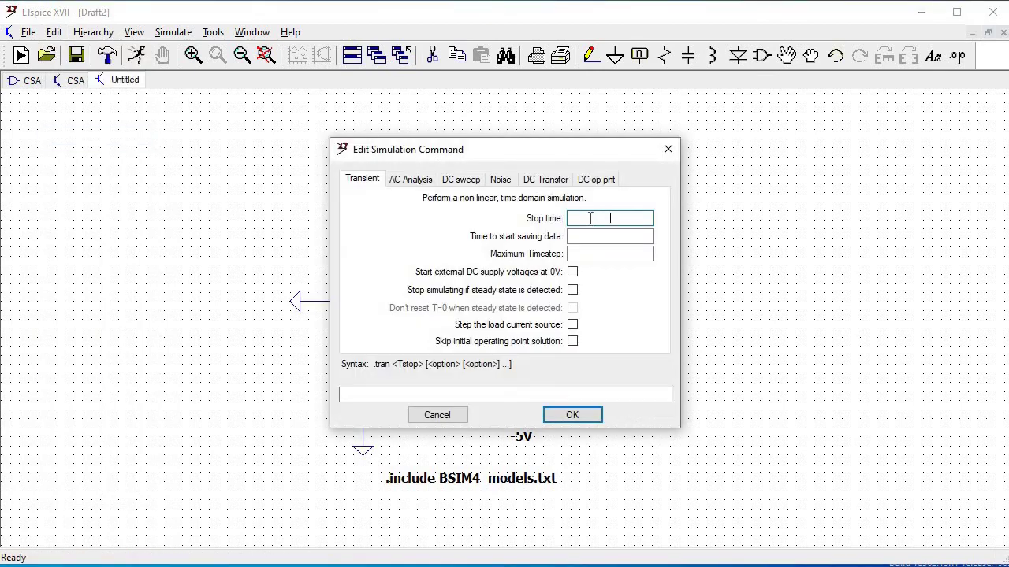
{"action": "type", "text": "4m"}
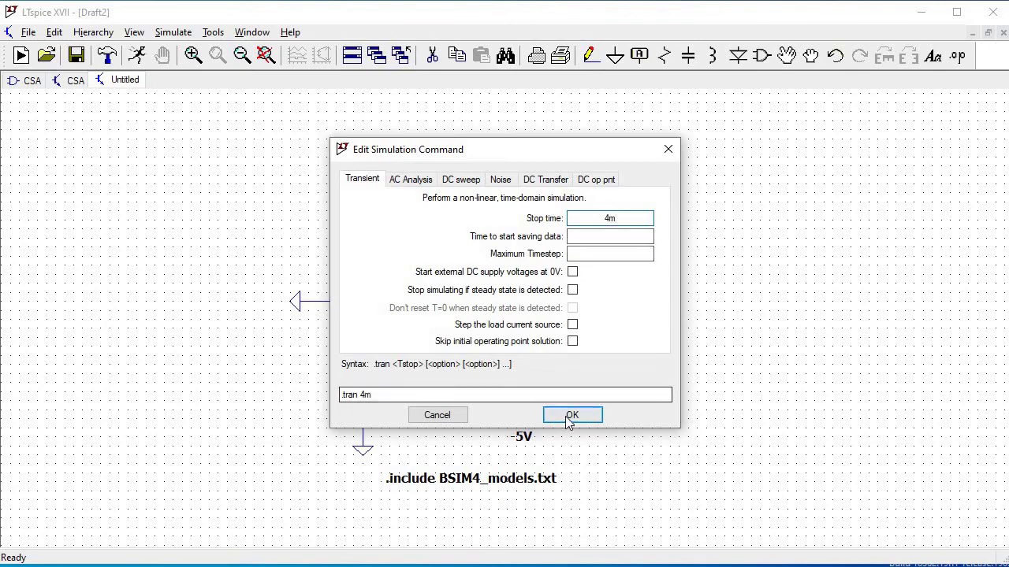
{"action": "left_click", "coordinate": [572, 414]}
{"action": "left_click", "coordinate": [389, 503]}
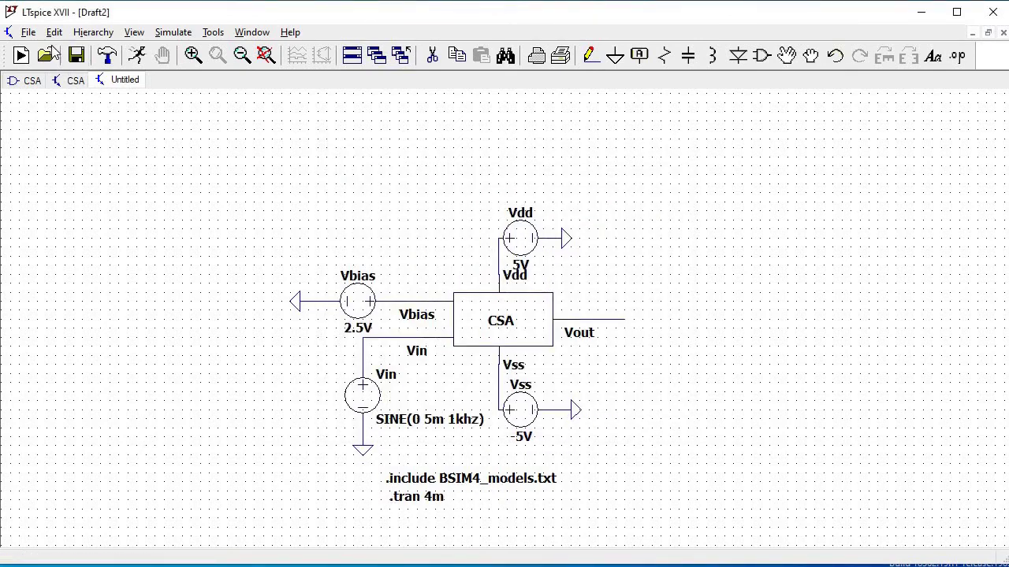
{"action": "left_click", "coordinate": [27, 33]}
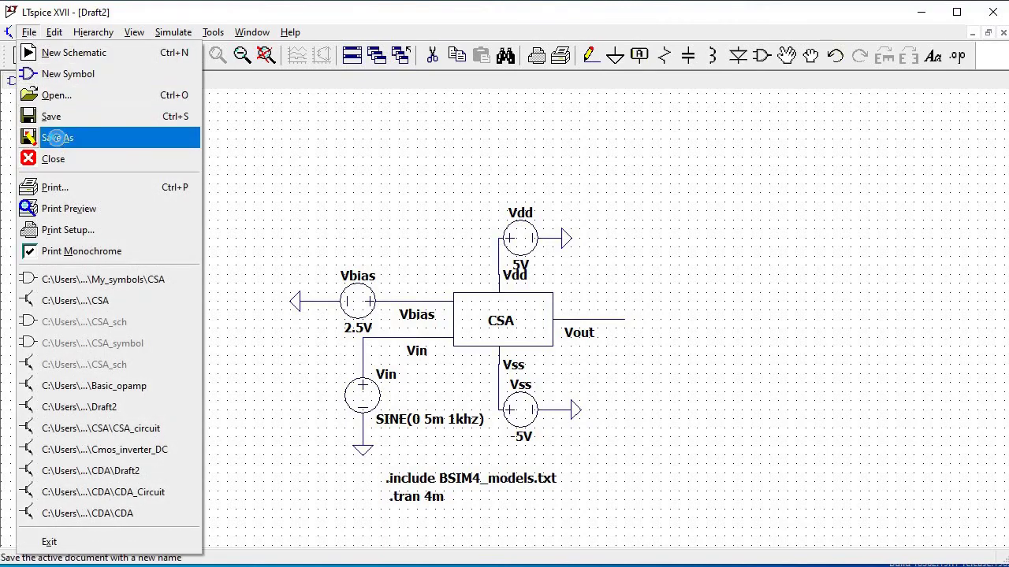
Step: Use Save As to store the Draft2 schematic as CSA_circuit in Common_source_amplifier
{"action": "left_click", "coordinate": [58, 138]}
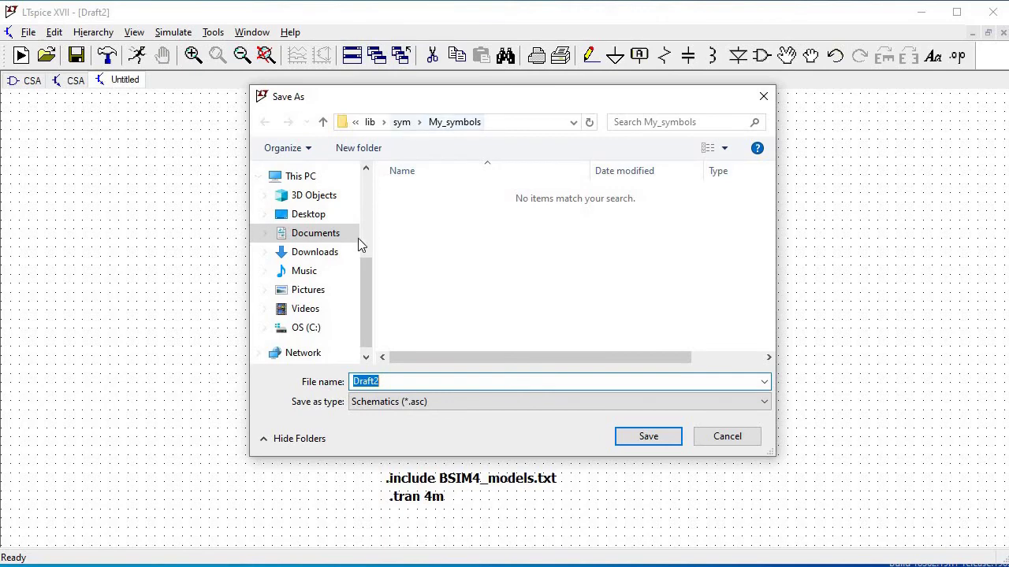
{"action": "scroll", "coordinate": [370, 274], "scroll_direction": "up", "scroll_amount": 2}
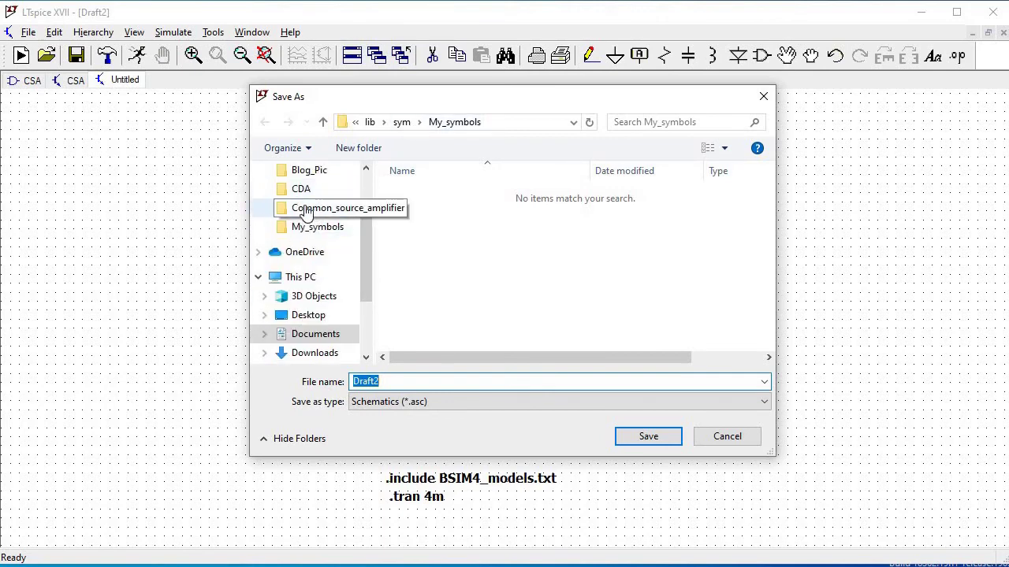
{"action": "left_click", "coordinate": [307, 213]}
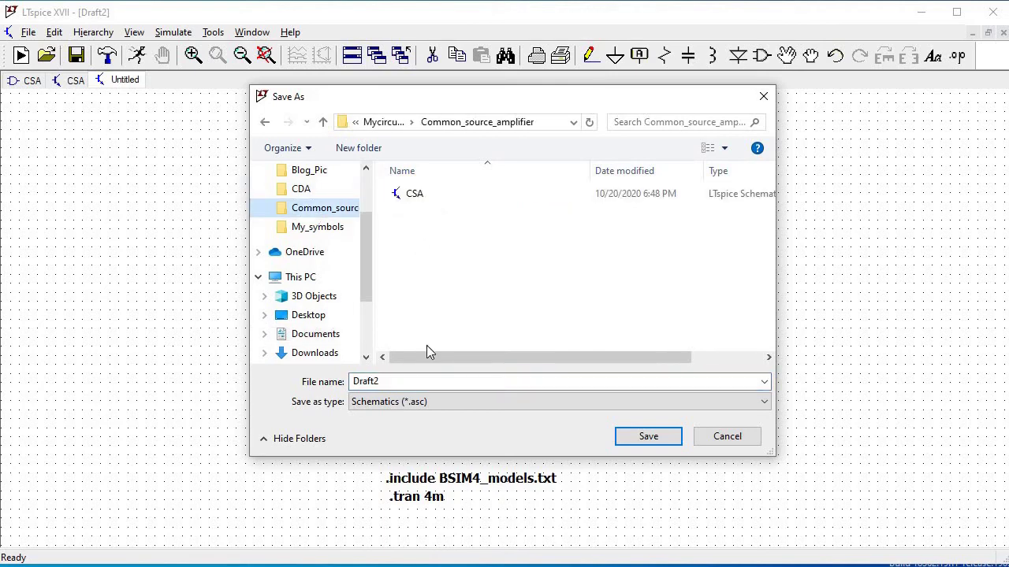
{"action": "left_click", "coordinate": [412, 383]}
{"action": "type", "text": "CS"}
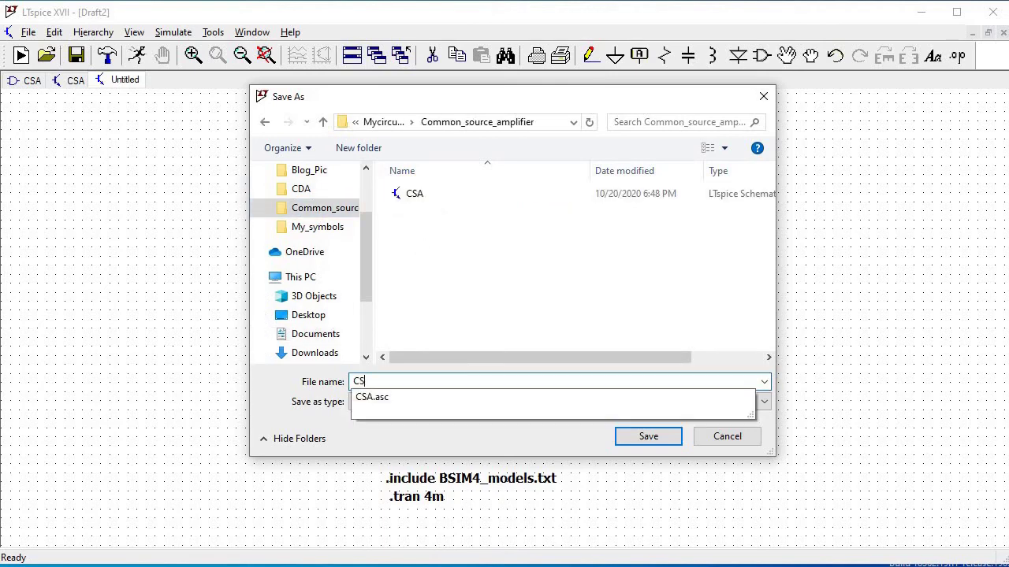
{"action": "type", "text": "A_"}
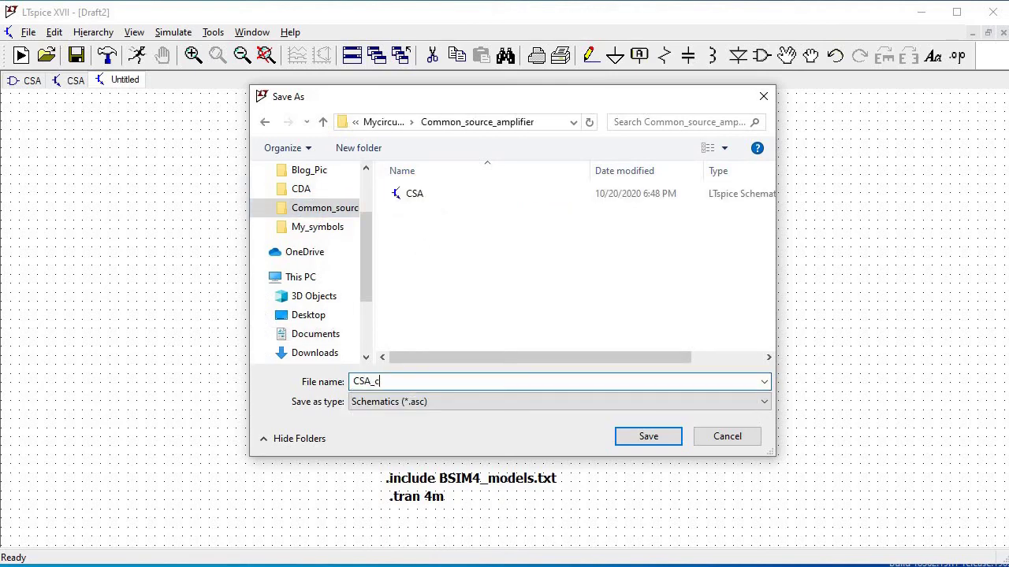
{"action": "type", "text": "circuit"}
{"action": "left_click", "coordinate": [653, 442]}
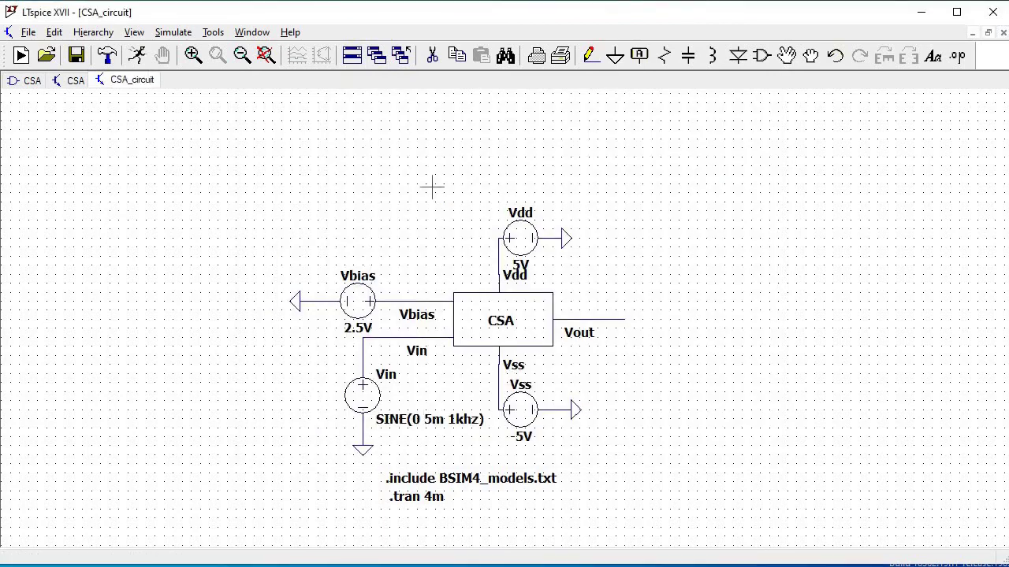
Step: Run the simulation, plot input V(n004), and add a second plot pane
{"action": "left_click", "coordinate": [137, 56]}
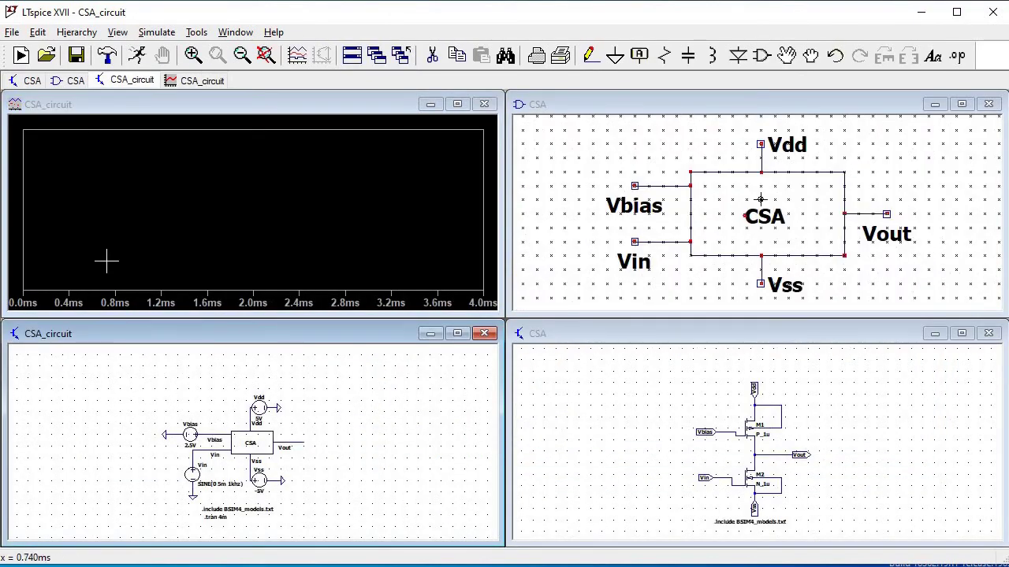
{"action": "left_click", "coordinate": [215, 446]}
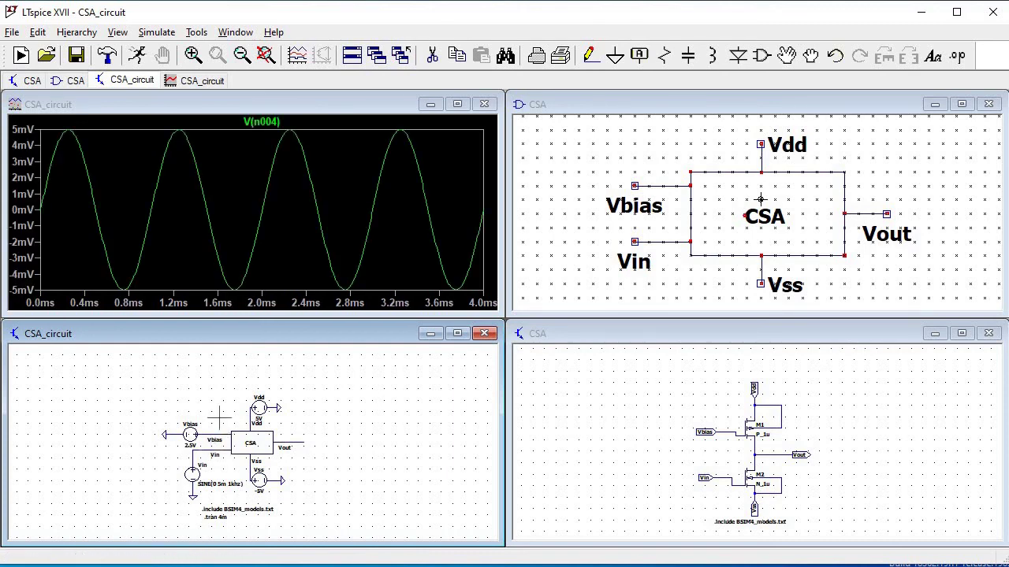
{"action": "left_click", "coordinate": [338, 144]}
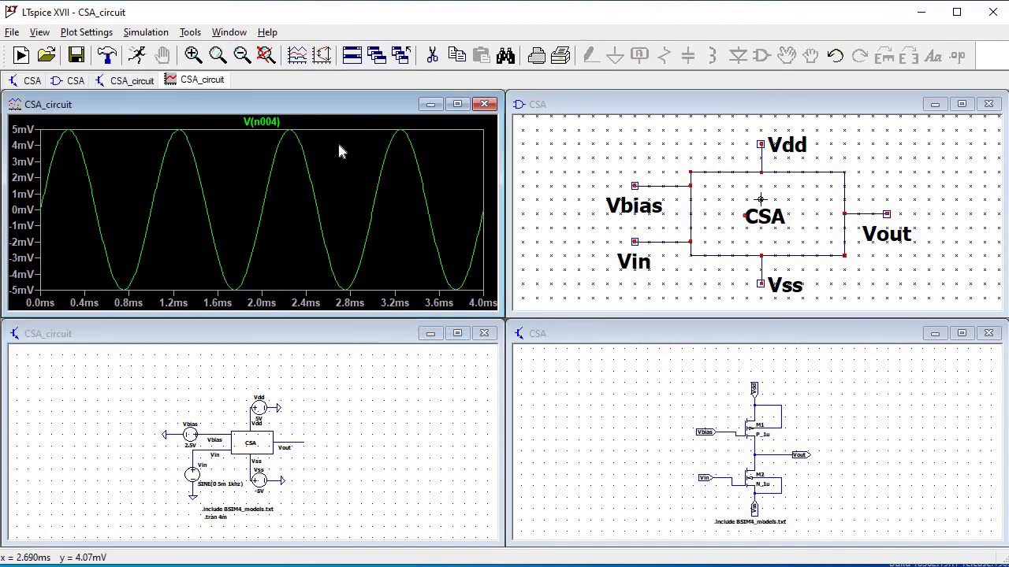
{"action": "right_click", "coordinate": [339, 146]}
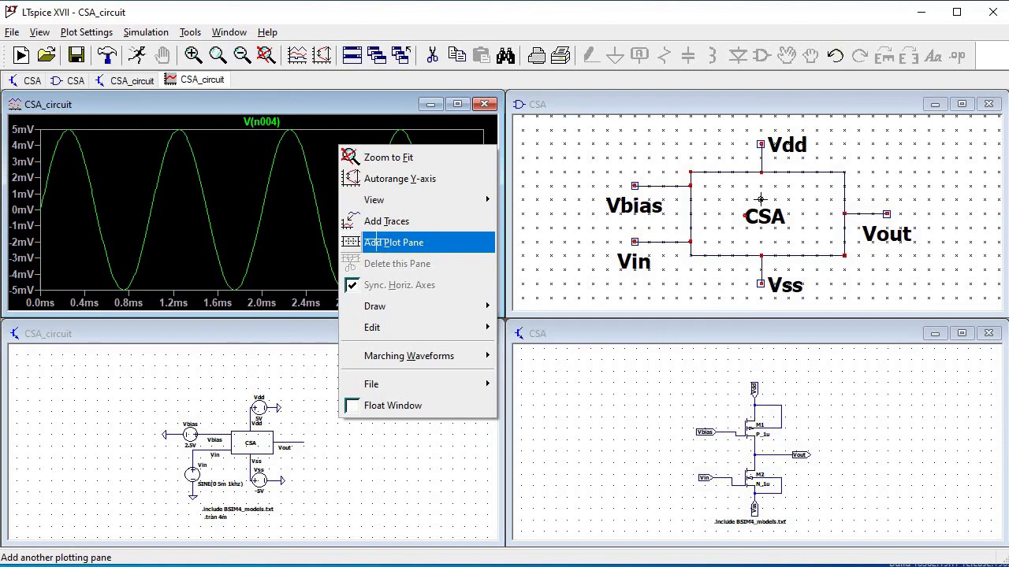
{"action": "left_click", "coordinate": [378, 243]}
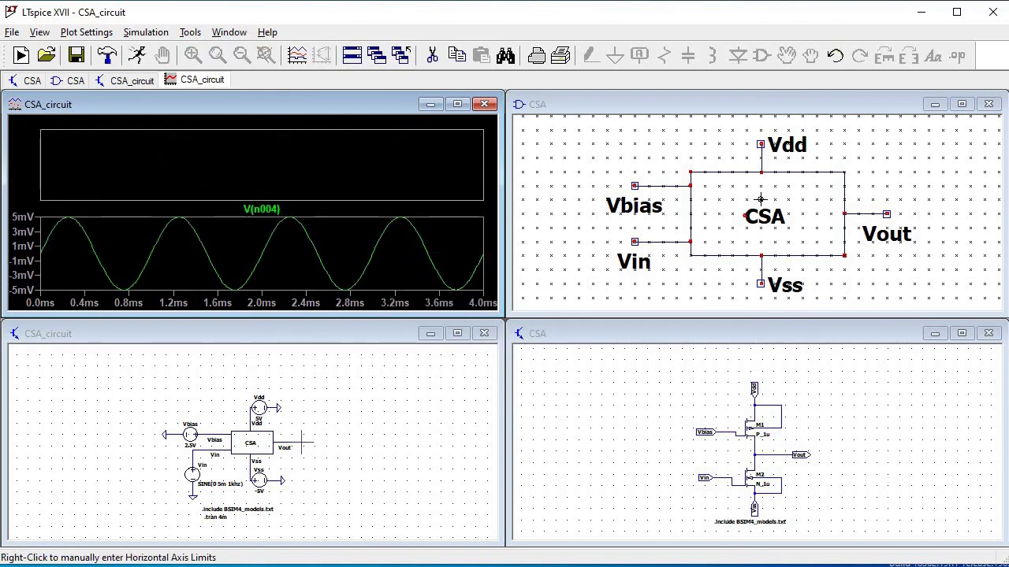
Step: Plot the output voltage V(n003) from the Vout wire in the new pane
{"action": "left_click", "coordinate": [330, 334]}
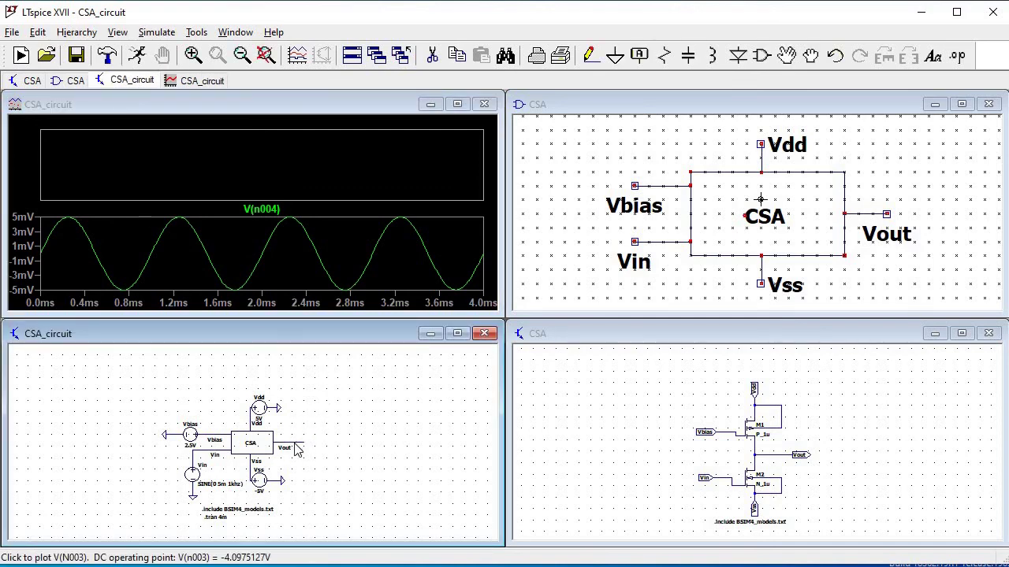
{"action": "right_click", "coordinate": [296, 446]}
{"action": "key", "text": "Escape"}
{"action": "left_click", "coordinate": [300, 440]}
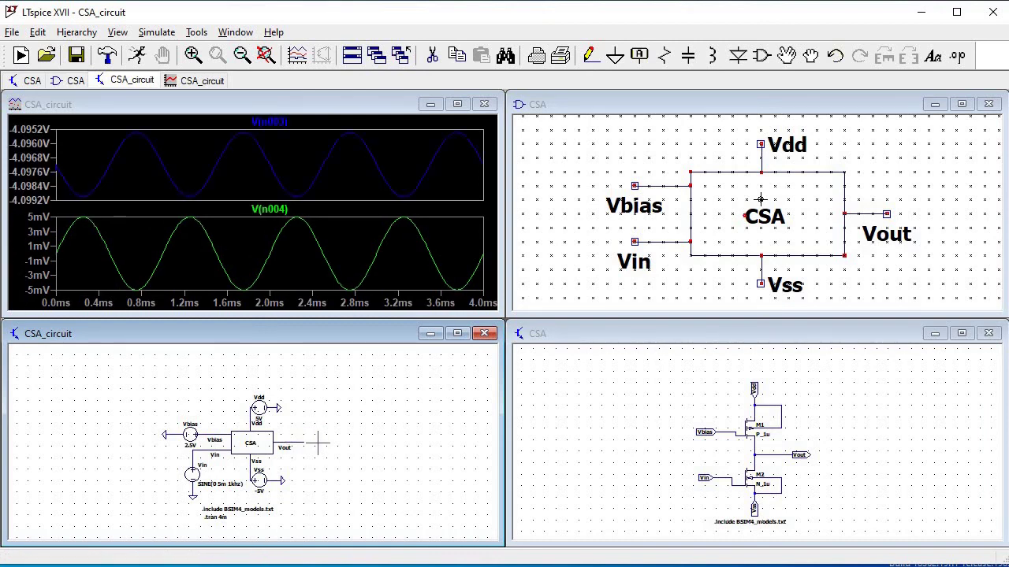